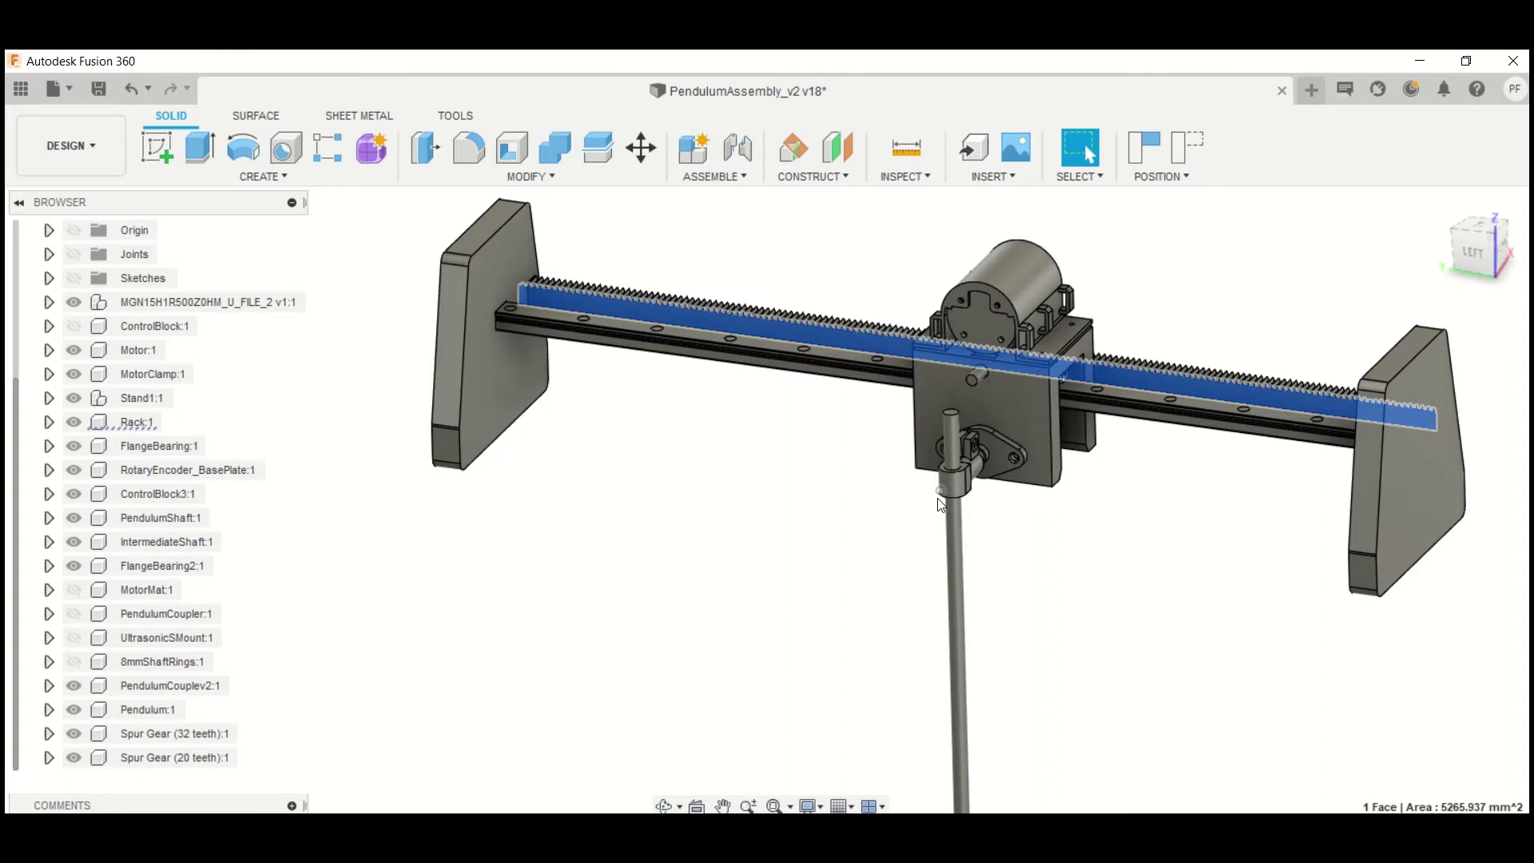
Step: Examine the end stand where the rail and rack seat into it, up close and from the front view
{"action": "left_click", "coordinate": [509, 391]}
{"action": "scroll", "coordinate": [519, 367], "scroll_direction": "up", "scroll_amount": 5}
{"action": "scroll", "coordinate": [559, 356], "scroll_direction": "down", "scroll_amount": 4}
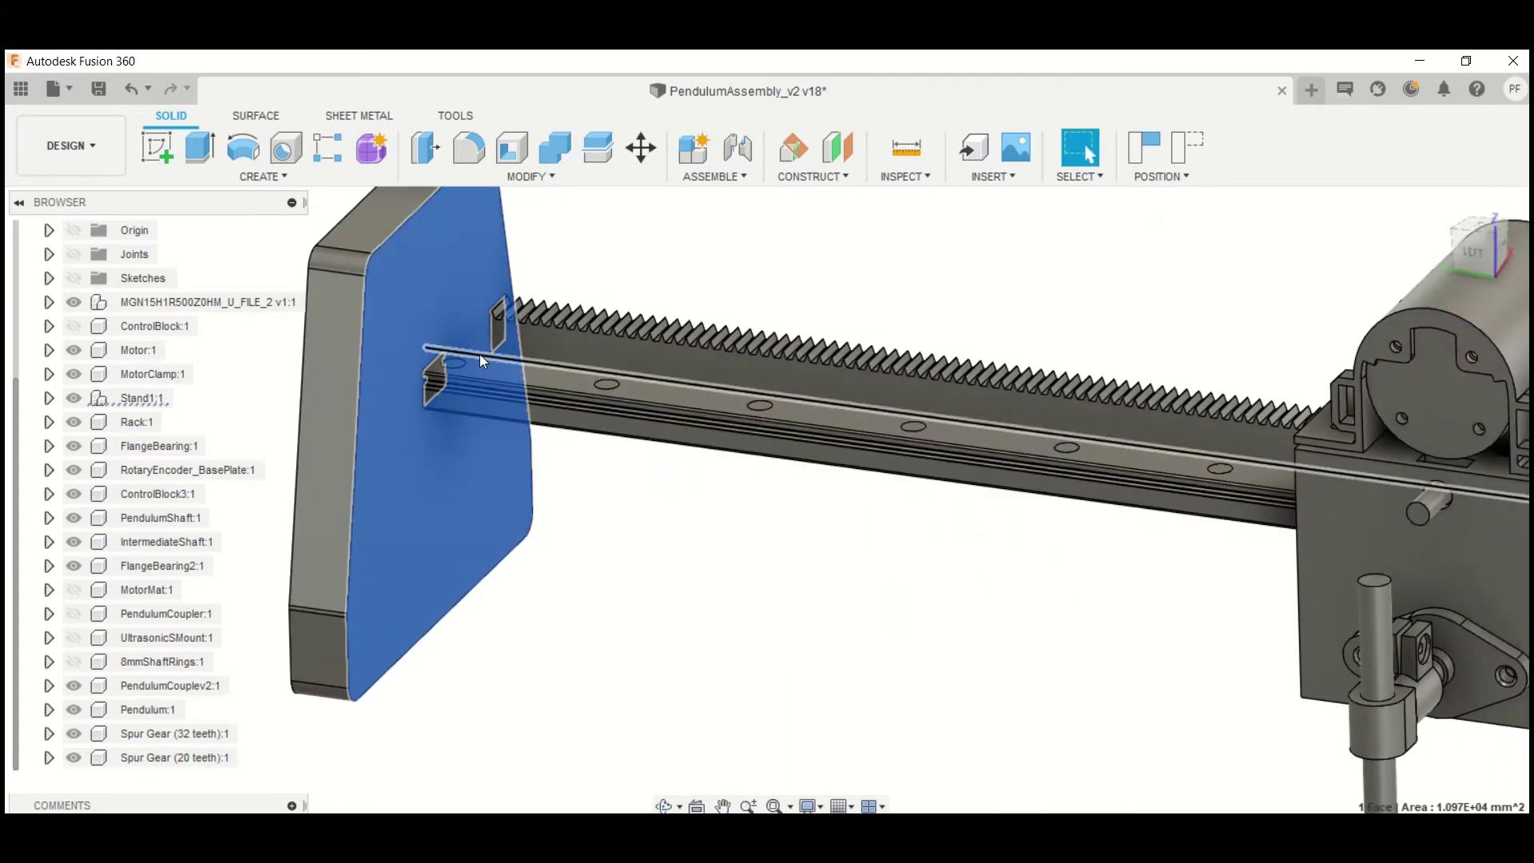
{"action": "scroll", "coordinate": [557, 362], "scroll_direction": "down", "scroll_amount": 3}
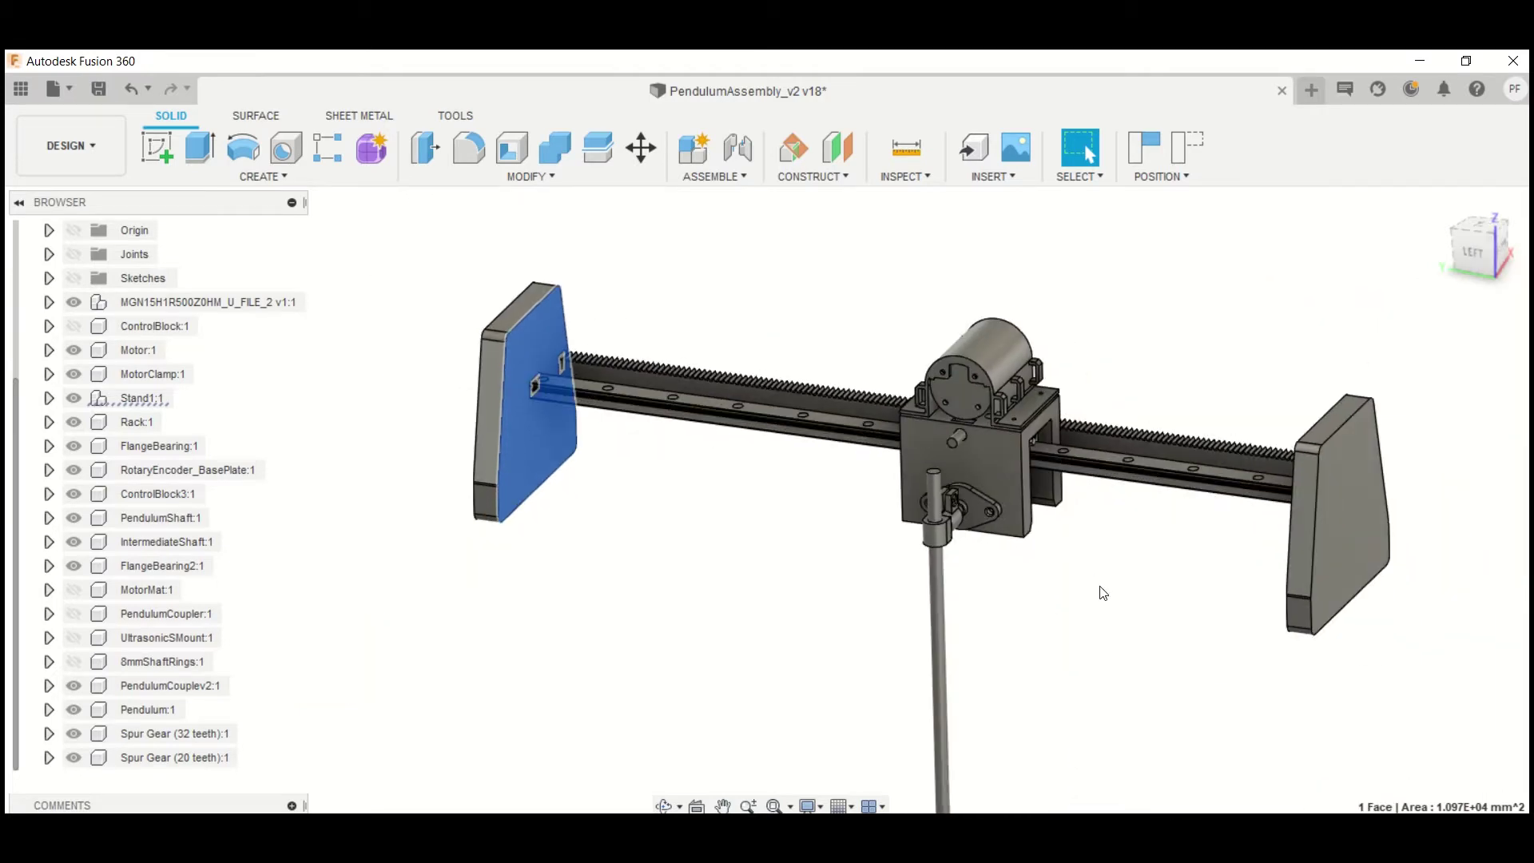
{"action": "middle_click_drag", "start_coordinate": [1098, 582], "coordinate": [1065, 589], "text": "shift"}
{"action": "left_click", "coordinate": [1496, 254]}
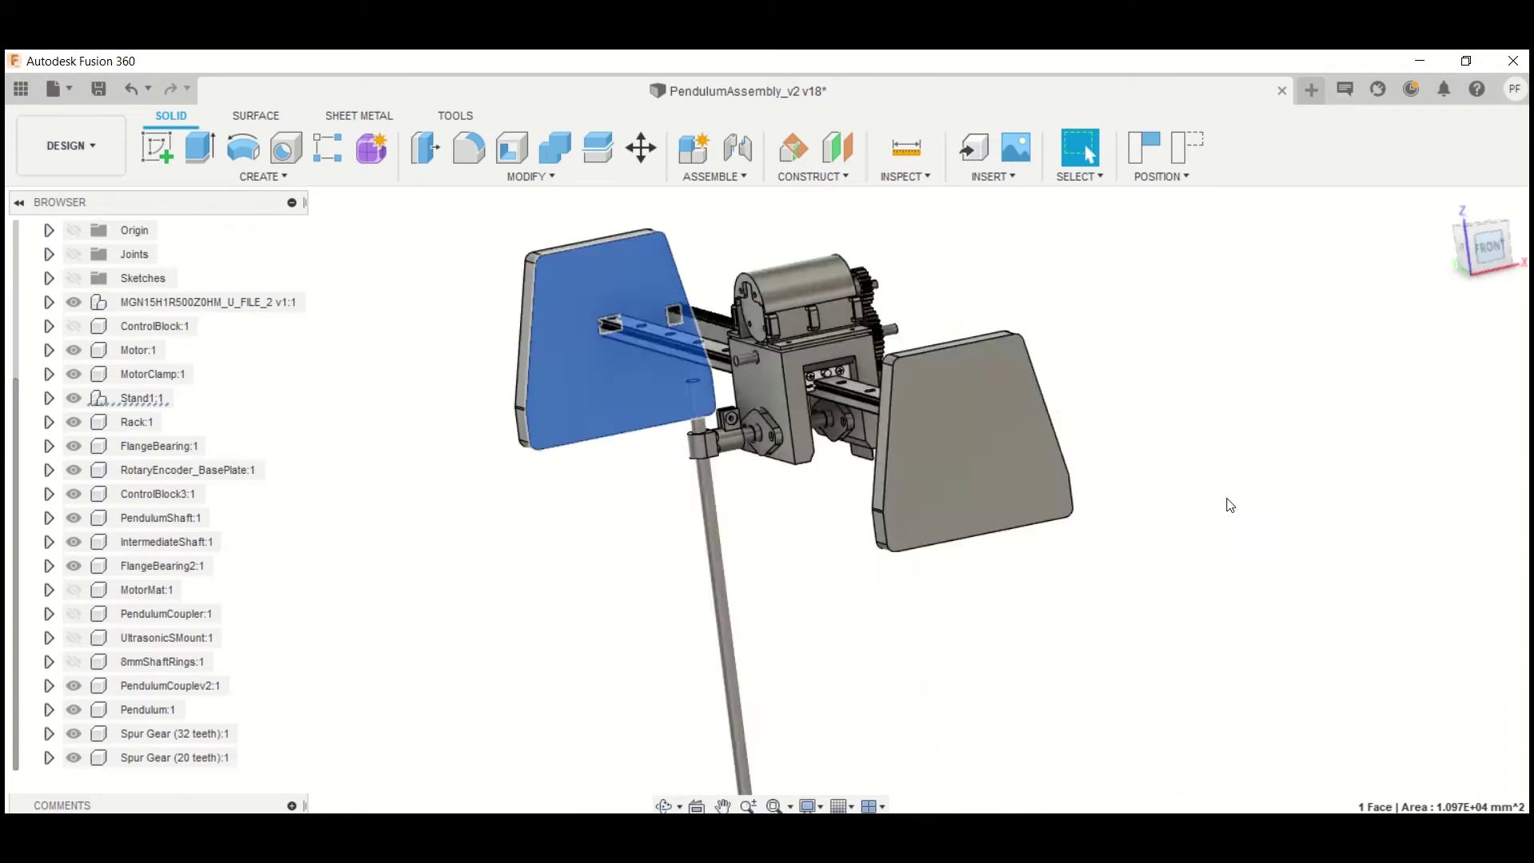
{"action": "scroll", "coordinate": [791, 399], "scroll_direction": "up", "scroll_amount": 3}
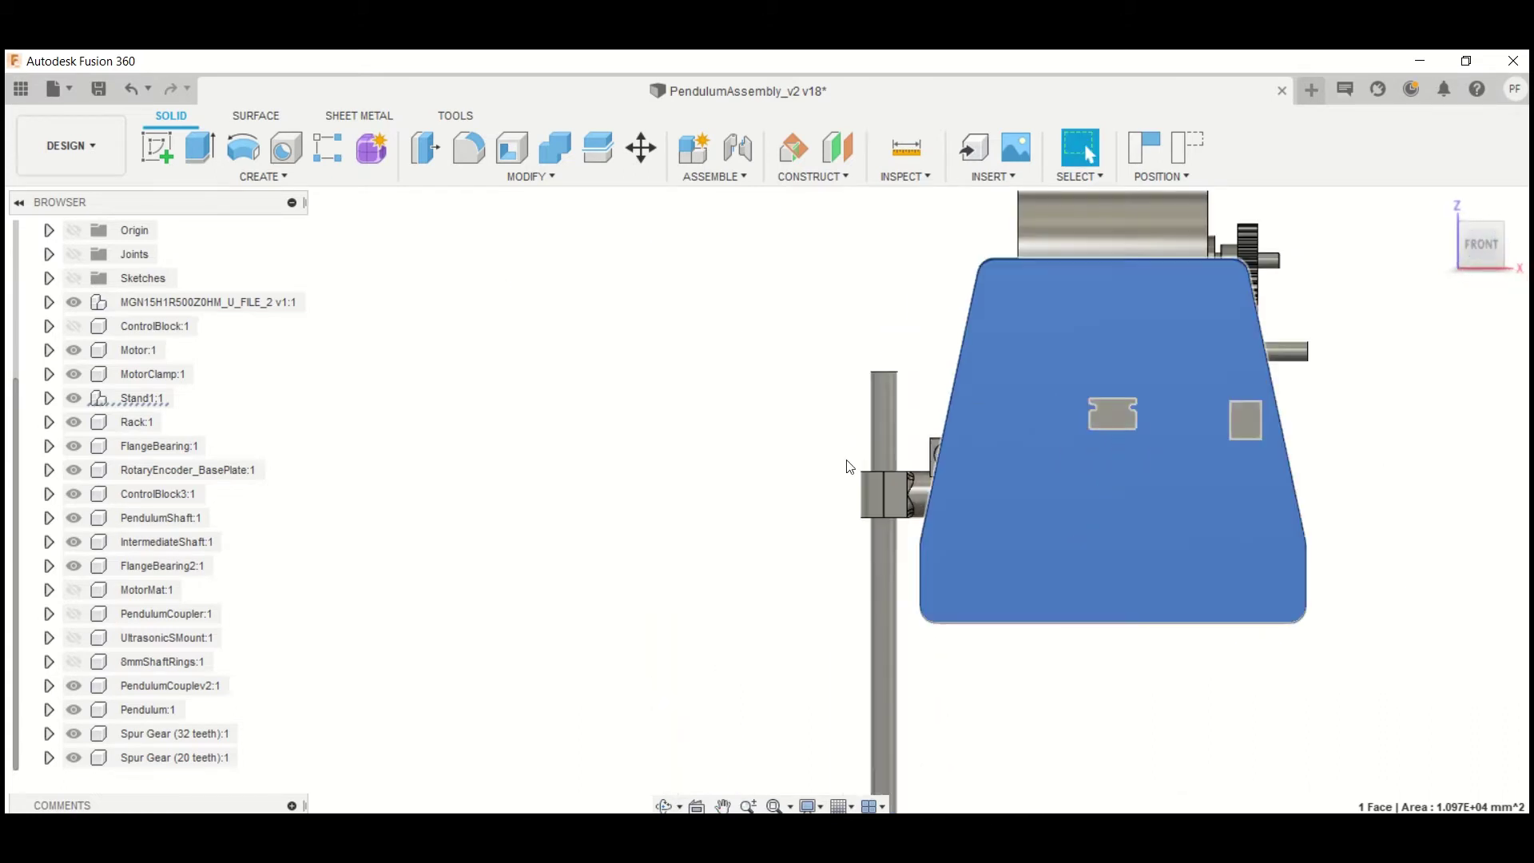
{"action": "left_click", "coordinate": [805, 489]}
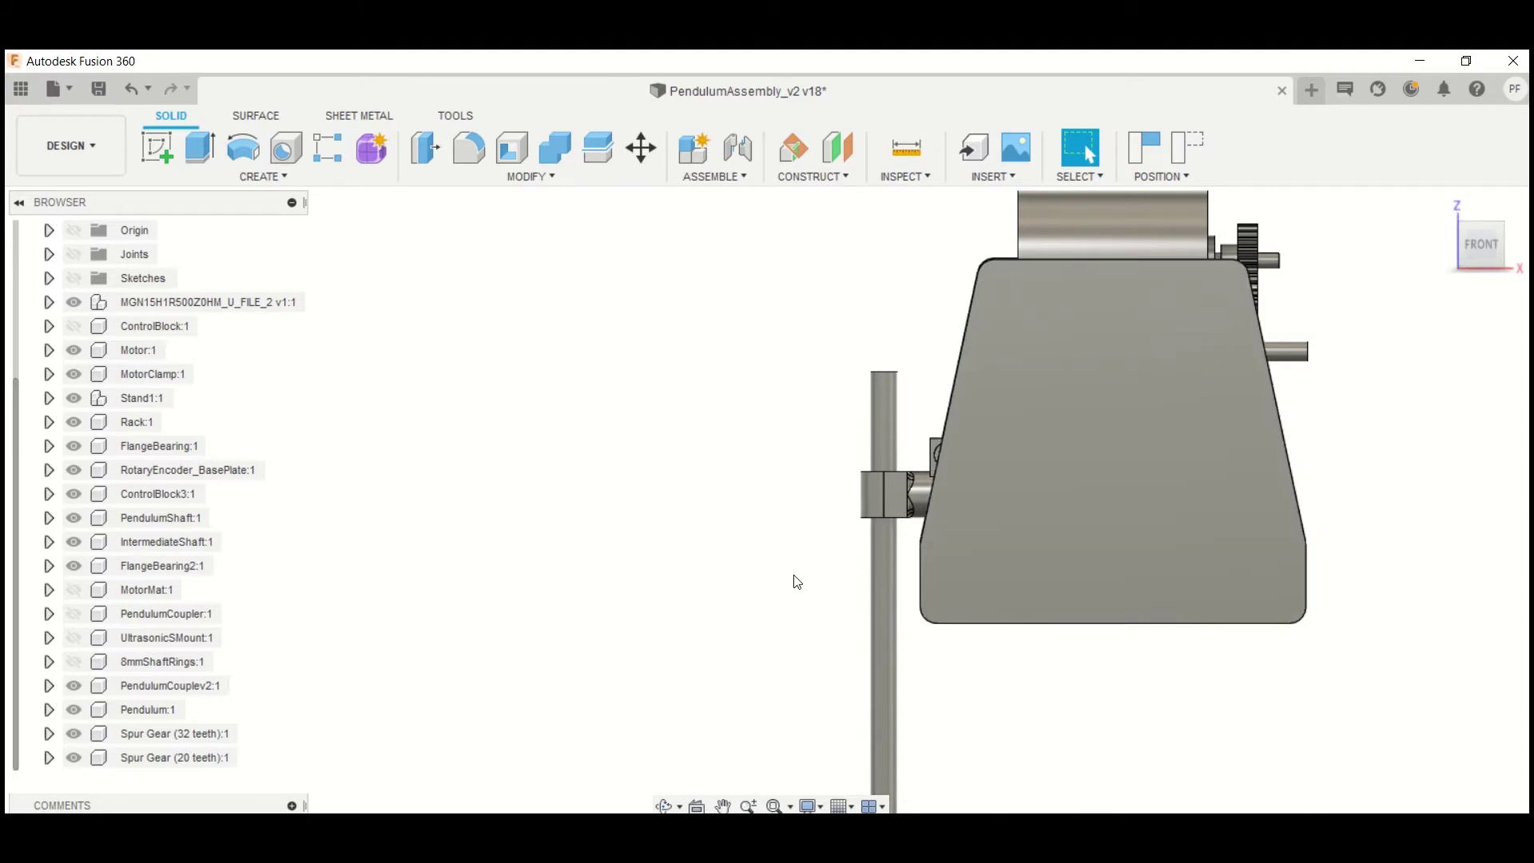
Step: Highlight the ControlBlock3 component in the assembly to inspect it, then clear the selection
{"action": "middle_click_drag", "start_coordinate": [781, 569], "coordinate": [817, 568], "text": "shift"}
{"action": "middle_click_drag", "start_coordinate": [929, 531], "coordinate": [950, 565], "text": "shift"}
{"action": "scroll", "coordinate": [951, 565], "scroll_direction": "down", "scroll_amount": 3}
{"action": "left_click", "coordinate": [915, 475]}
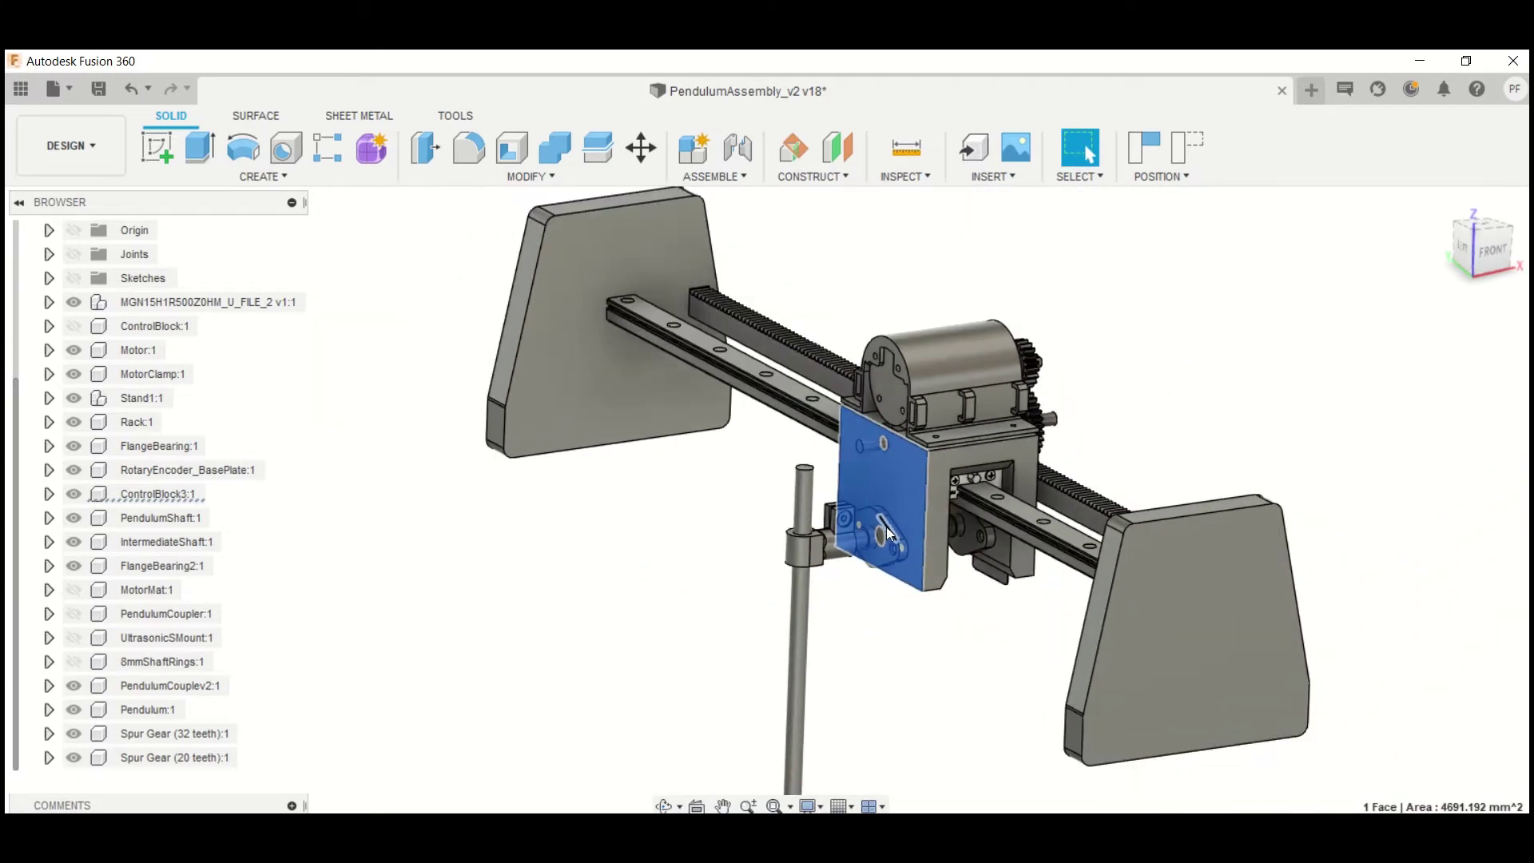
{"action": "left_click", "coordinate": [196, 494]}
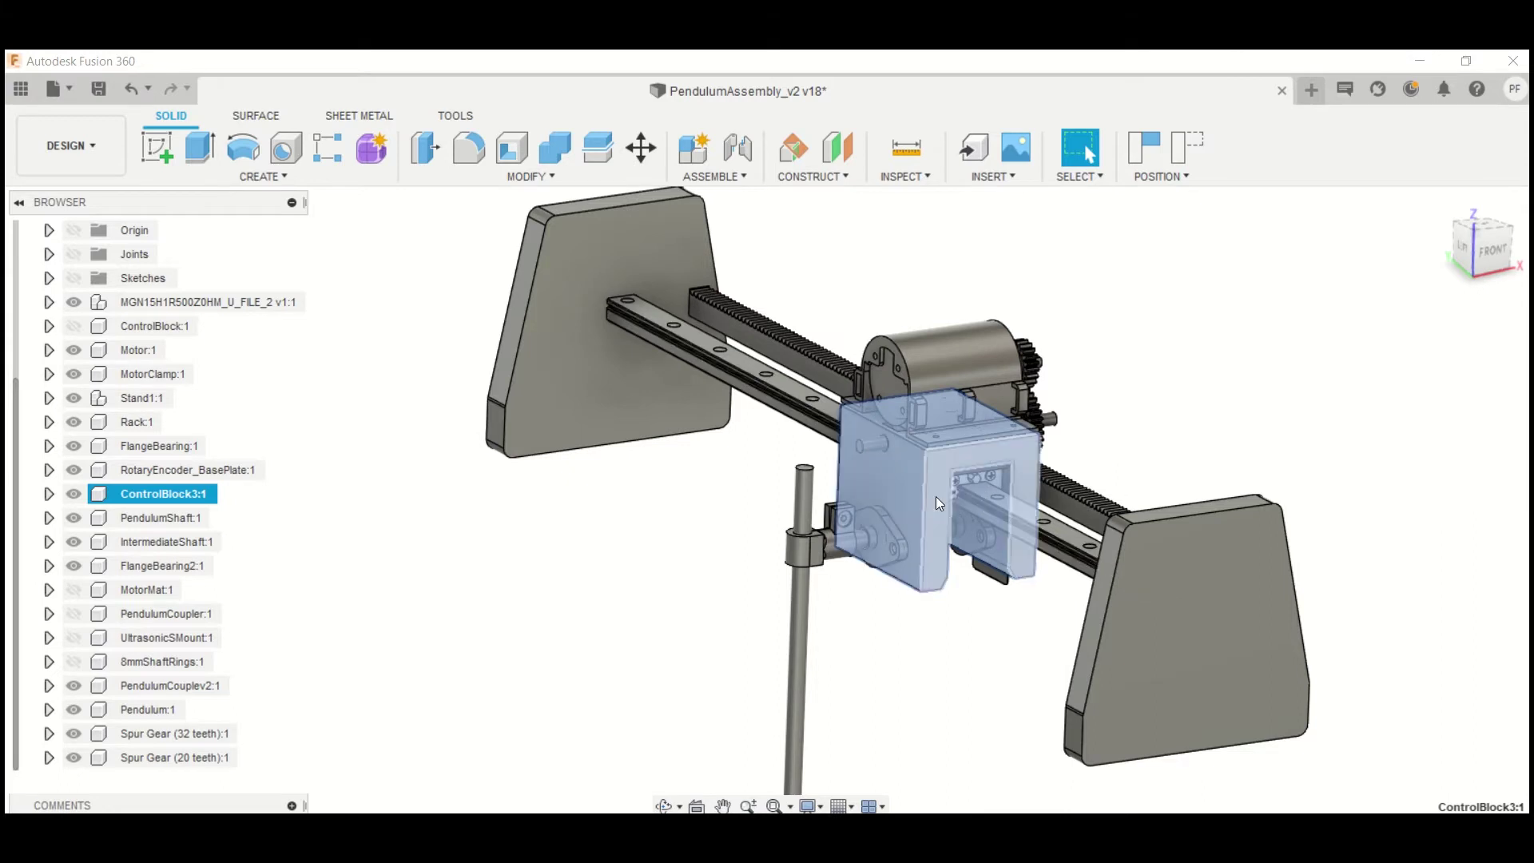
{"action": "left_click", "coordinate": [704, 479]}
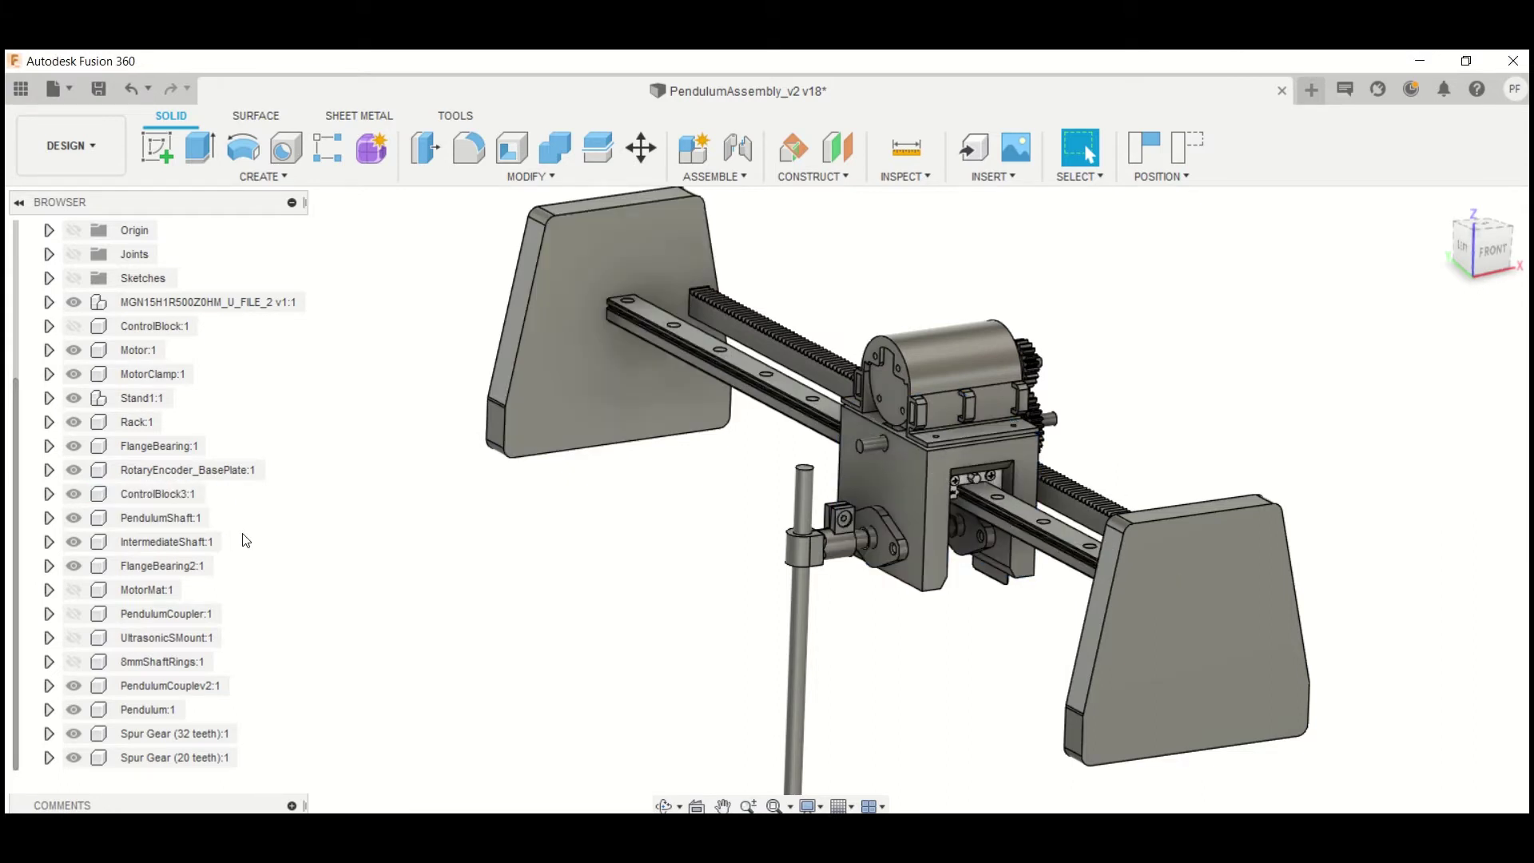
Step: Hide the Motor, MotorClamp and ControlBlock3 components to expose the rail carriage
{"action": "left_click", "coordinate": [75, 351]}
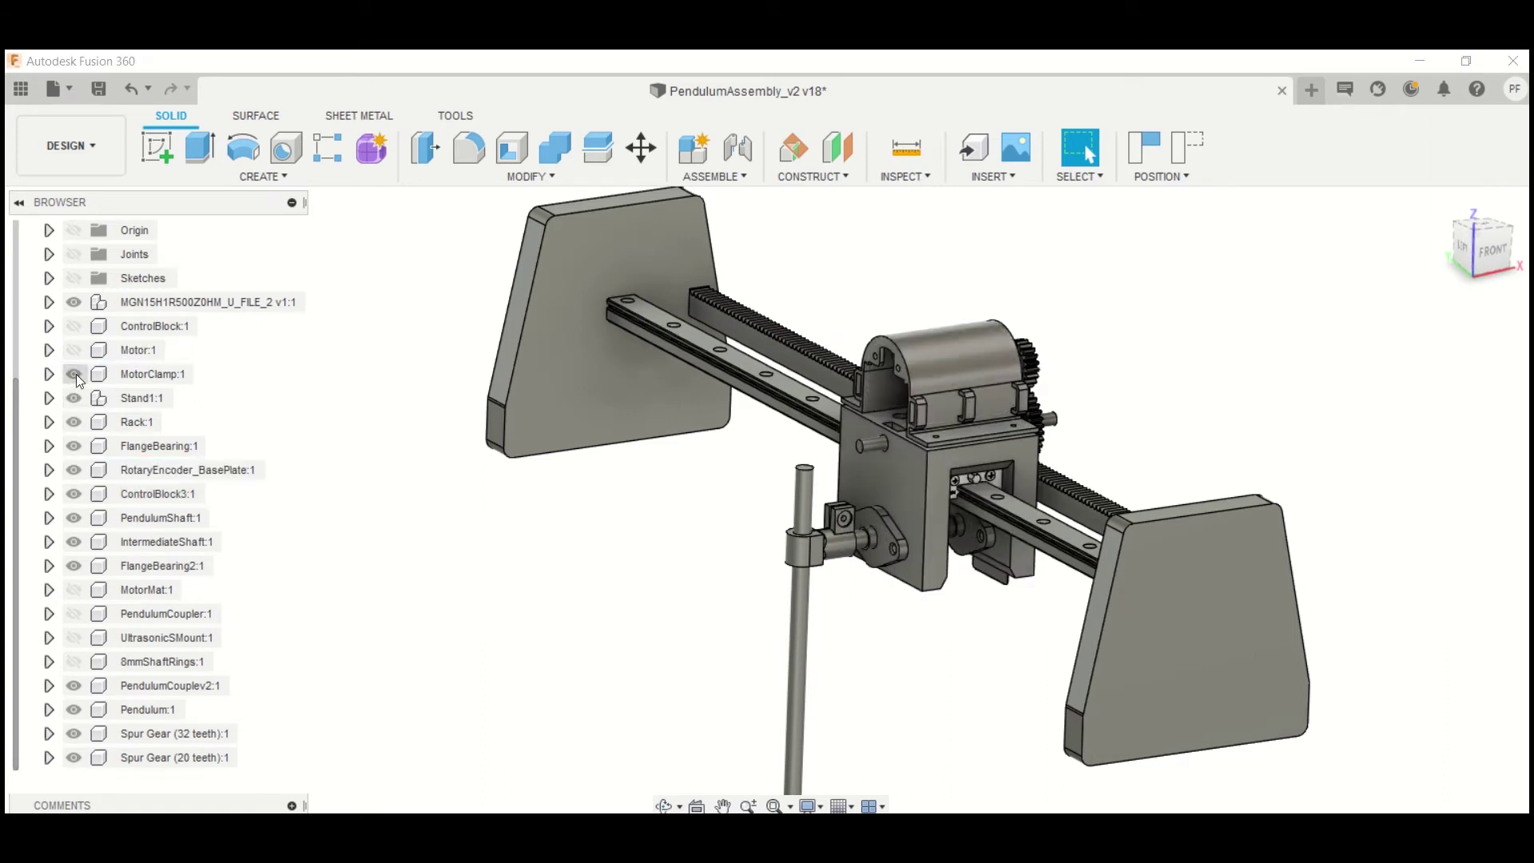
{"action": "left_click", "coordinate": [74, 374]}
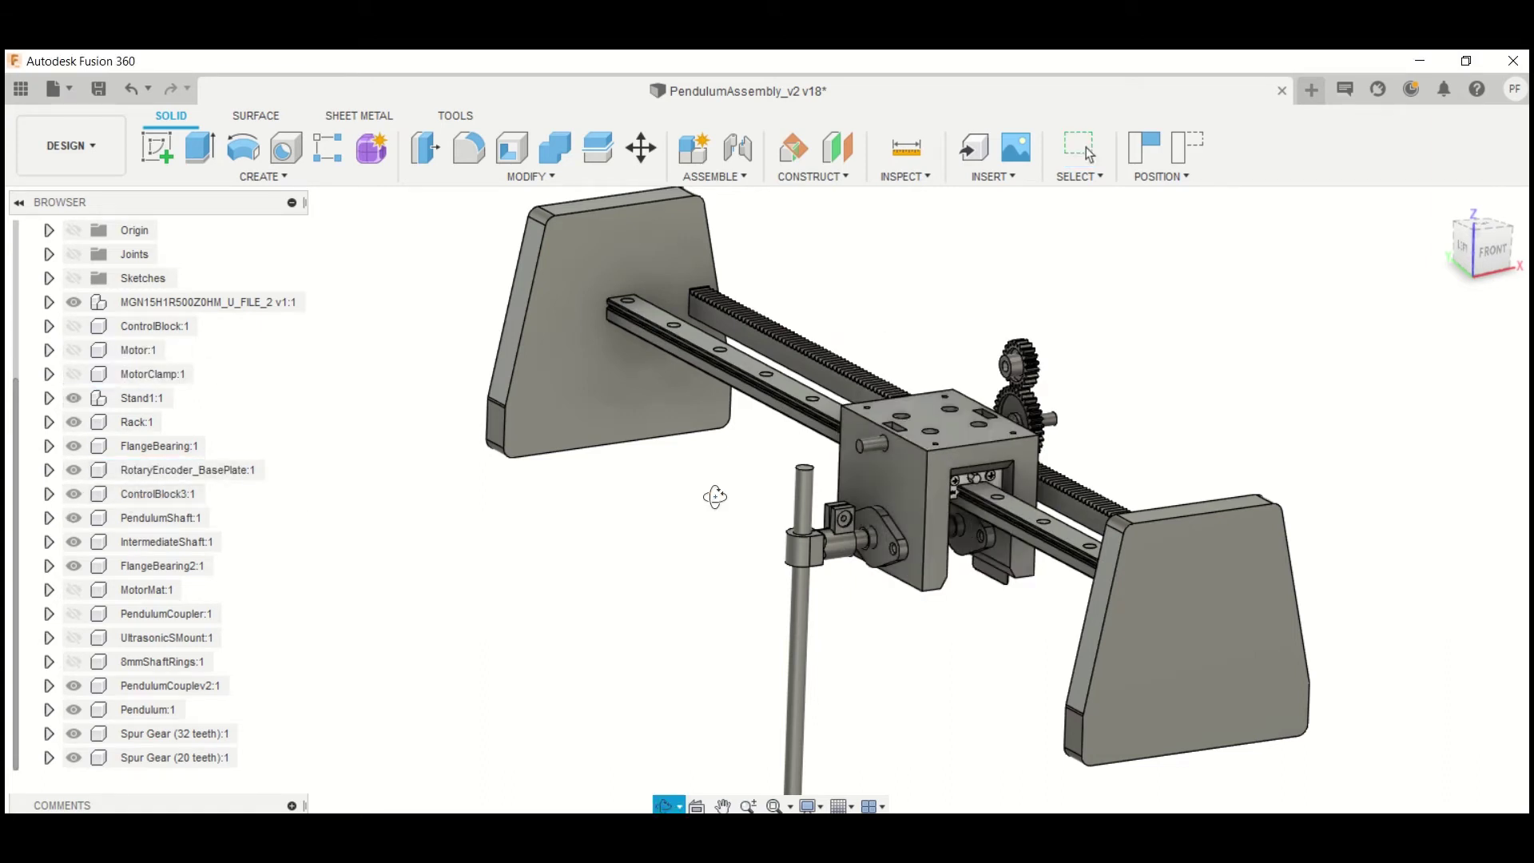
{"action": "left_click", "coordinate": [74, 494]}
Step: Examine how the carriage sits on the linear rail, including its top face, side face and screw holes
{"action": "middle_click_drag", "start_coordinate": [515, 498], "coordinate": [371, 566]}
{"action": "middle_click_drag", "start_coordinate": [462, 530], "coordinate": [551, 559], "text": "shift"}
{"action": "middle_click_drag", "start_coordinate": [990, 635], "coordinate": [932, 573]}
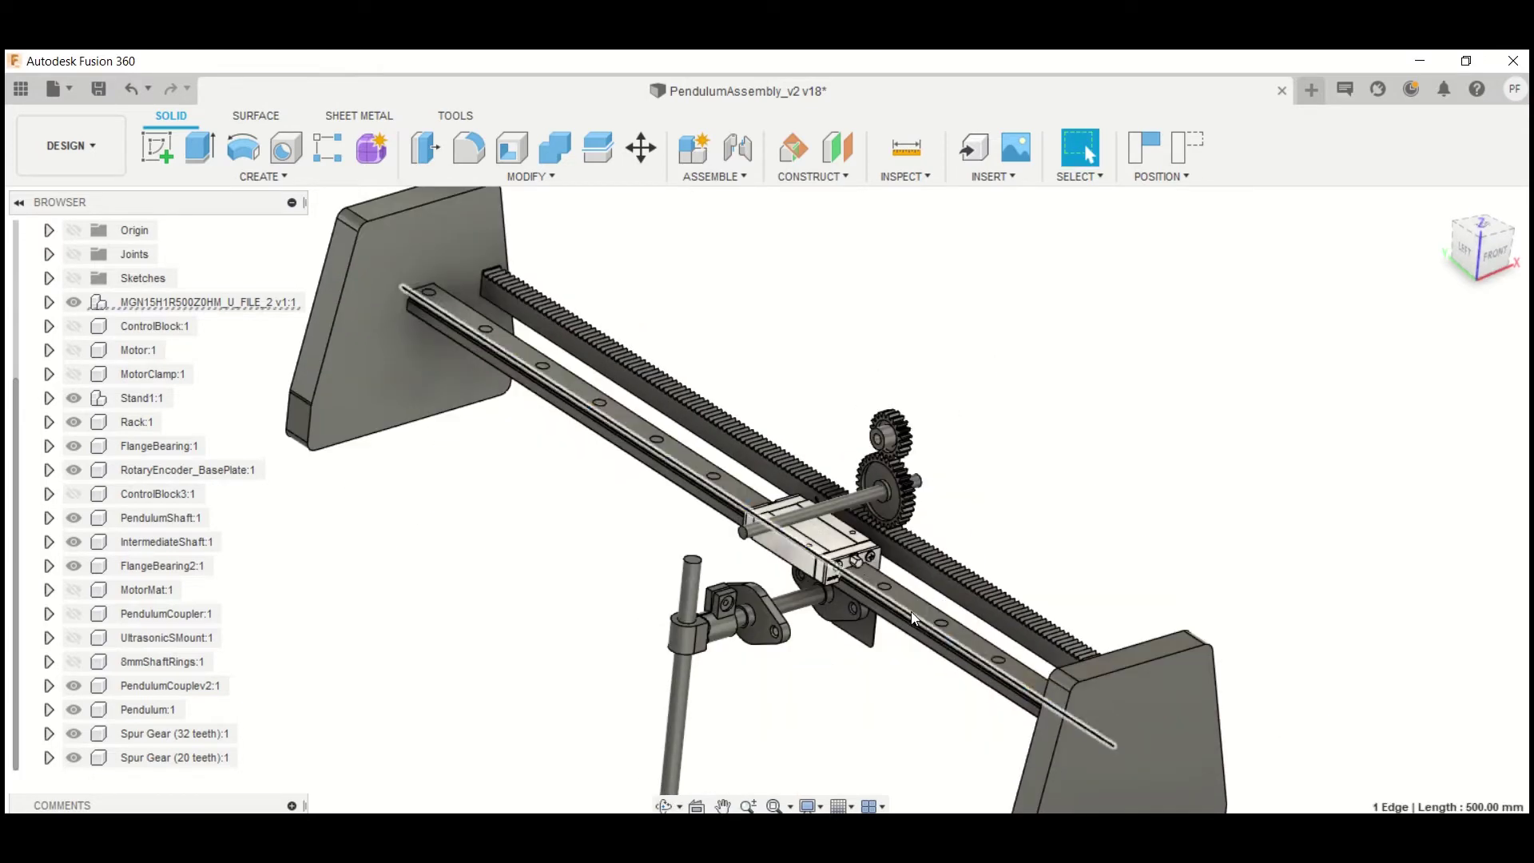
{"action": "scroll", "coordinate": [840, 567], "scroll_direction": "up", "scroll_amount": 6}
{"action": "left_click", "coordinate": [815, 510]}
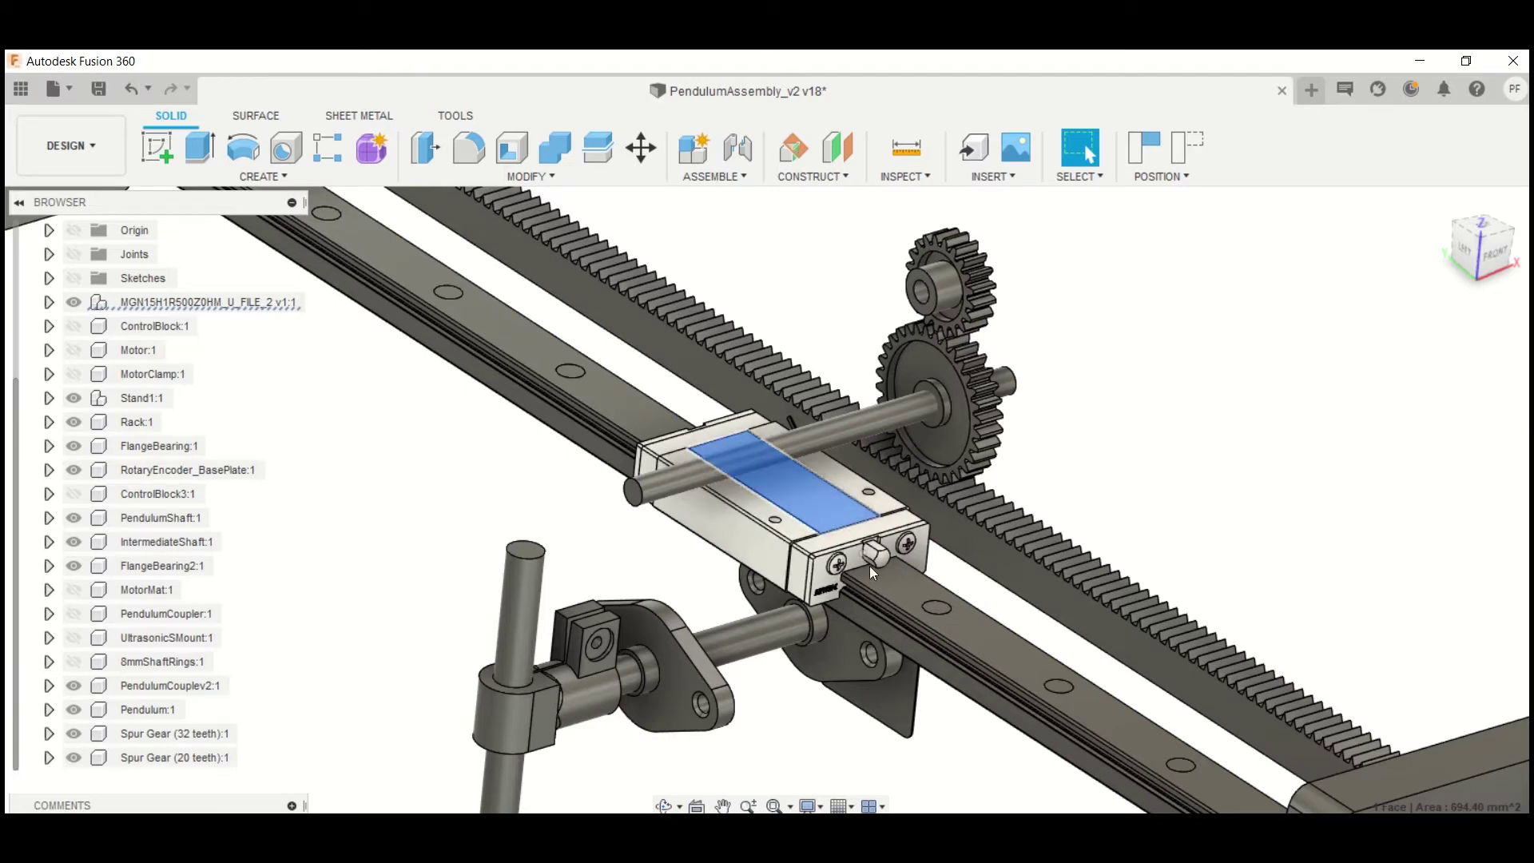
{"action": "left_click", "coordinate": [922, 595]}
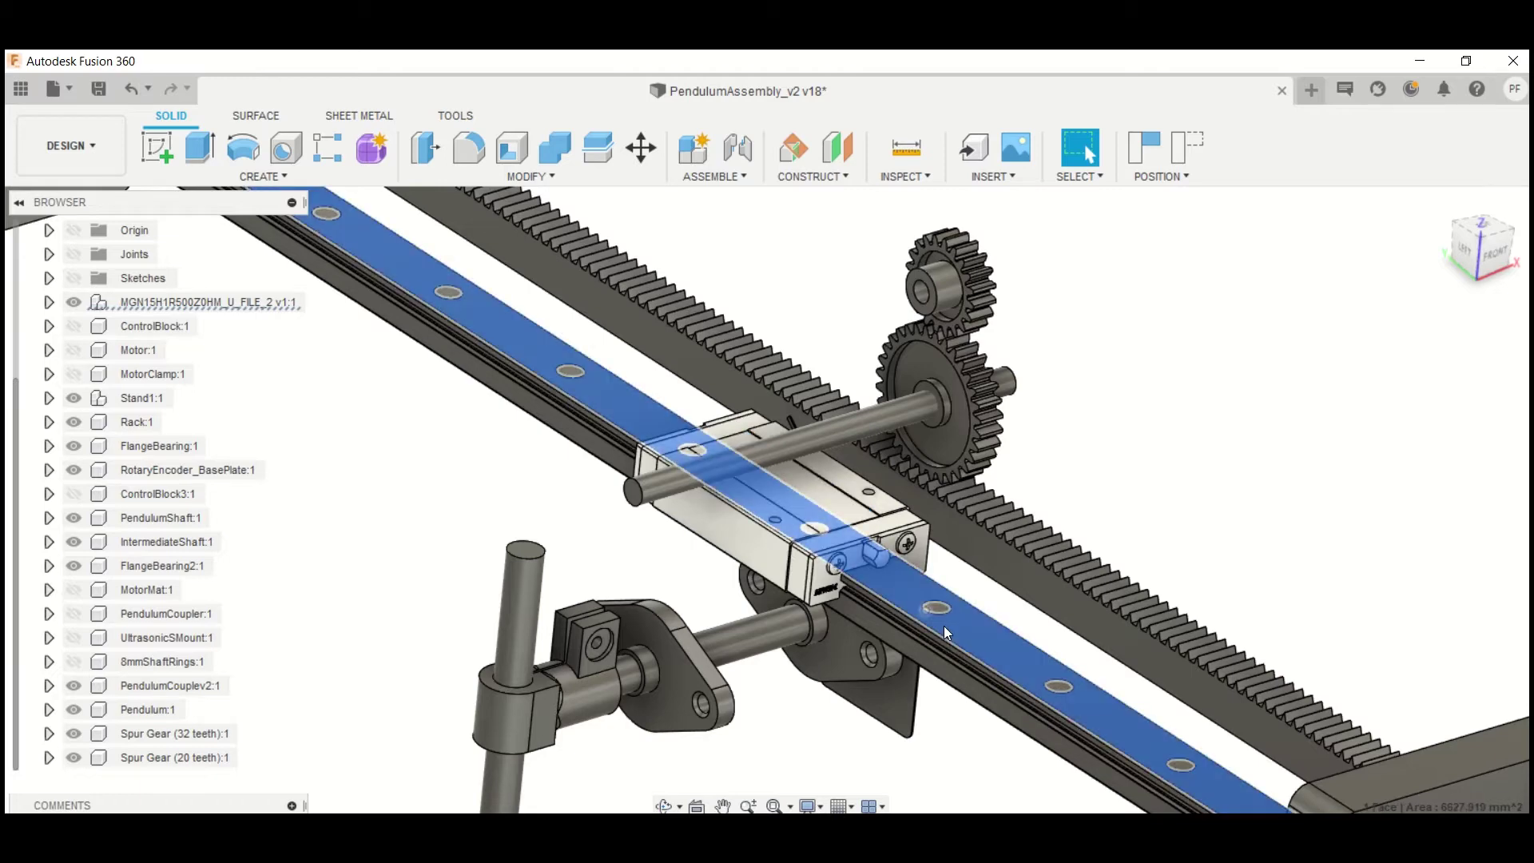
{"action": "left_click", "coordinate": [742, 527]}
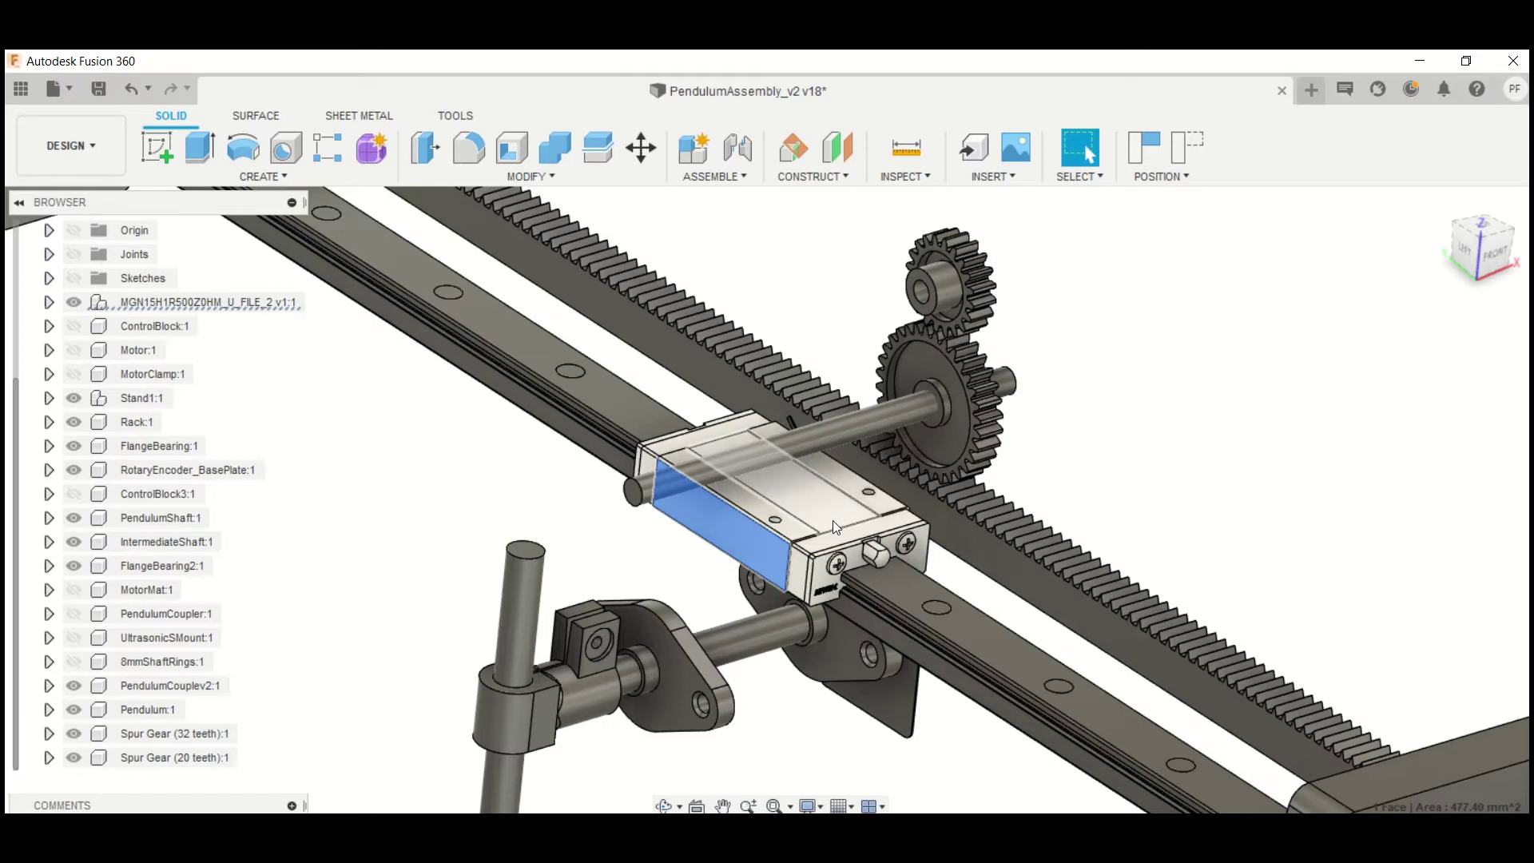
{"action": "left_click", "coordinate": [820, 516]}
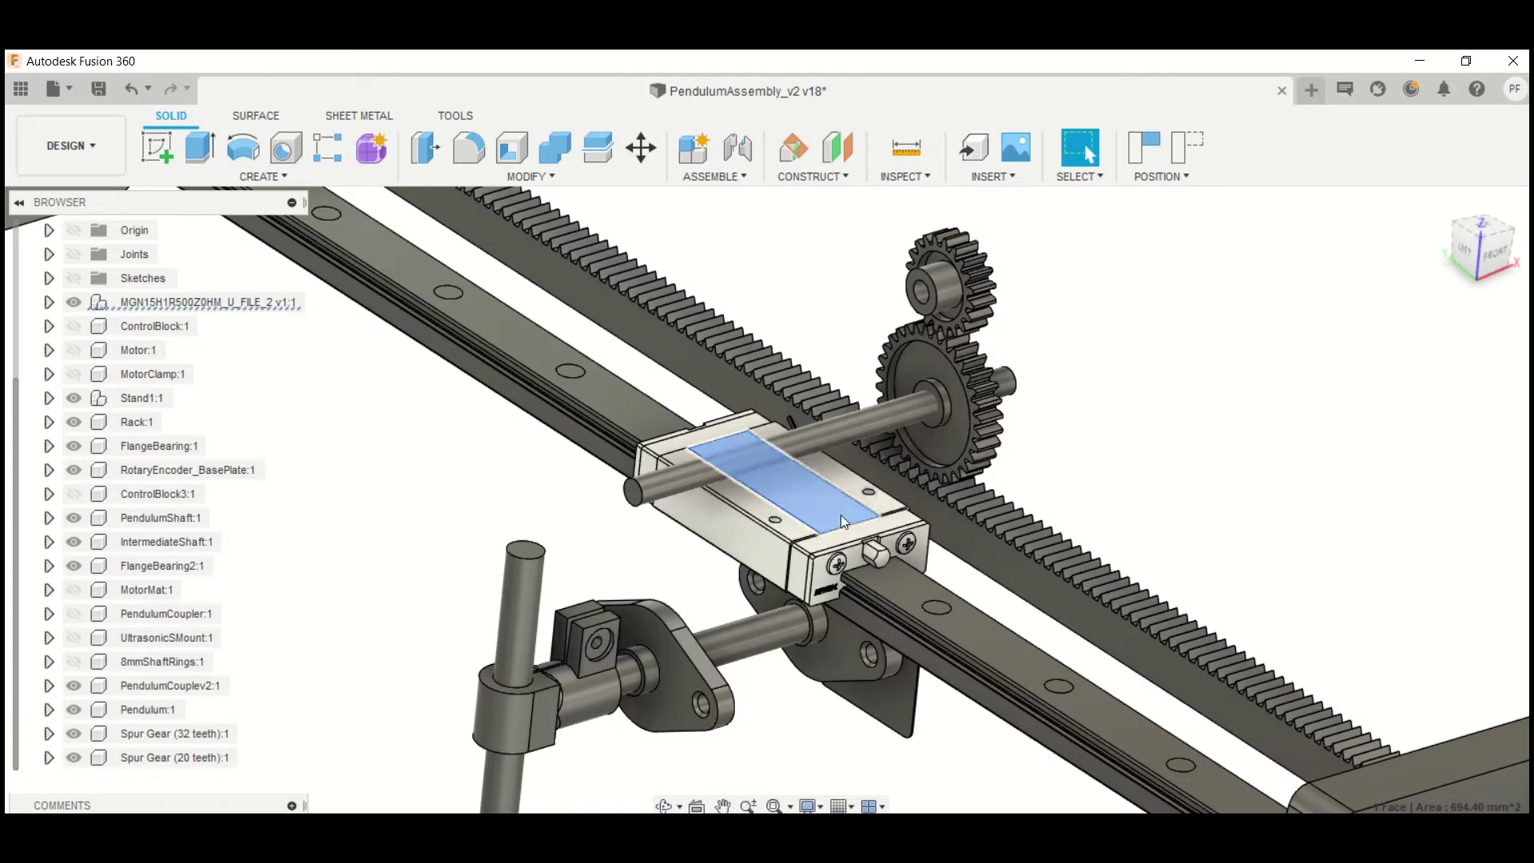
{"action": "left_click", "coordinate": [865, 556]}
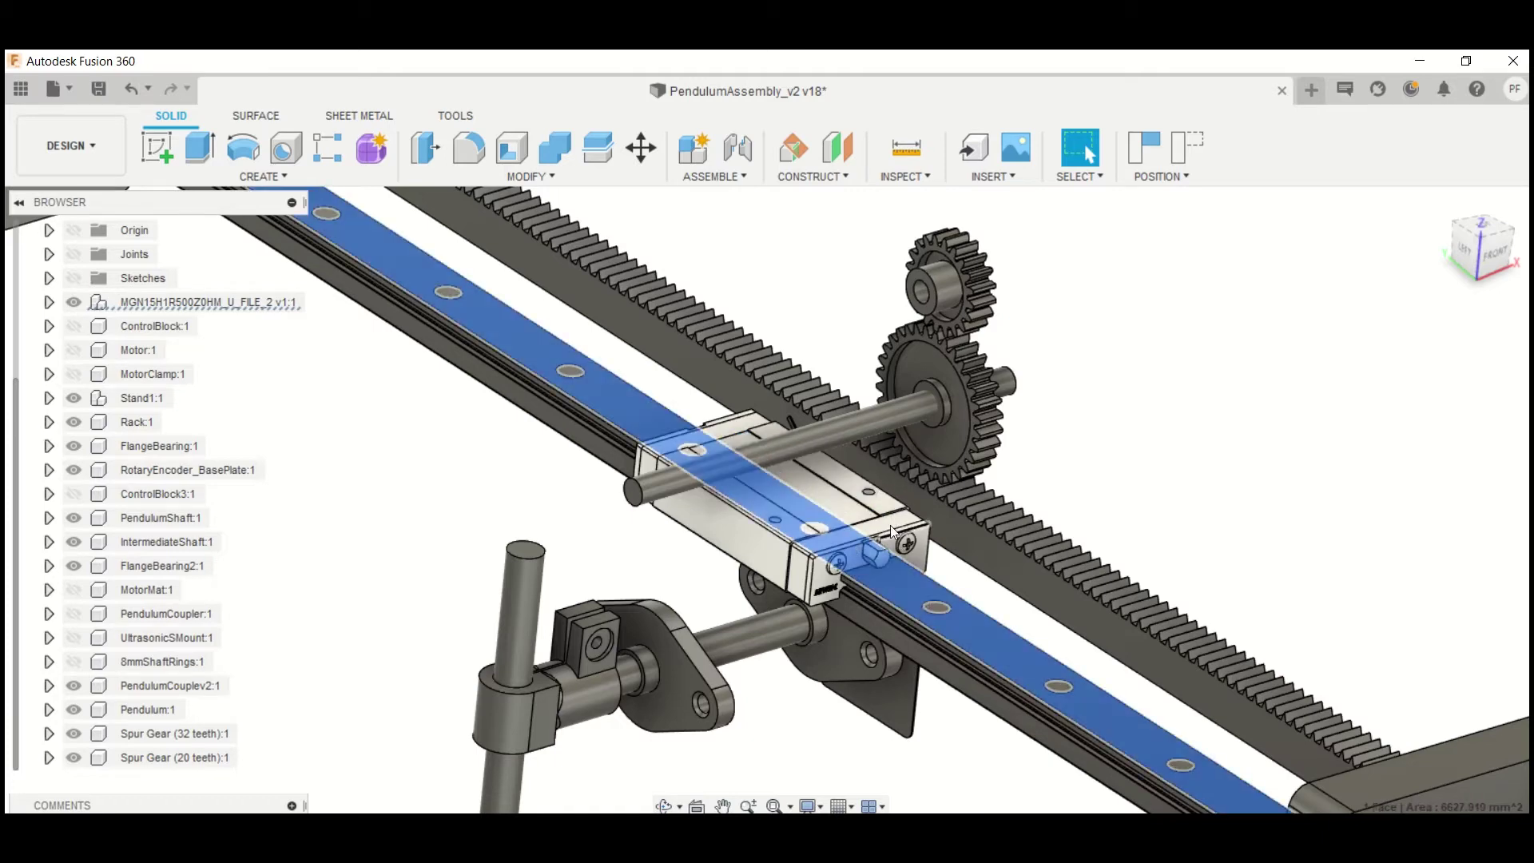
{"action": "left_click", "coordinate": [832, 505]}
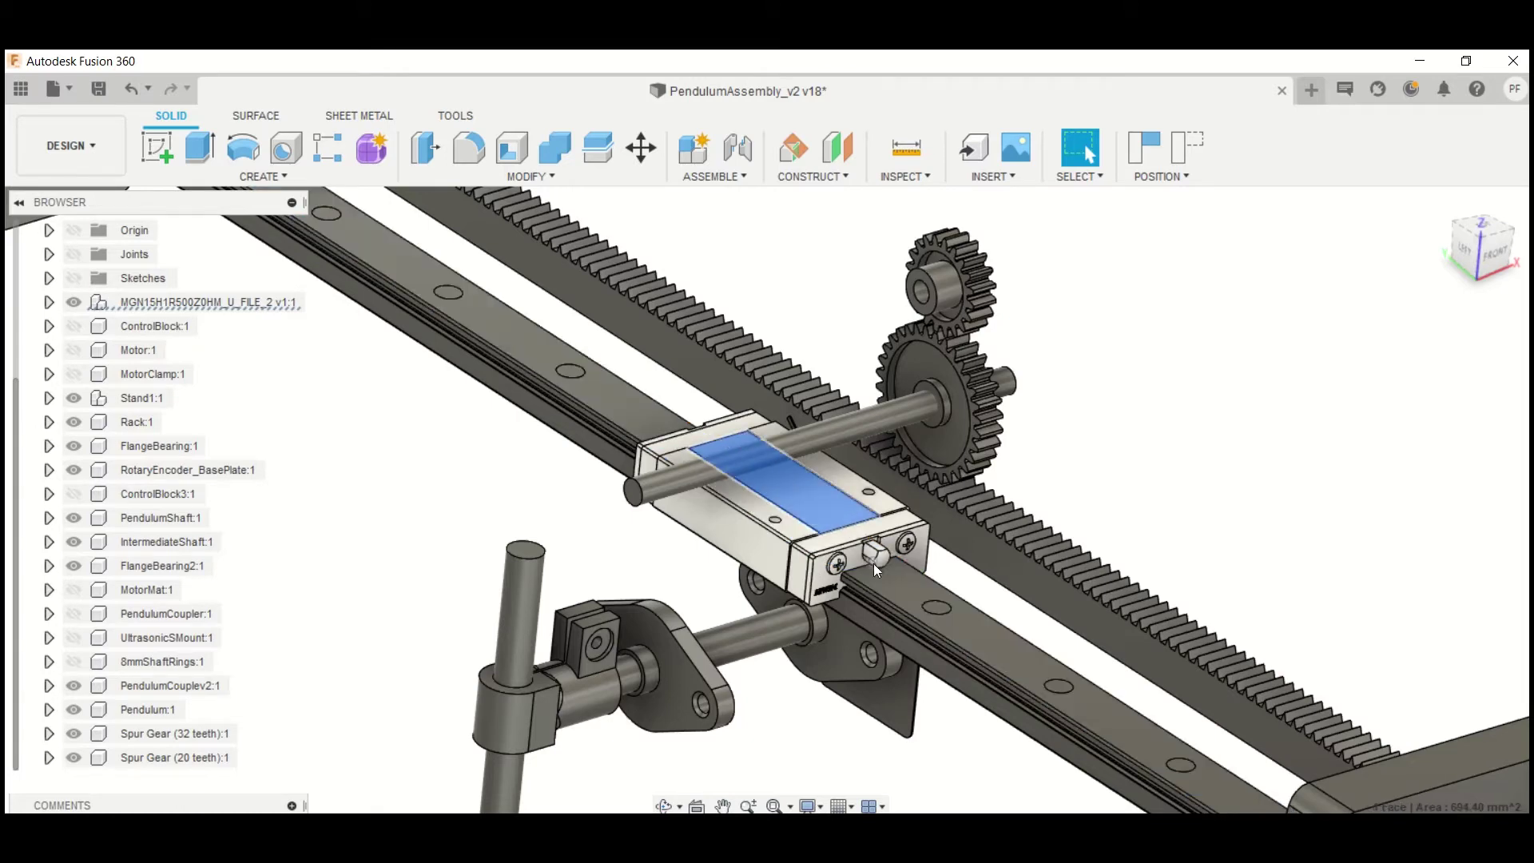
{"action": "middle_click_drag", "start_coordinate": [543, 407], "coordinate": [552, 455], "text": "shift"}
{"action": "middle_click_drag", "start_coordinate": [751, 501], "coordinate": [1054, 659], "text": "shift"}
{"action": "left_click", "coordinate": [1015, 652]}
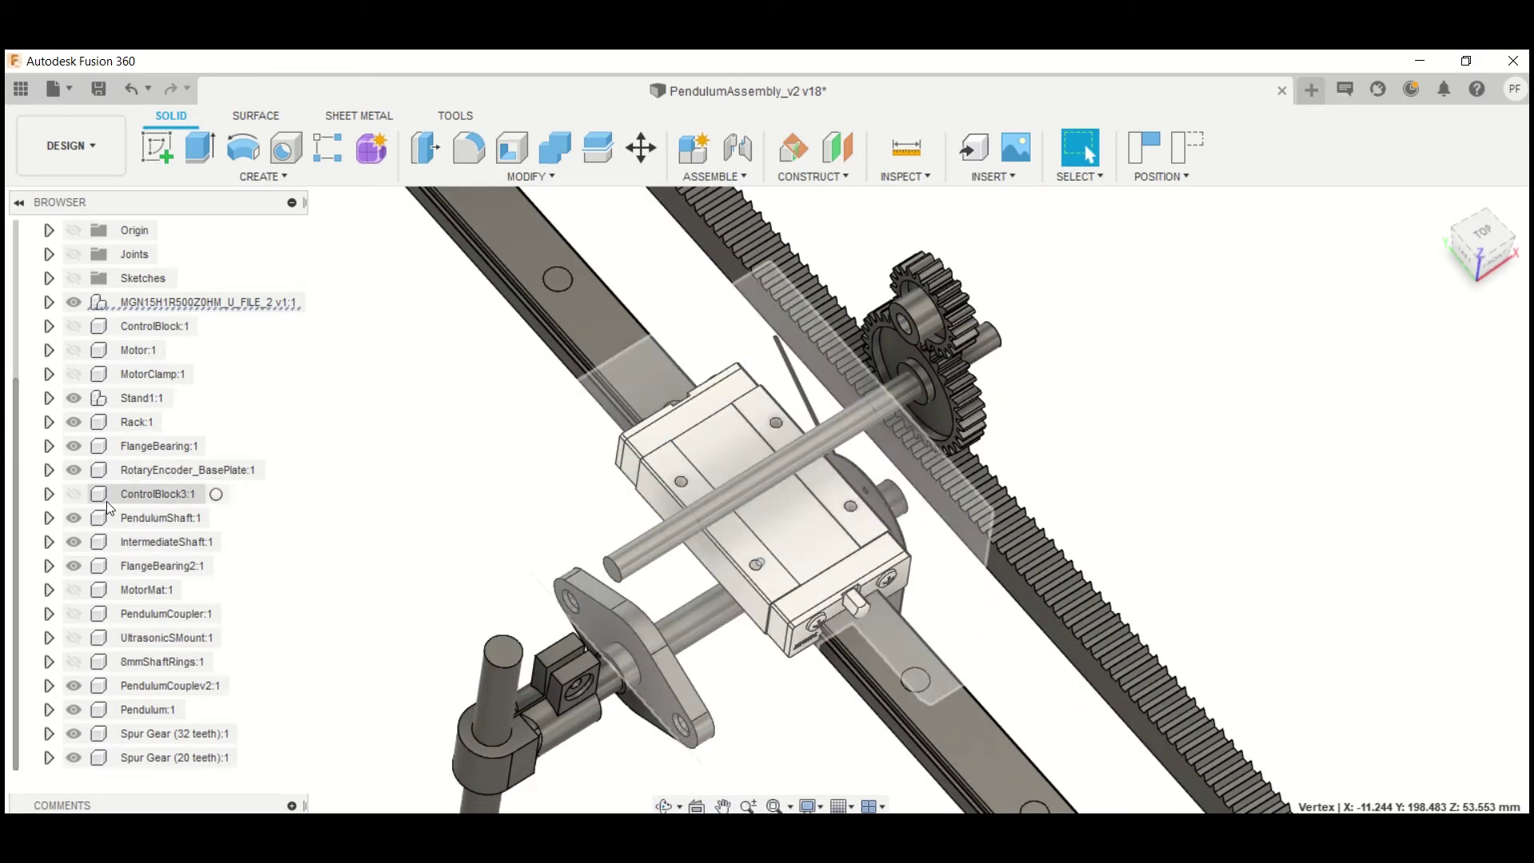
Step: Show the ControlBlock3 component and inspect the large holes in its top face
{"action": "left_click", "coordinate": [73, 492]}
{"action": "middle_click_drag", "start_coordinate": [457, 438], "coordinate": [448, 452], "text": "shift"}
{"action": "scroll", "coordinate": [792, 436], "scroll_direction": "up", "scroll_amount": 3}
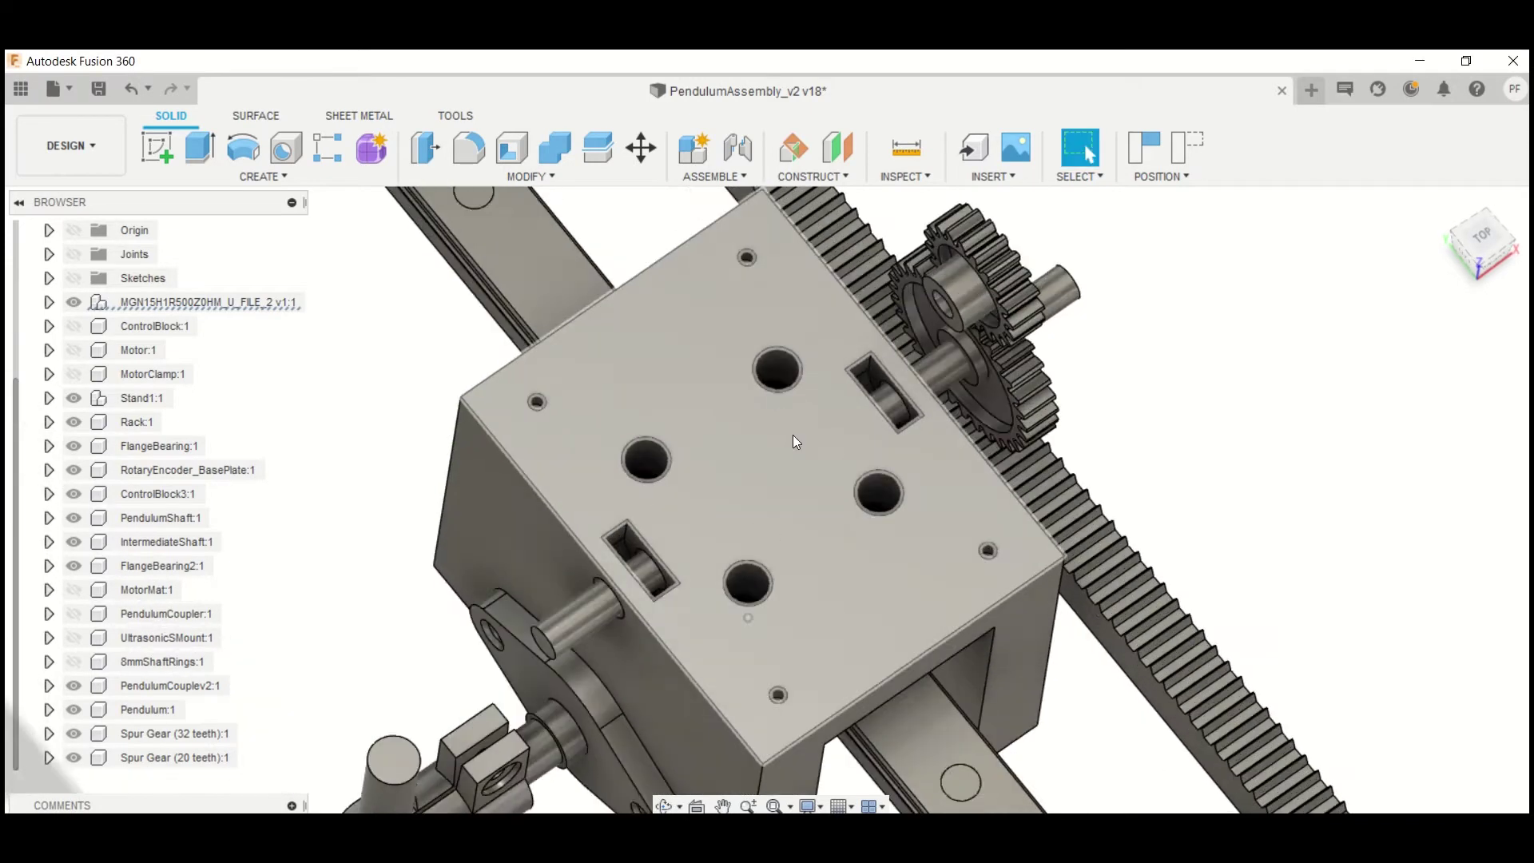
{"action": "left_click", "coordinate": [782, 347]}
{"action": "left_click", "coordinate": [909, 511]}
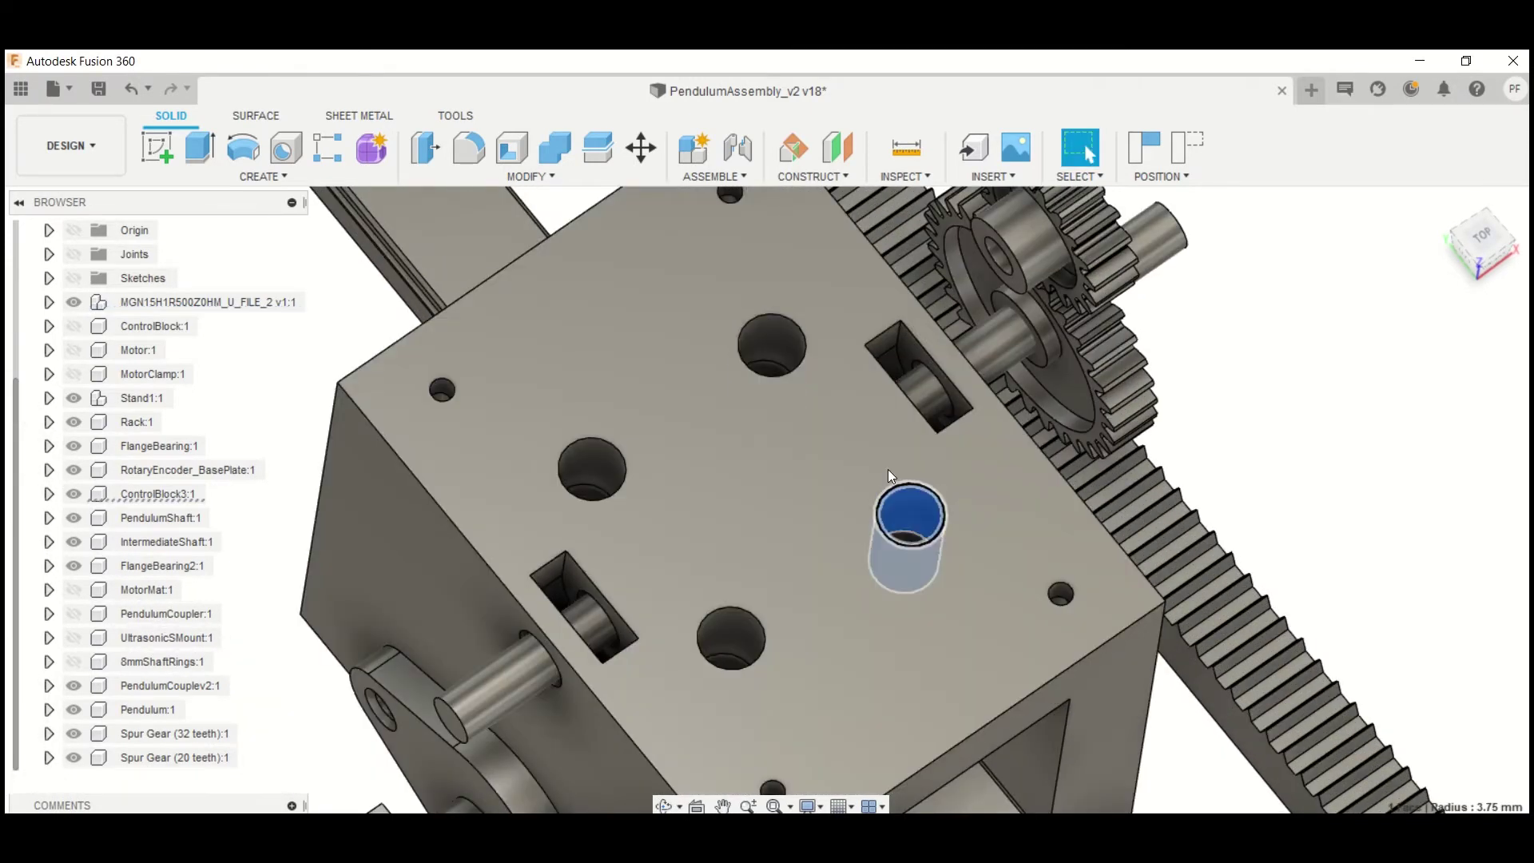
{"action": "scroll", "coordinate": [911, 510], "scroll_direction": "down", "scroll_amount": 3}
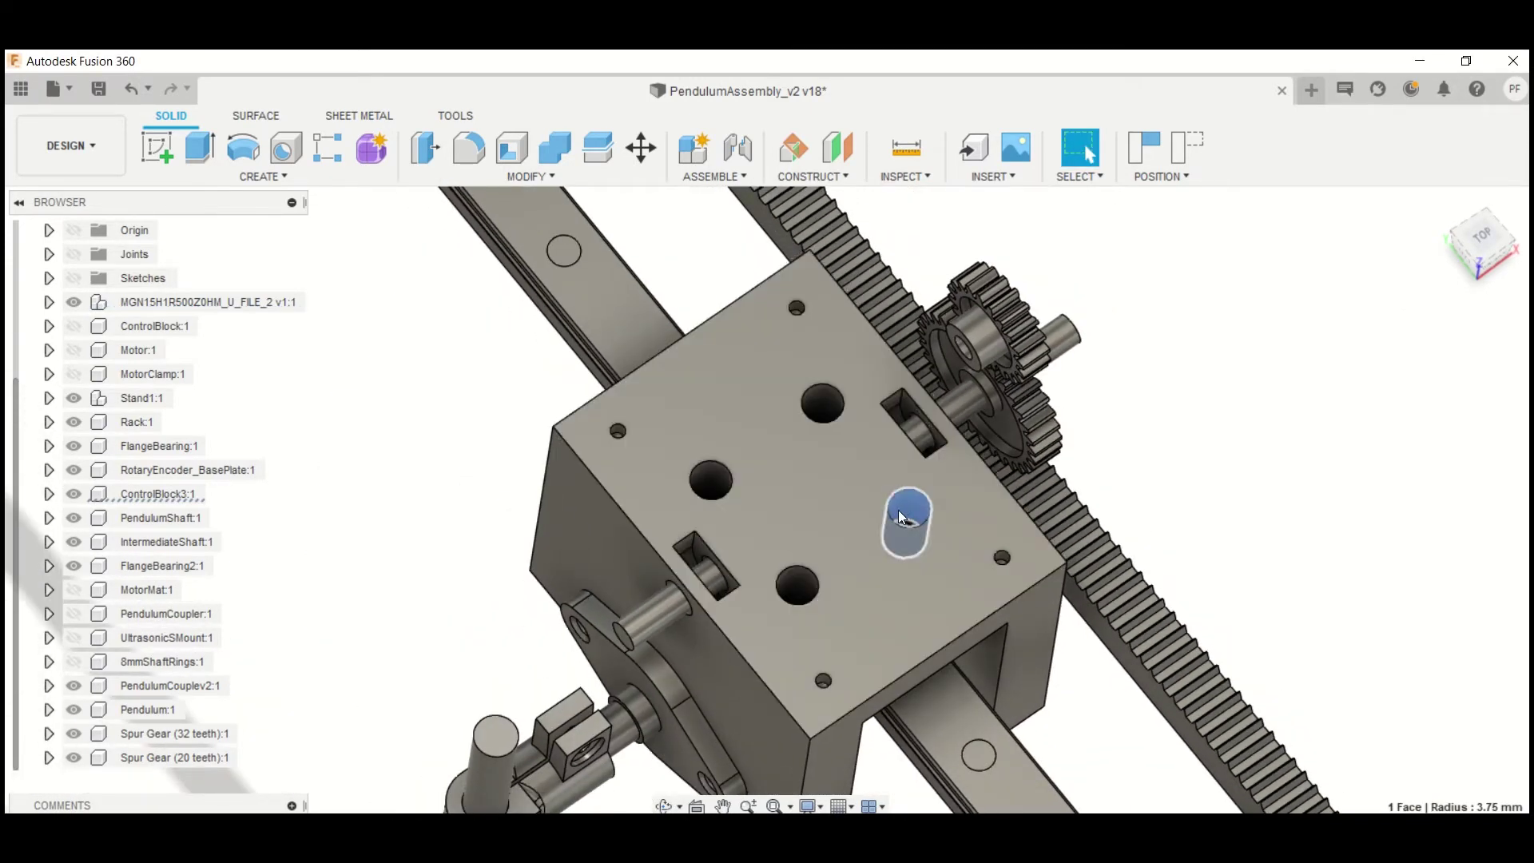
Step: Examine the control block's top face and large mounting holes in relation to the carriage beneath it
{"action": "middle_click_drag", "start_coordinate": [804, 594], "coordinate": [946, 643], "text": "shift"}
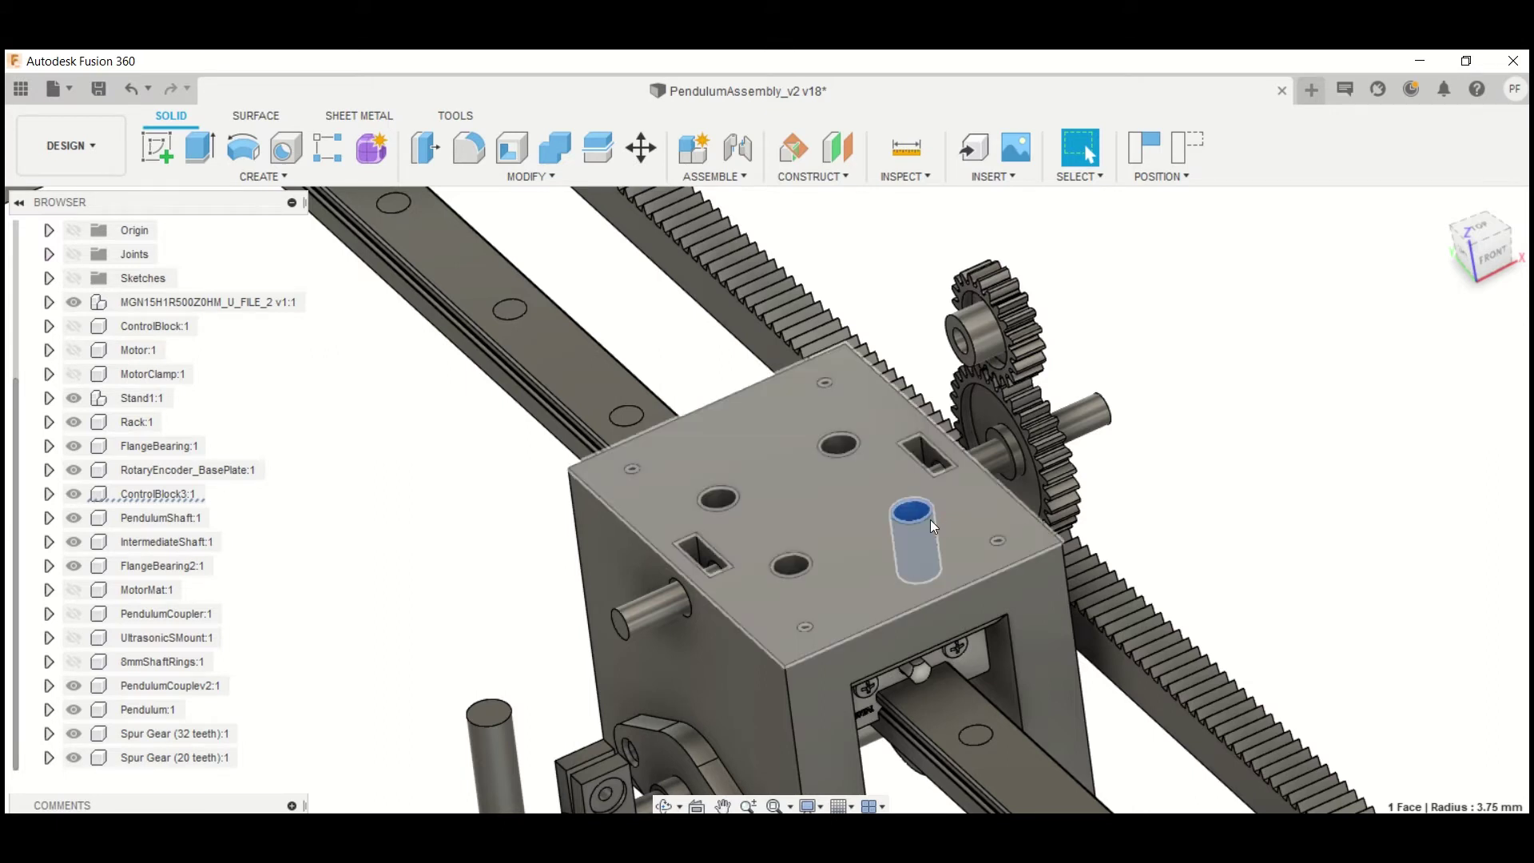
{"action": "left_click", "coordinate": [845, 505]}
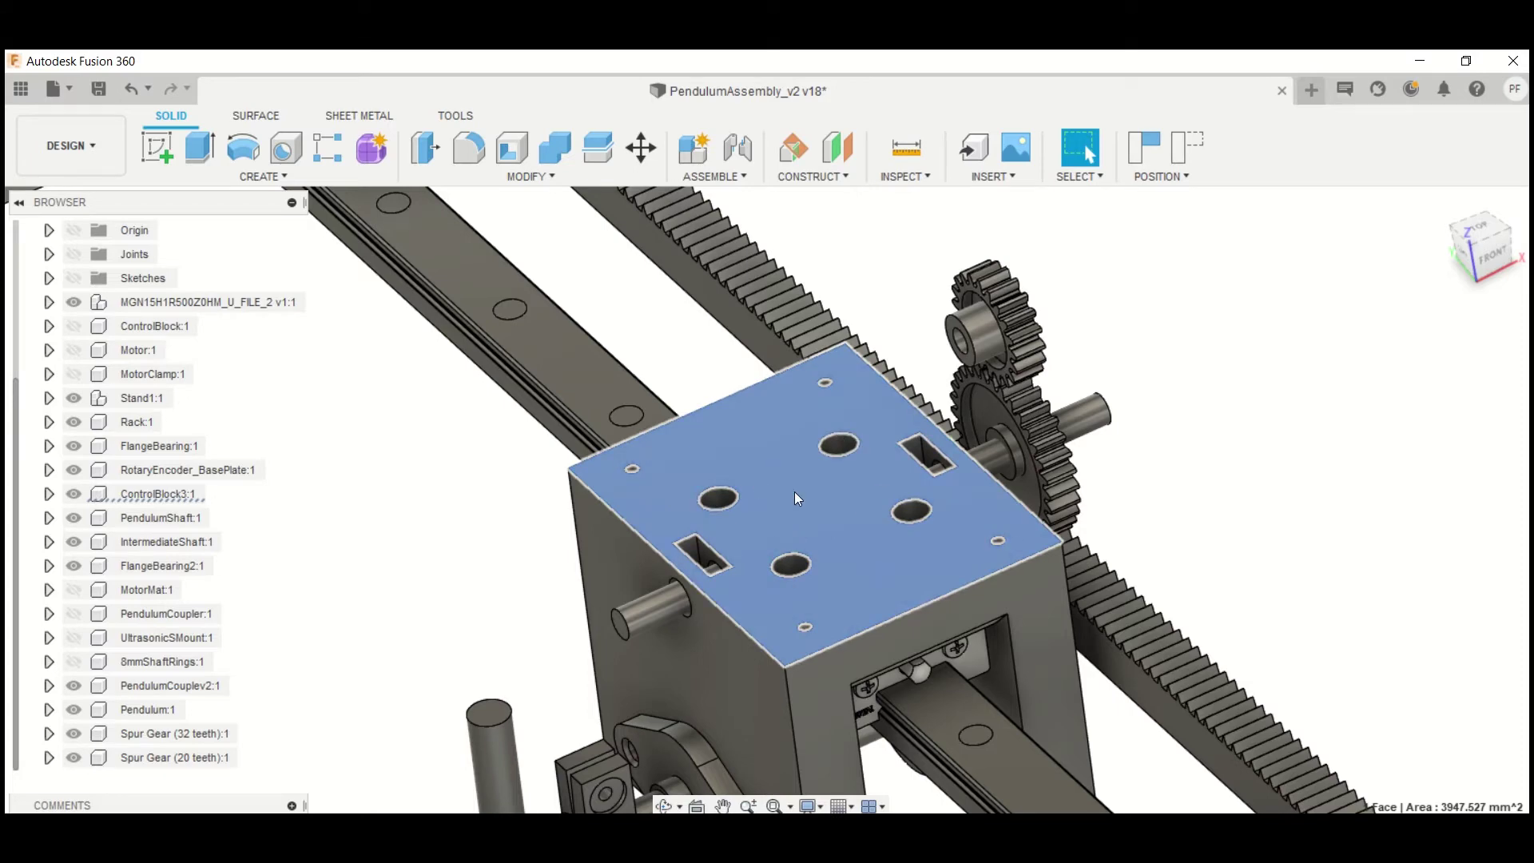
{"action": "scroll", "coordinate": [818, 487], "scroll_direction": "down", "scroll_amount": 5}
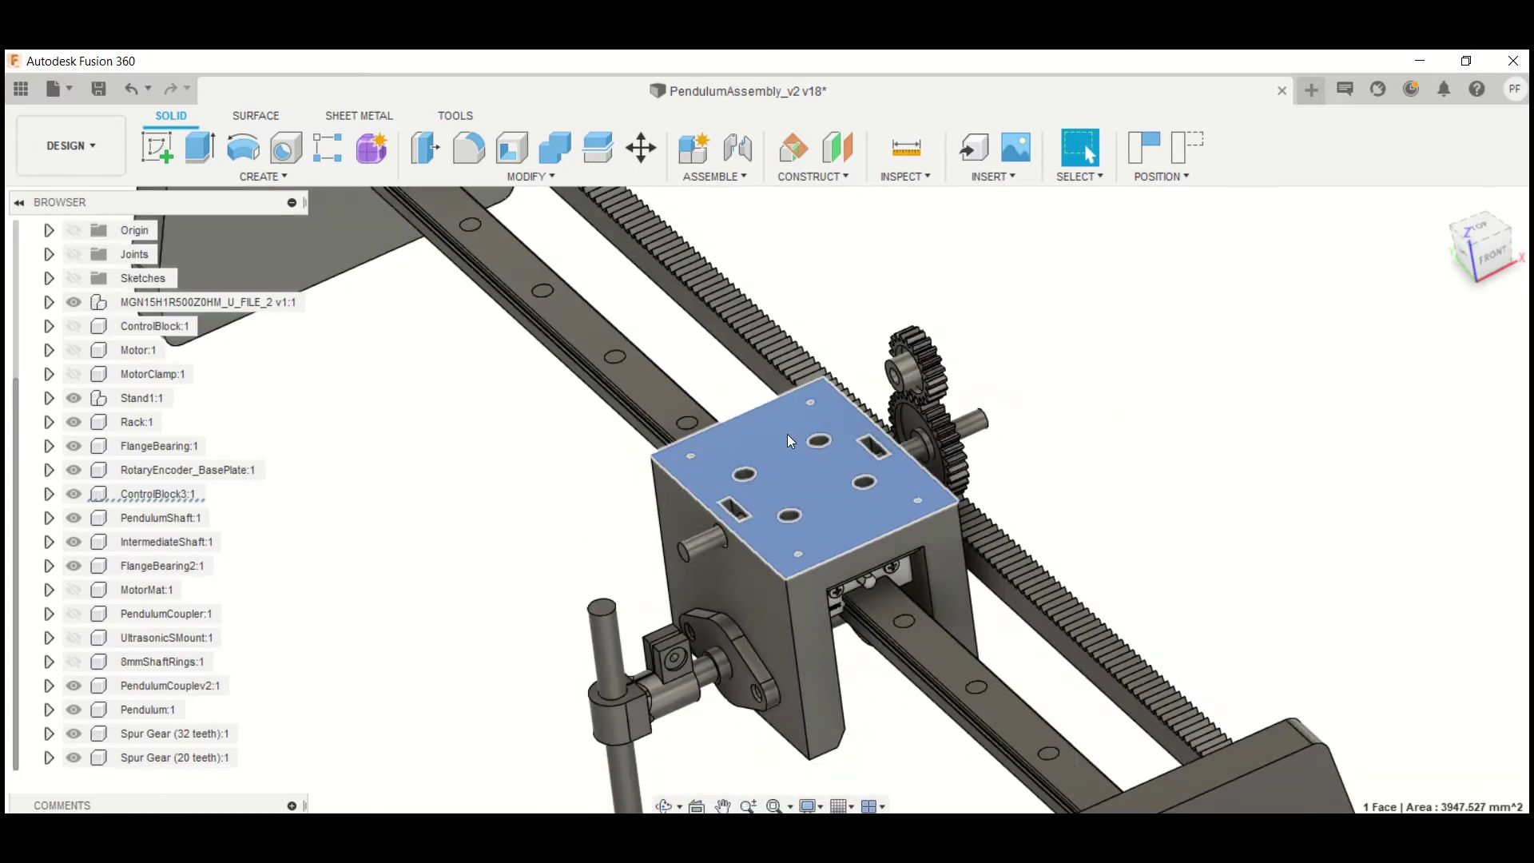
{"action": "left_click", "coordinate": [788, 529]}
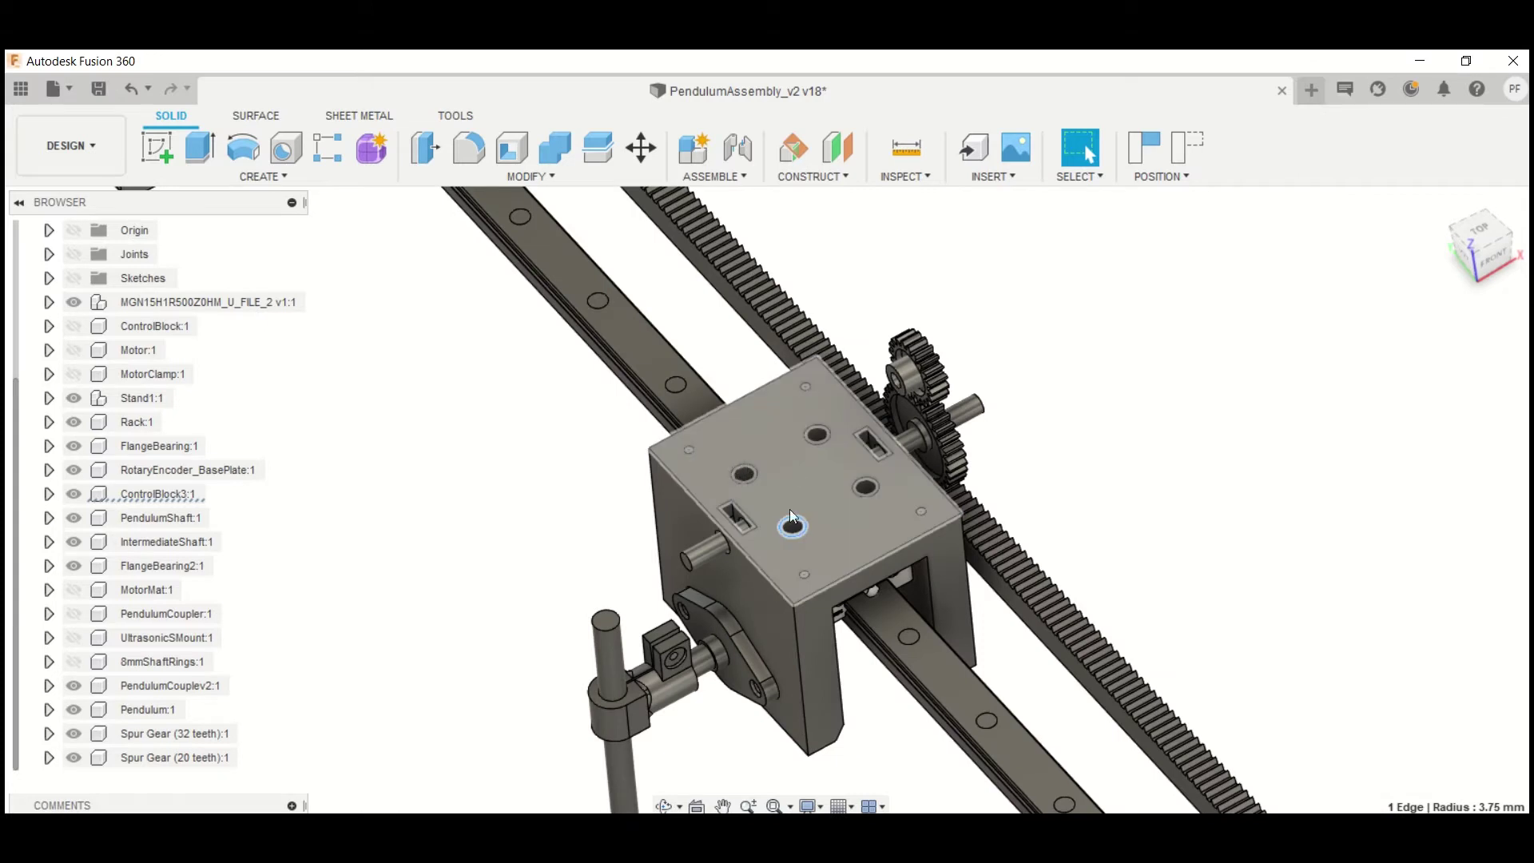
{"action": "middle_click_drag", "start_coordinate": [884, 580], "coordinate": [887, 547], "text": "shift"}
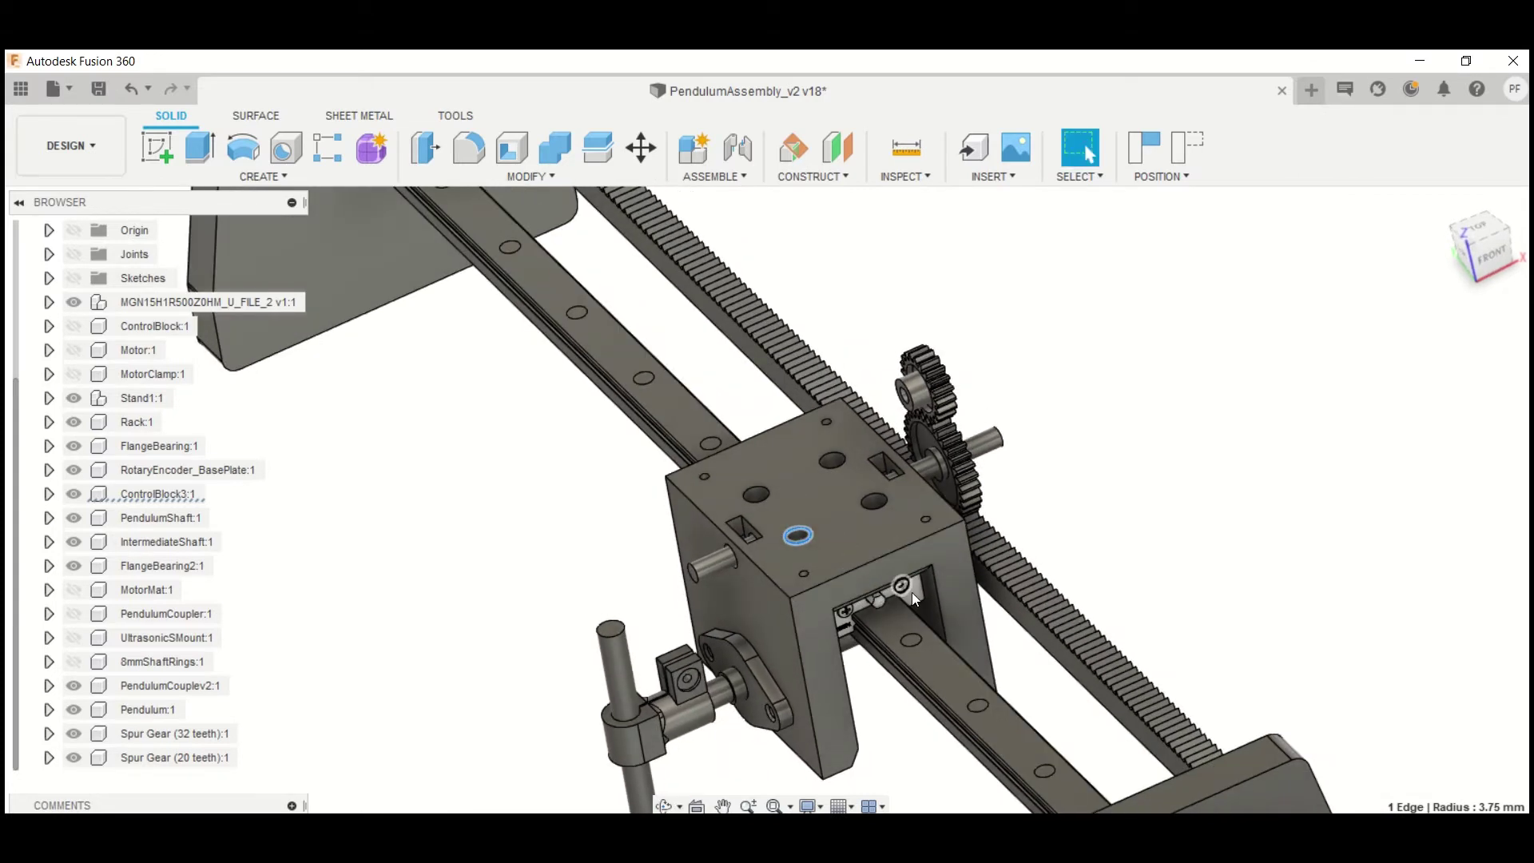
{"action": "left_click", "coordinate": [587, 559]}
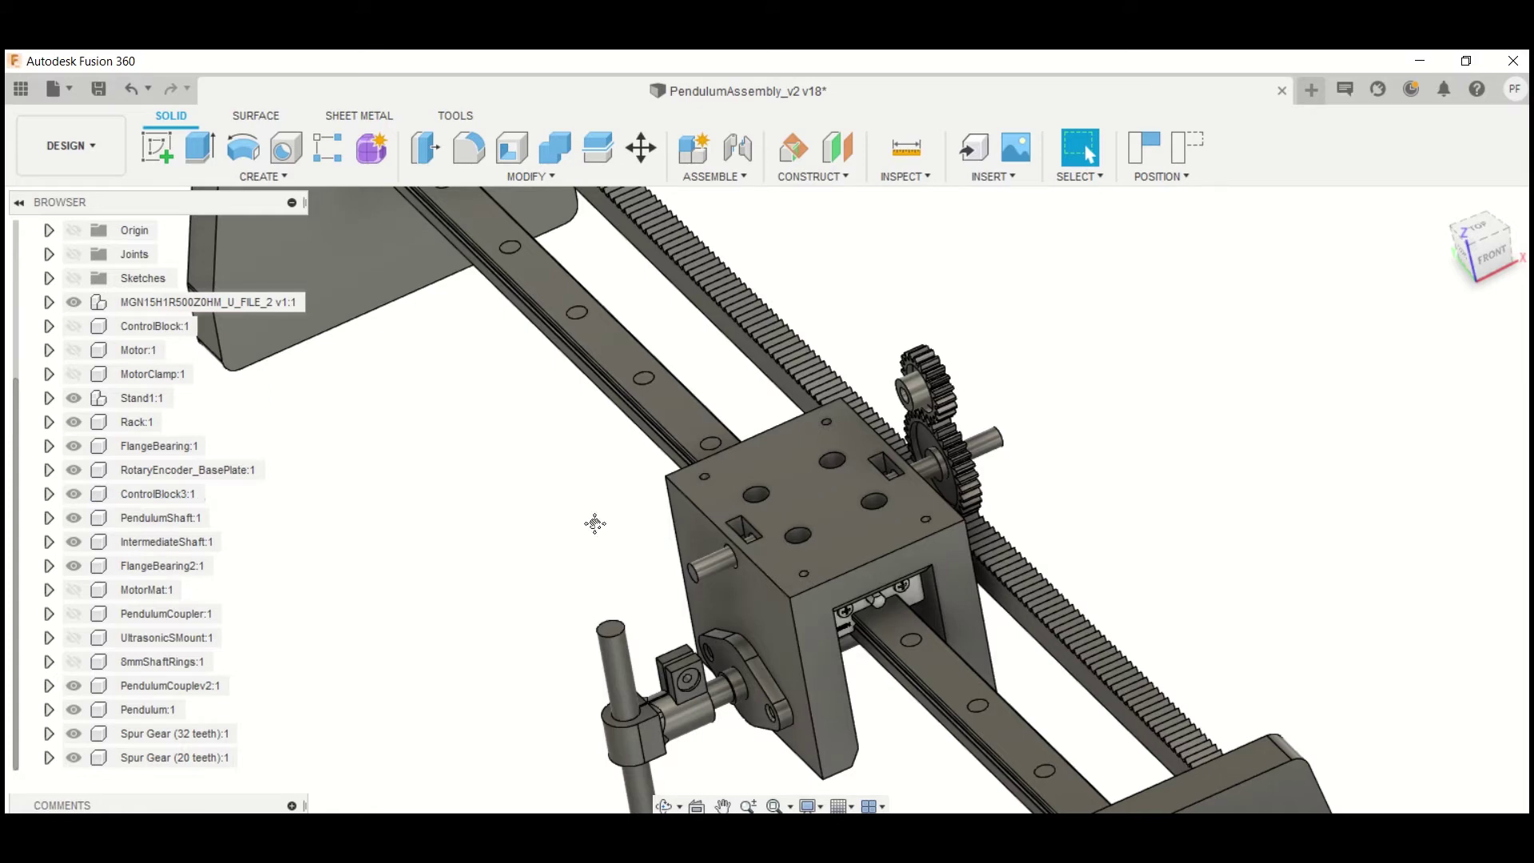
Step: Inspect the pendulum shaft along its full length through the control block
{"action": "middle_click_drag", "start_coordinate": [595, 523], "coordinate": [645, 504]}
{"action": "scroll", "coordinate": [671, 533], "scroll_direction": "up", "scroll_amount": 3}
{"action": "middle_click_drag", "start_coordinate": [712, 572], "coordinate": [614, 574], "text": "shift"}
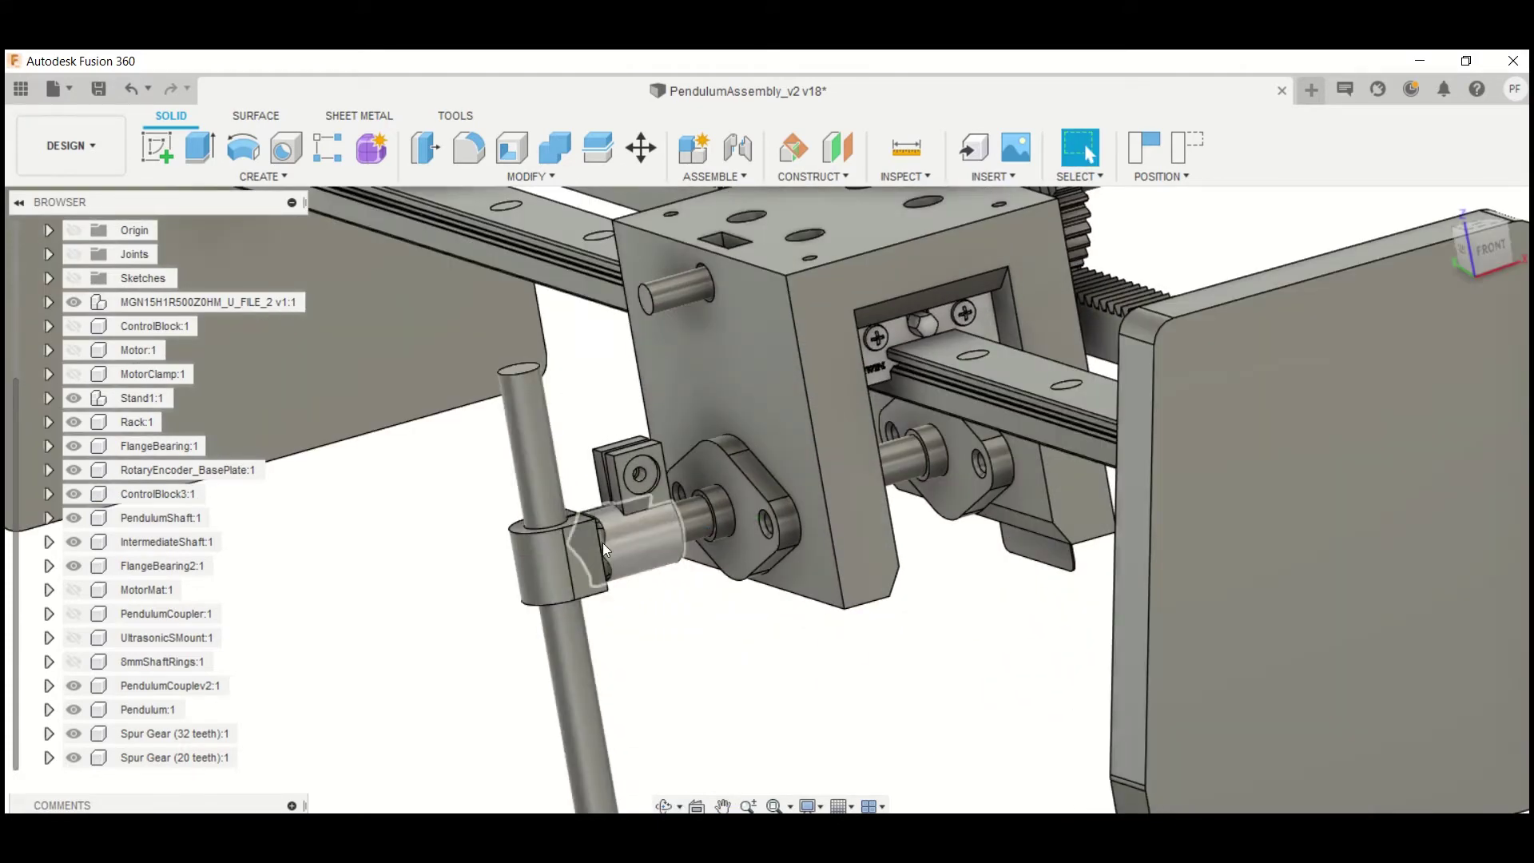
{"action": "left_click", "coordinate": [678, 521]}
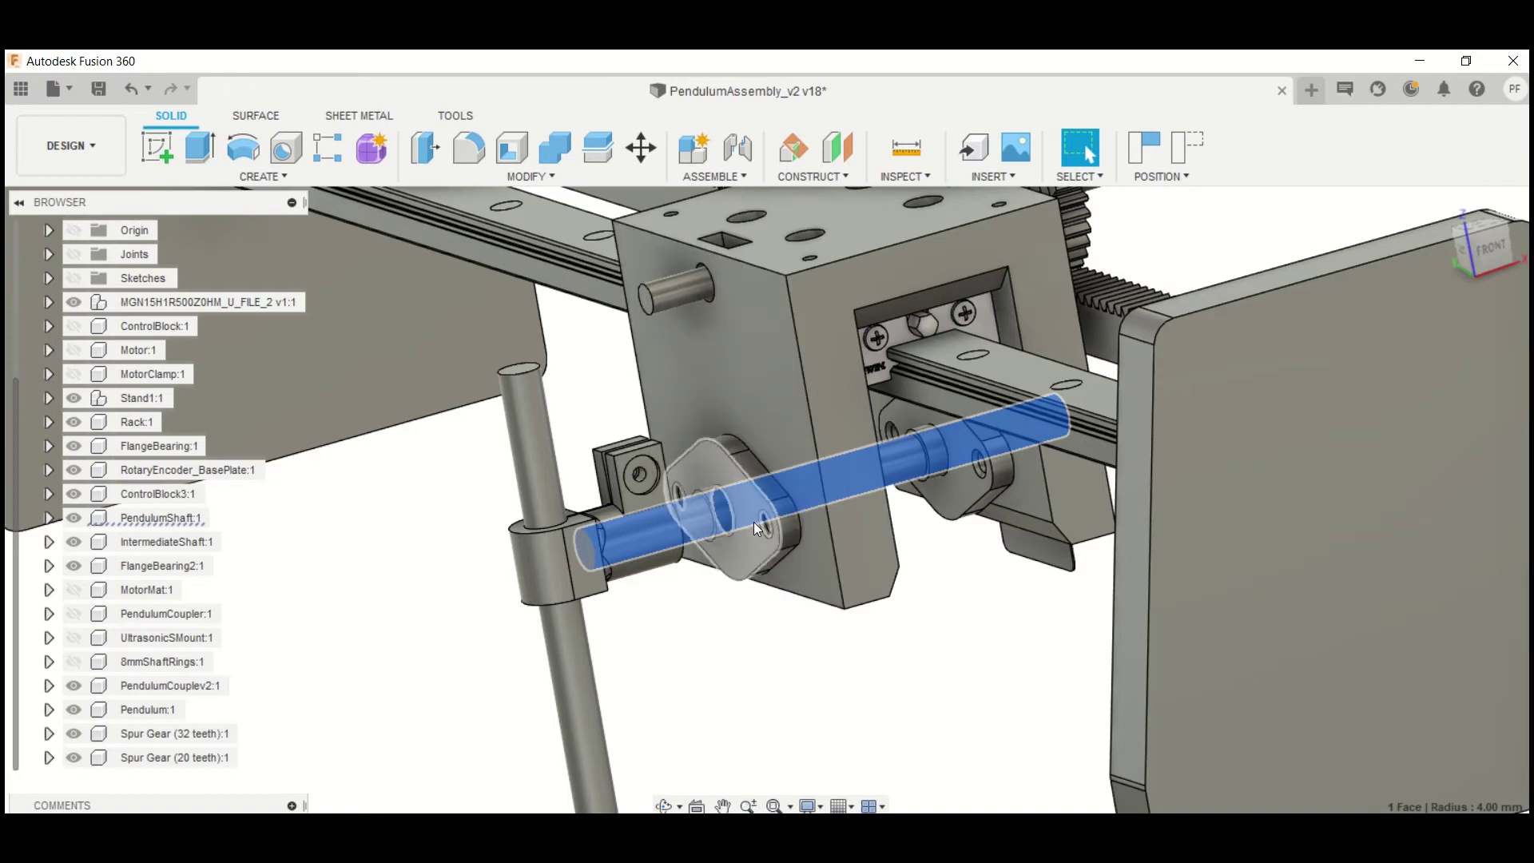
{"action": "middle_click_drag", "start_coordinate": [914, 619], "coordinate": [852, 610], "text": "shift"}
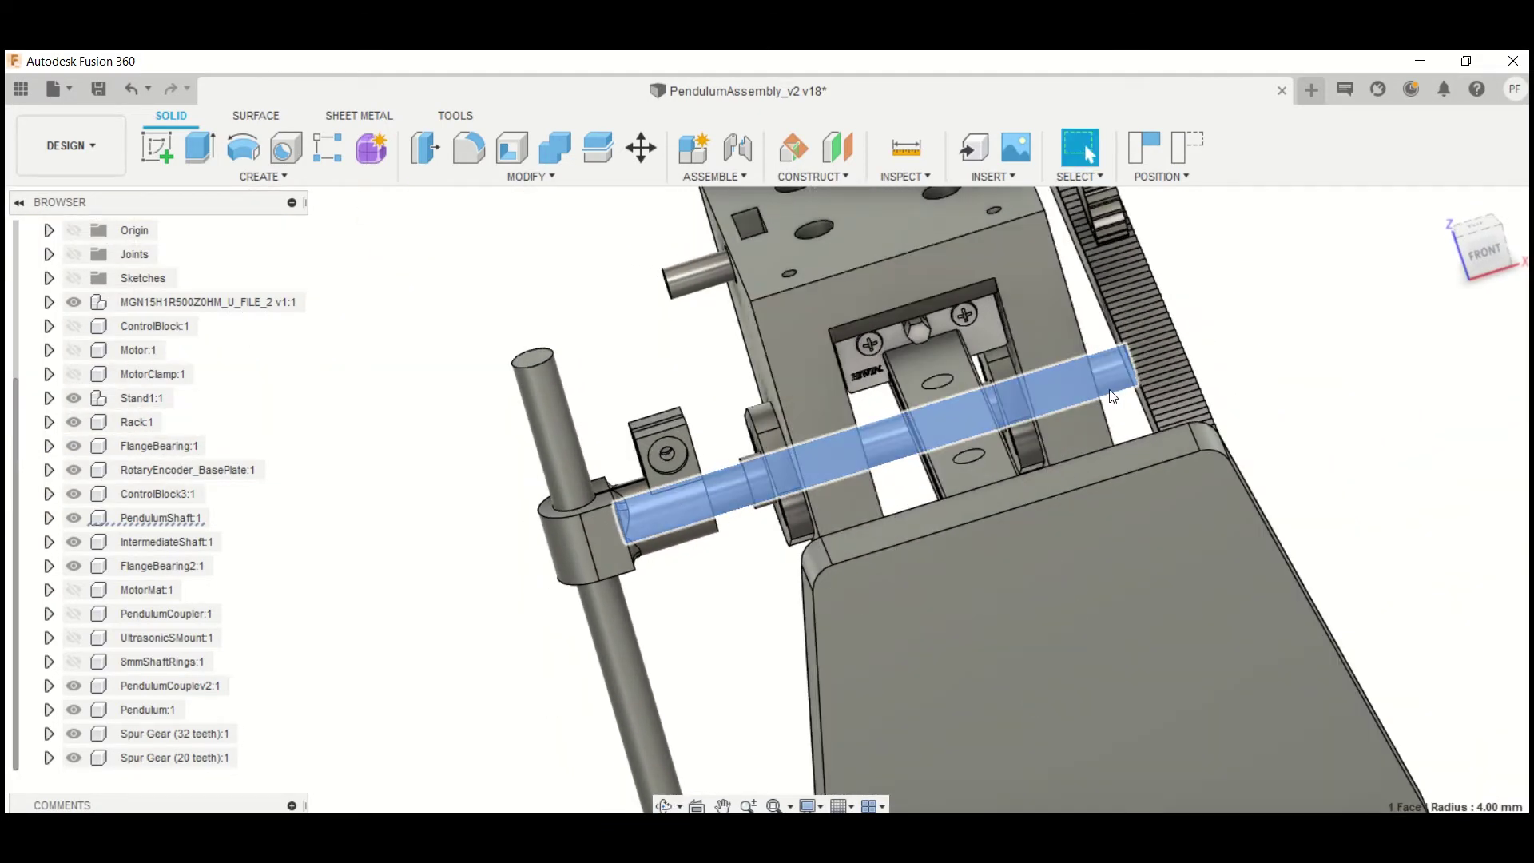
Step: Inspect the two flange bearings supporting the pendulum shaft and the pendulum rod attached to the shaft's end
{"action": "middle_click_drag", "start_coordinate": [702, 505], "coordinate": [847, 519], "text": "shift"}
{"action": "left_click", "coordinate": [770, 521]}
{"action": "left_click", "coordinate": [948, 493]}
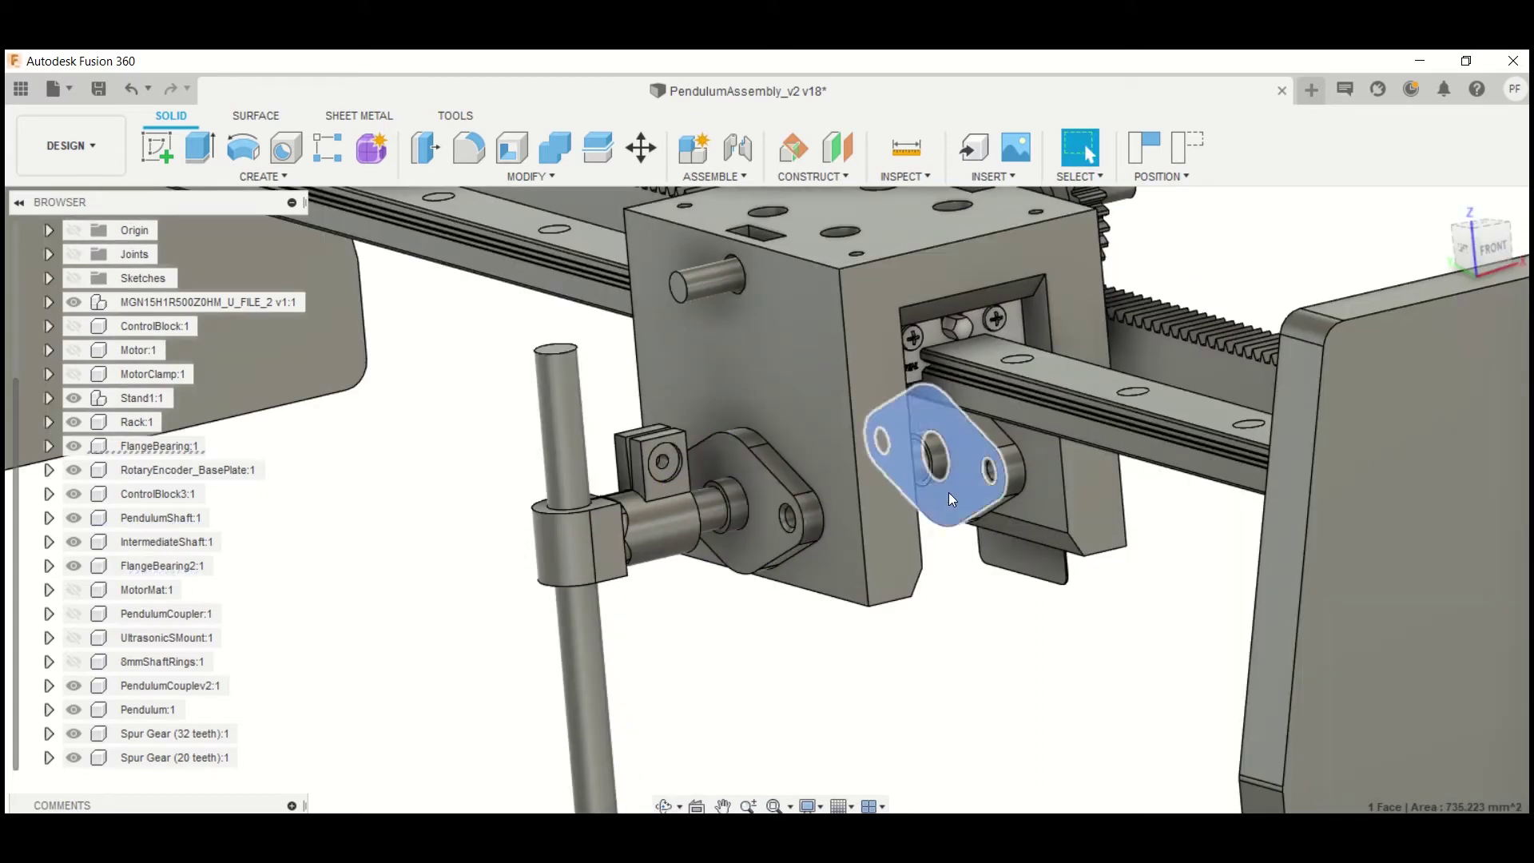
{"action": "left_click", "coordinate": [760, 509]}
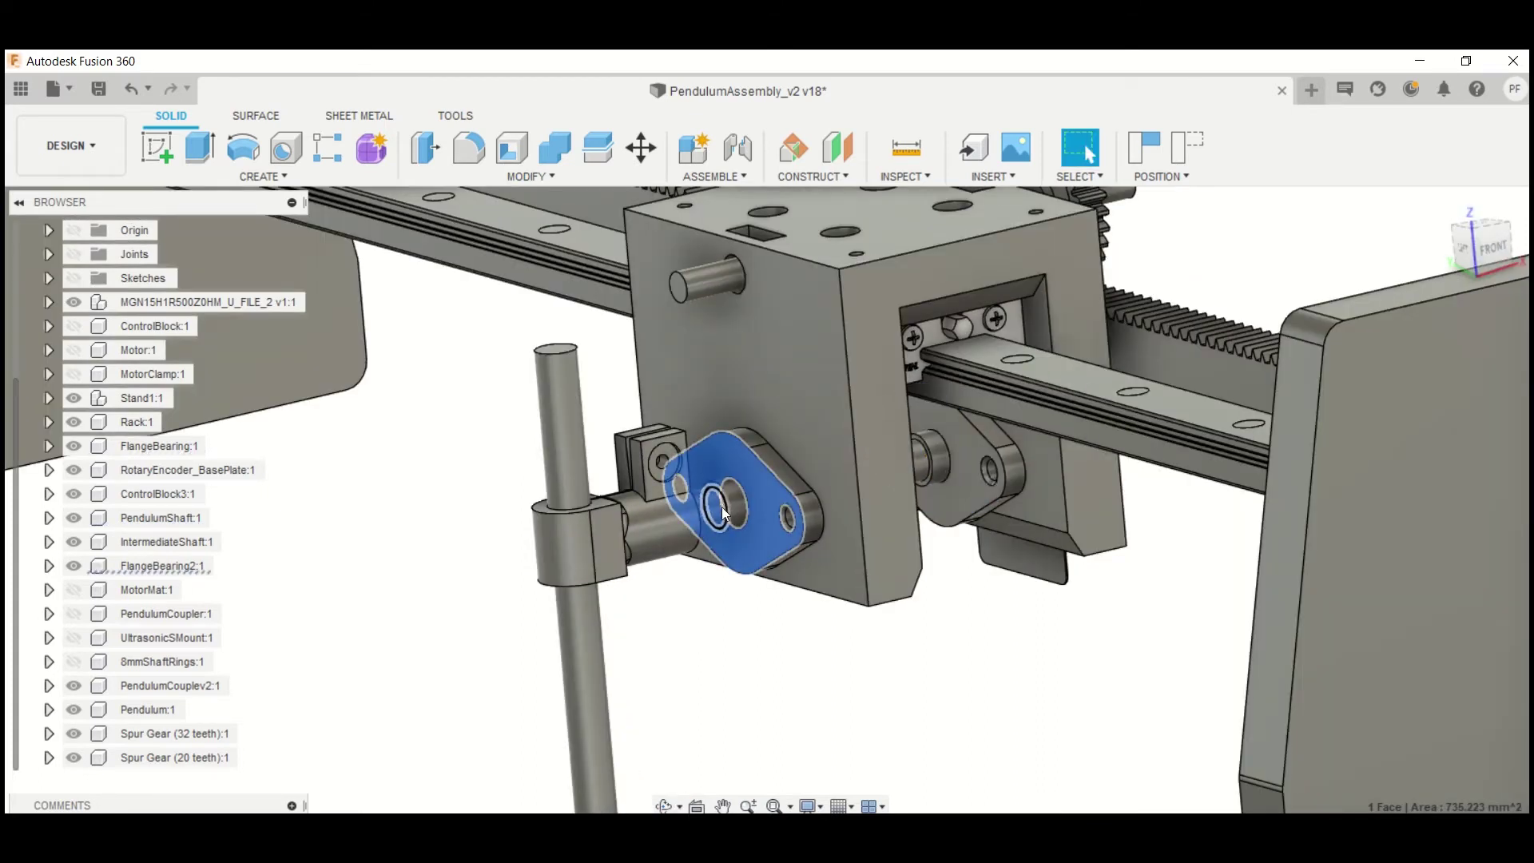
{"action": "left_click", "coordinate": [718, 518]}
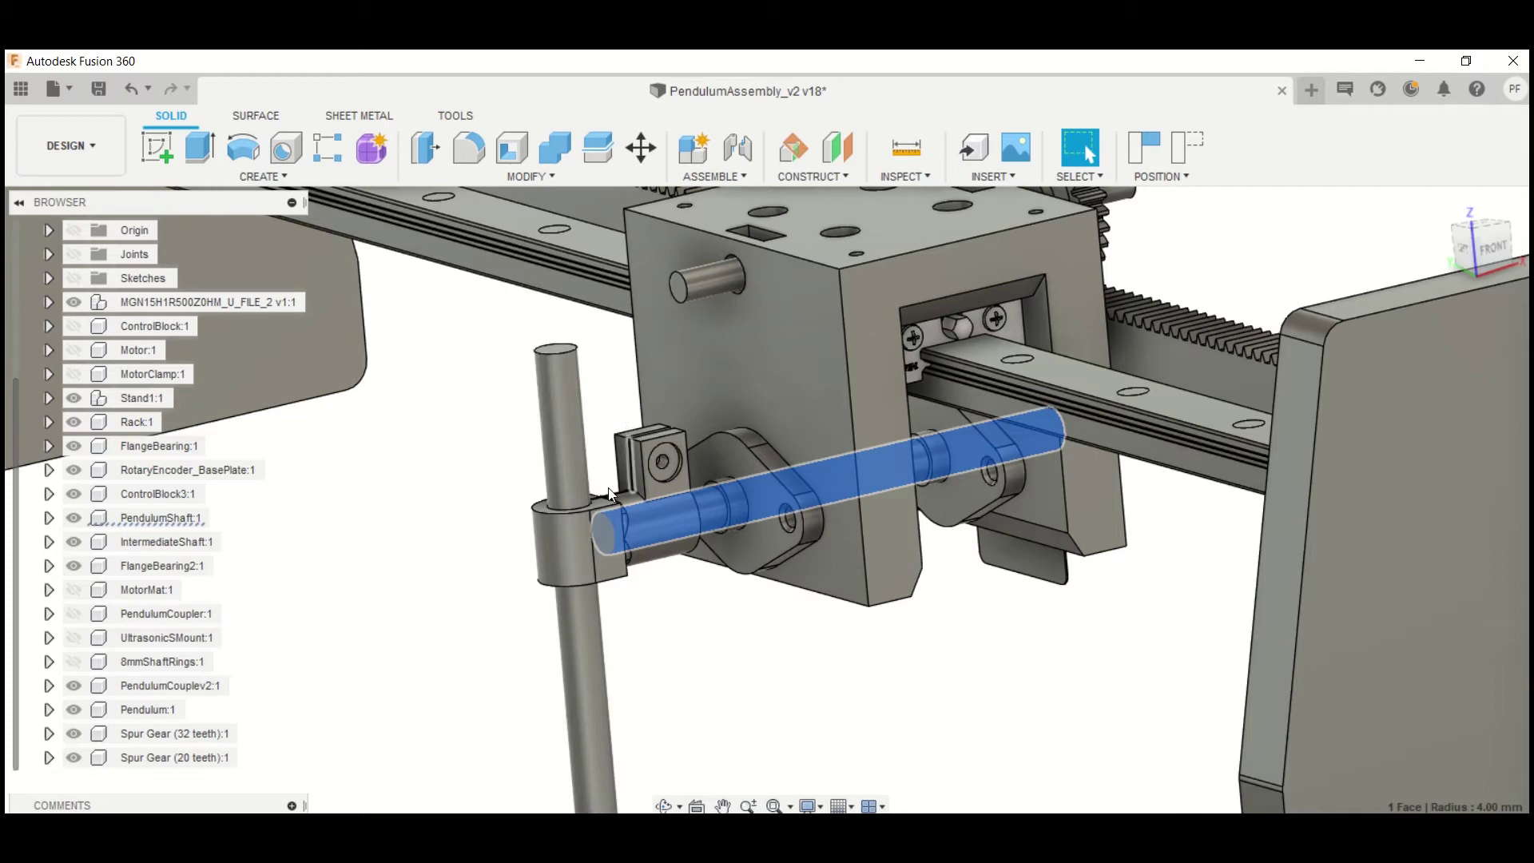
{"action": "left_click", "coordinate": [559, 445]}
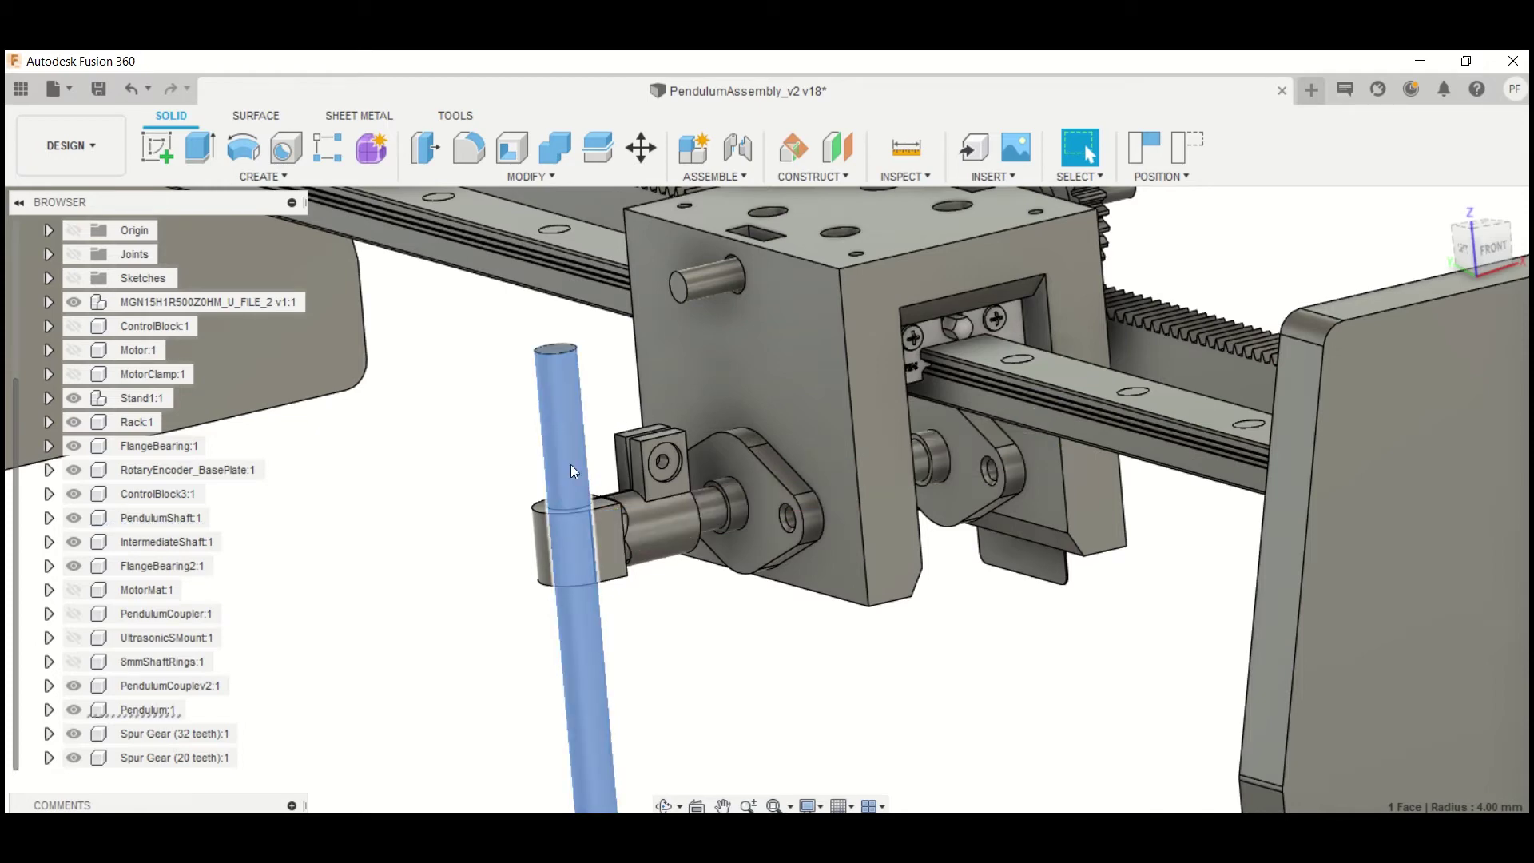
{"action": "mouse_move", "coordinate": [691, 616]}
{"action": "middle_mouse_down", "text": "shift"}
{"action": "mouse_move", "coordinate": [674, 581]}
{"action": "mouse_move", "coordinate": [683, 592]}
{"action": "middle_mouse_up", "text": "shift"}
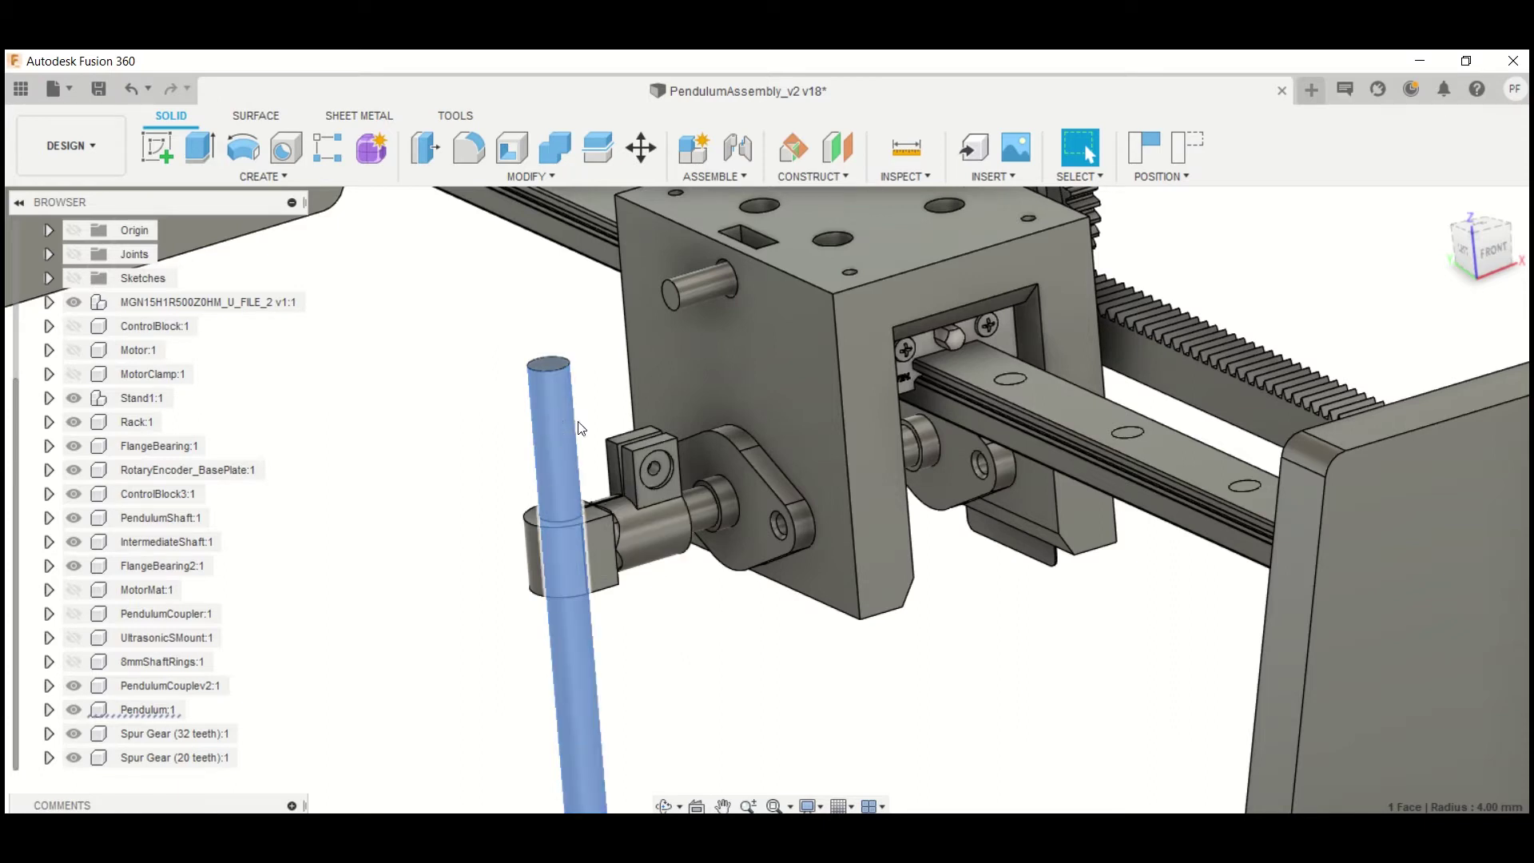
Step: Inspect the pendulum shaft and the faces of the two flange bearings that carry it in the control block
{"action": "left_click", "coordinate": [698, 522]}
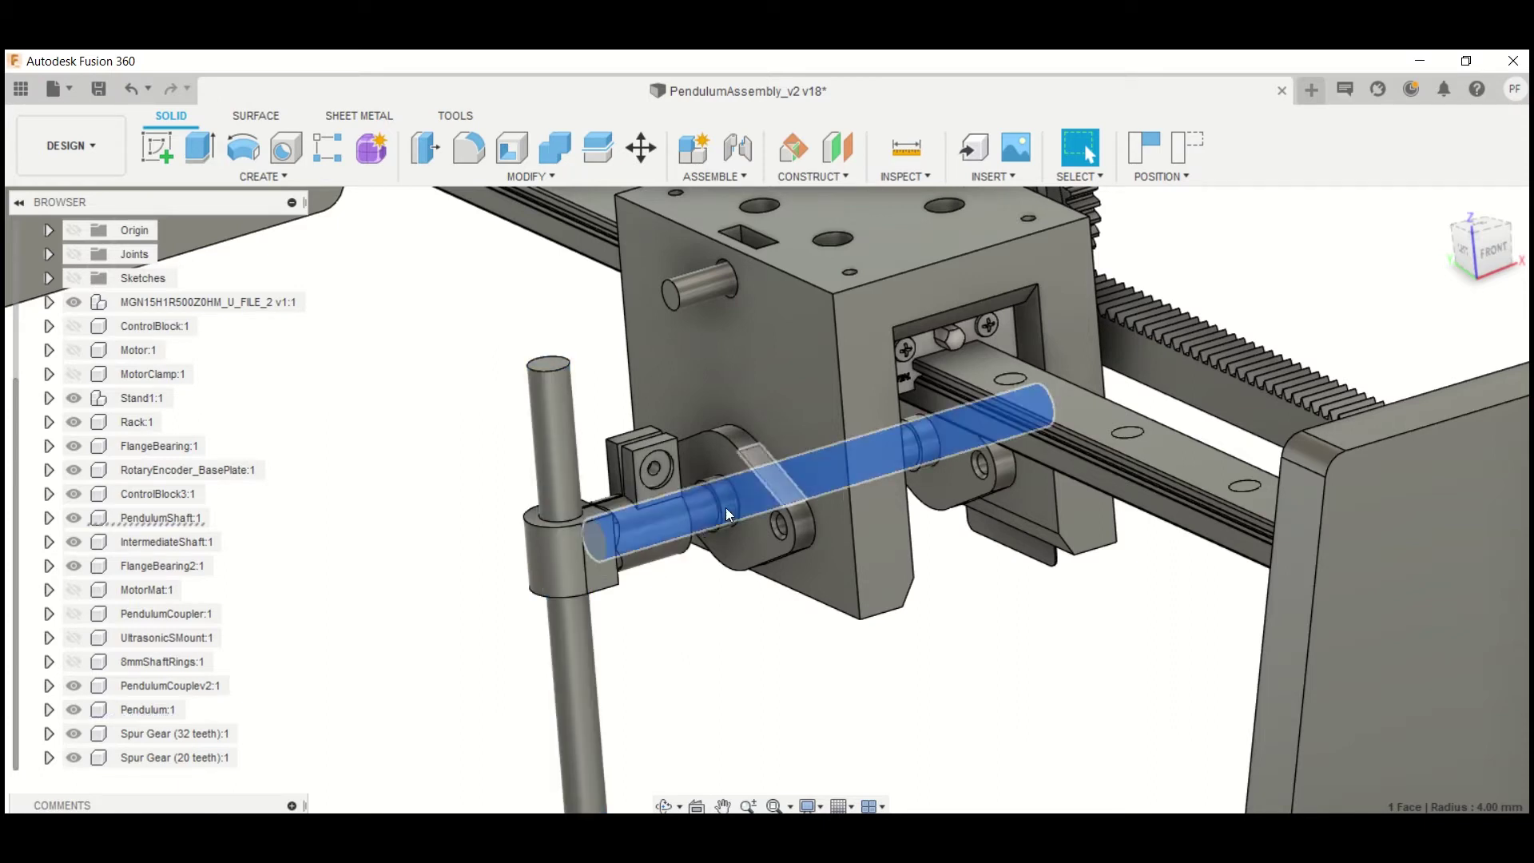
{"action": "left_click", "coordinate": [757, 533]}
{"action": "left_click", "coordinate": [943, 476]}
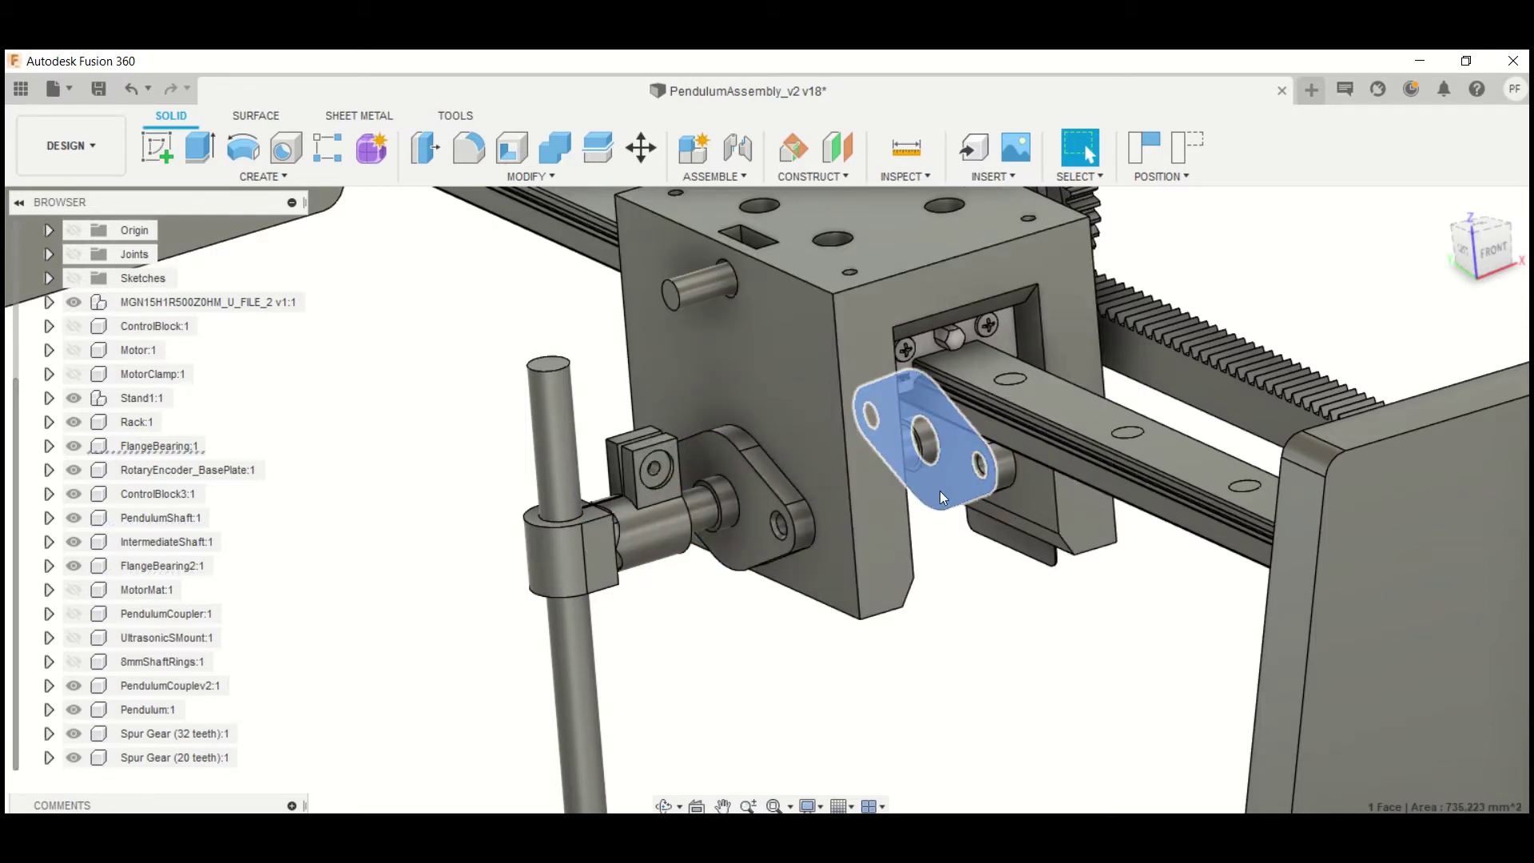
{"action": "middle_click_drag", "start_coordinate": [1005, 521], "coordinate": [793, 494], "text": "shift"}
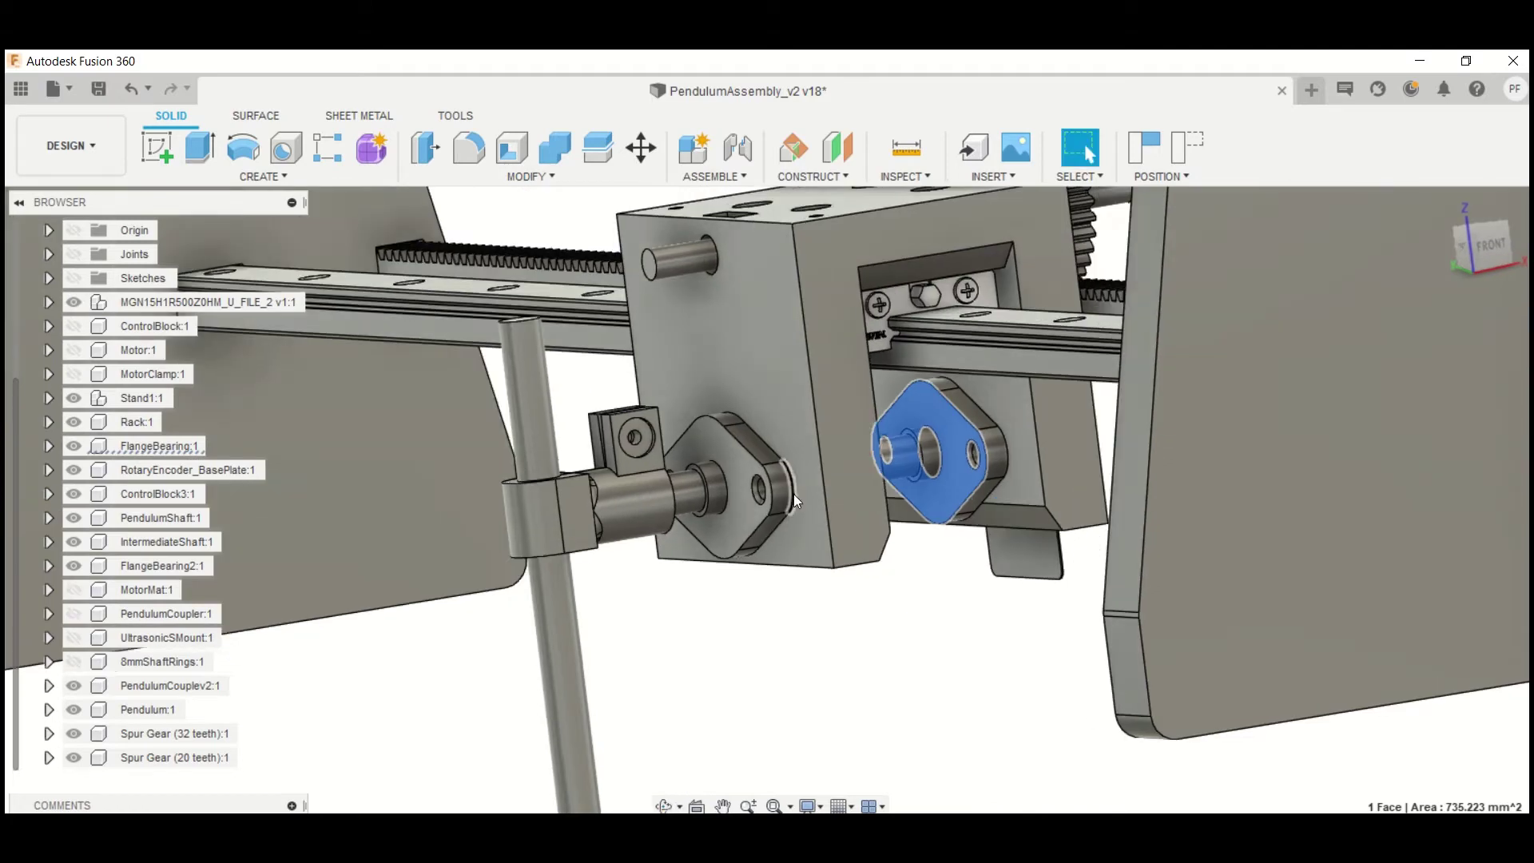
{"action": "left_click", "coordinate": [741, 496]}
{"action": "middle_click_drag", "start_coordinate": [913, 502], "coordinate": [764, 516], "text": "shift"}
Step: Examine the flange bearings' mounting holes and the matching screw holes in the control block's walls
{"action": "left_click", "coordinate": [711, 636]}
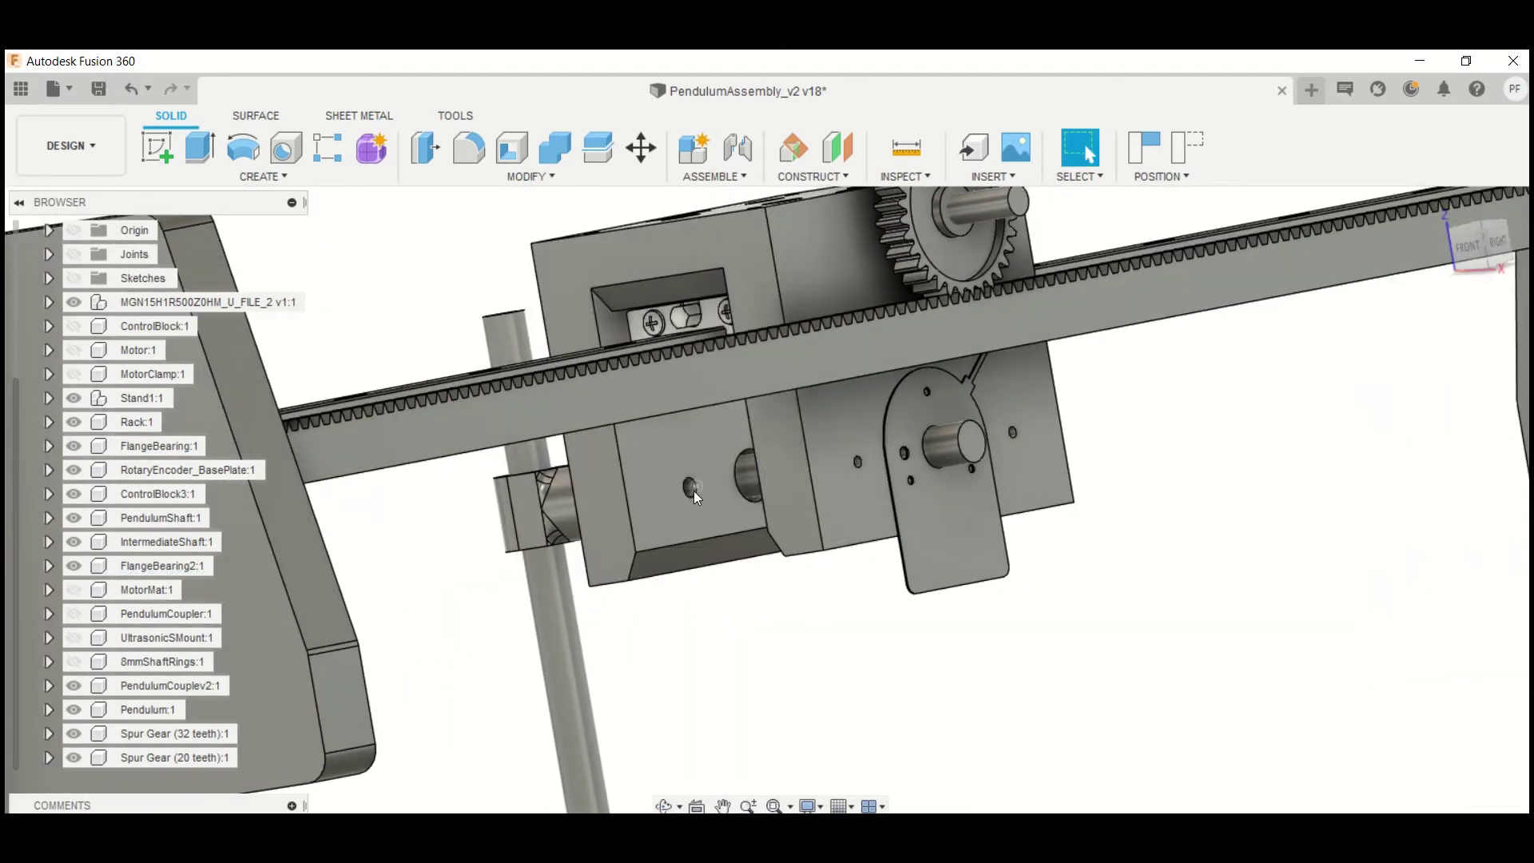
{"action": "scroll", "coordinate": [693, 491], "scroll_direction": "up", "scroll_amount": 5}
{"action": "left_click", "coordinate": [660, 498]}
{"action": "middle_click_drag", "start_coordinate": [660, 499], "coordinate": [724, 509], "text": "shift"}
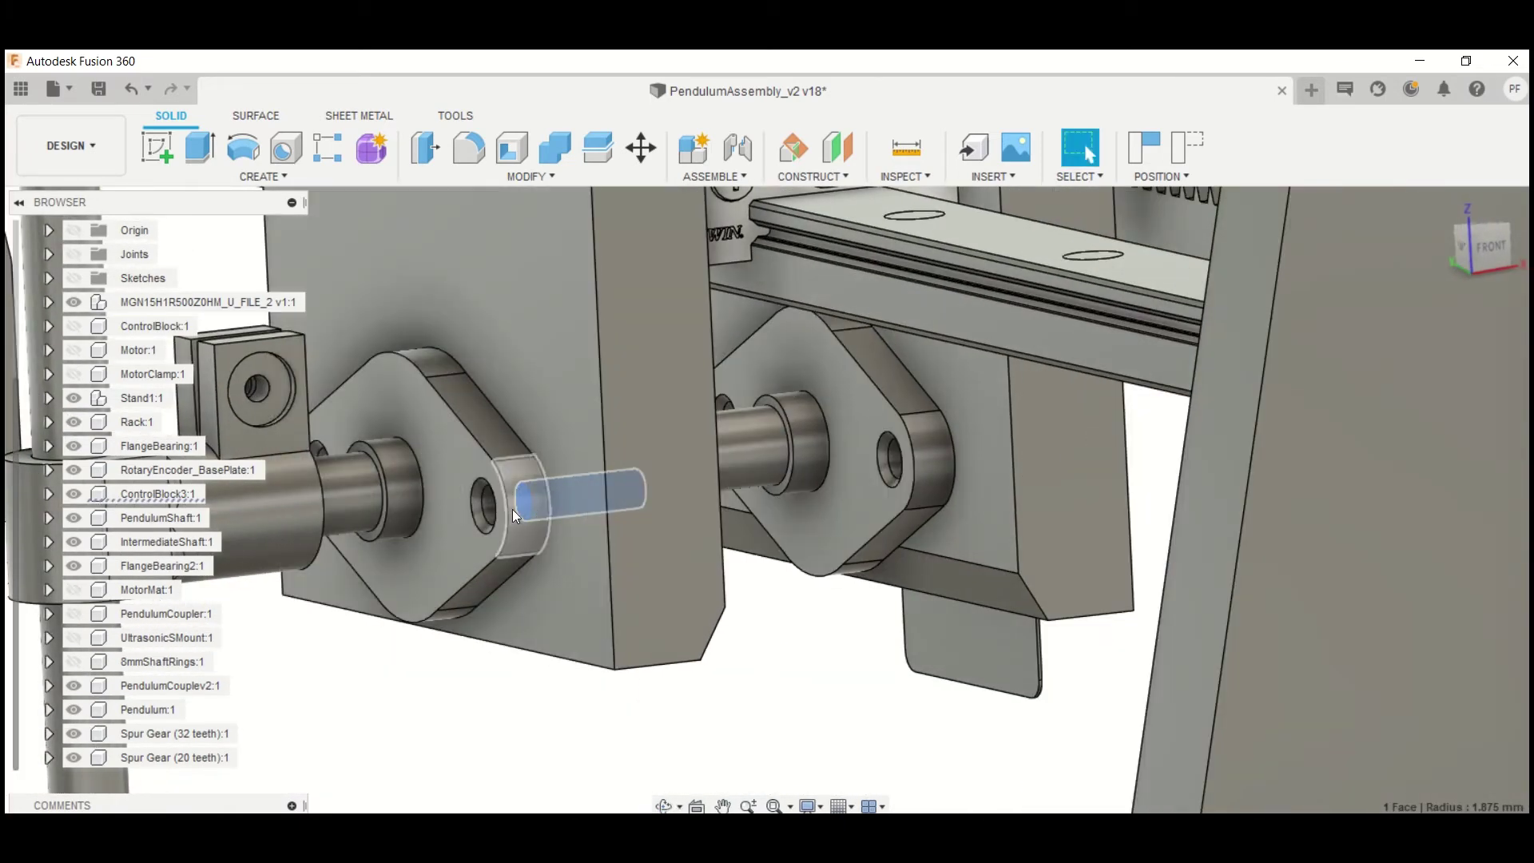
{"action": "middle_click_drag", "start_coordinate": [621, 497], "coordinate": [713, 500], "text": "shift"}
{"action": "left_click", "coordinate": [735, 414]}
{"action": "left_click", "coordinate": [746, 419]}
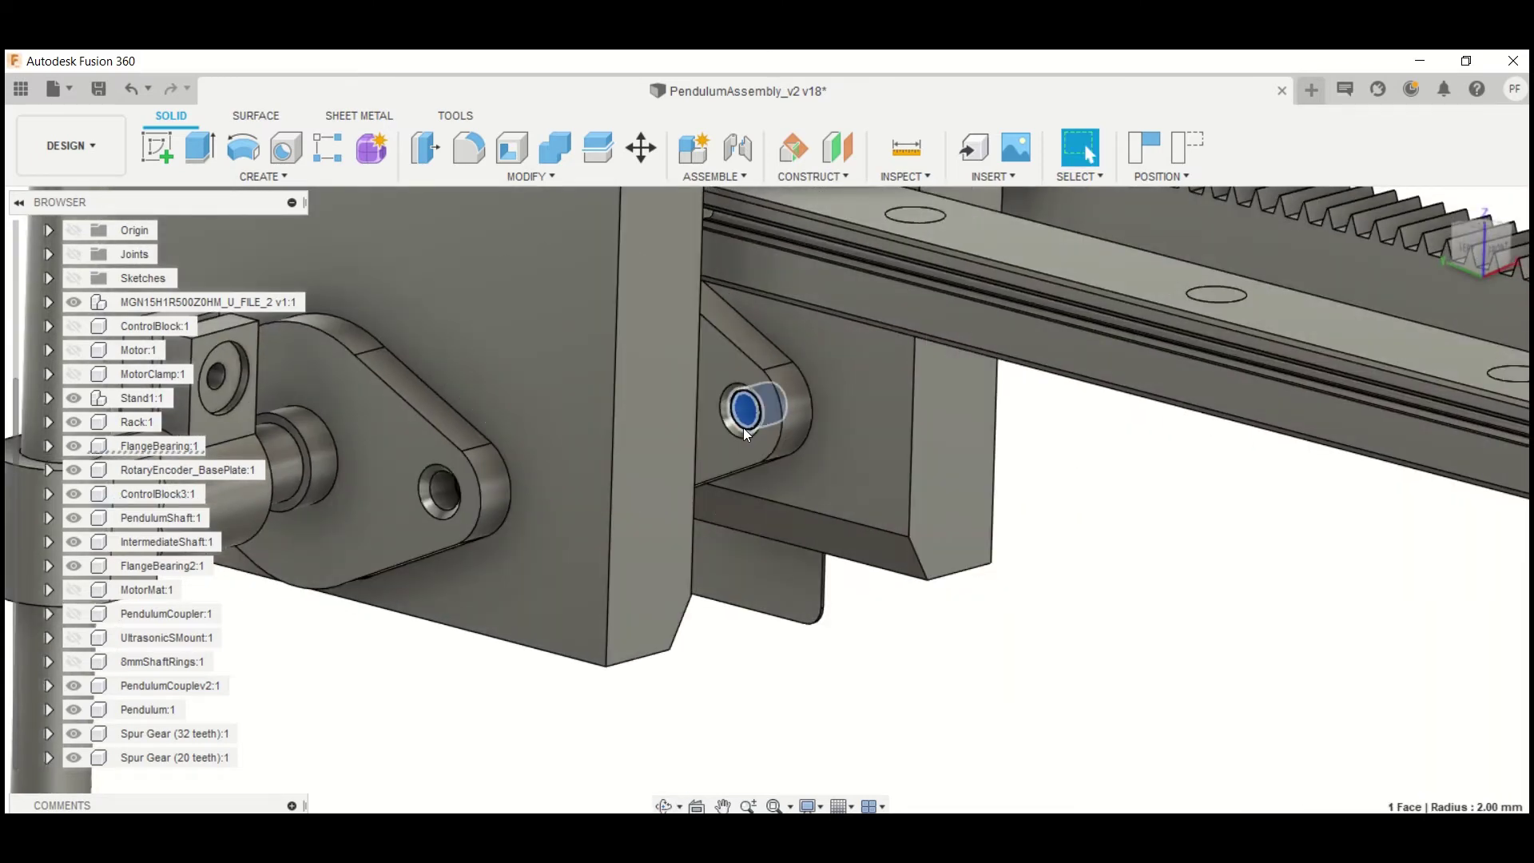
Step: Compare how the two flange bearings are seated against the control block's walls along the pendulum shaft
{"action": "scroll", "coordinate": [743, 428], "scroll_direction": "down", "scroll_amount": 3}
{"action": "middle_click_drag", "start_coordinate": [592, 486], "coordinate": [636, 516], "text": "shift"}
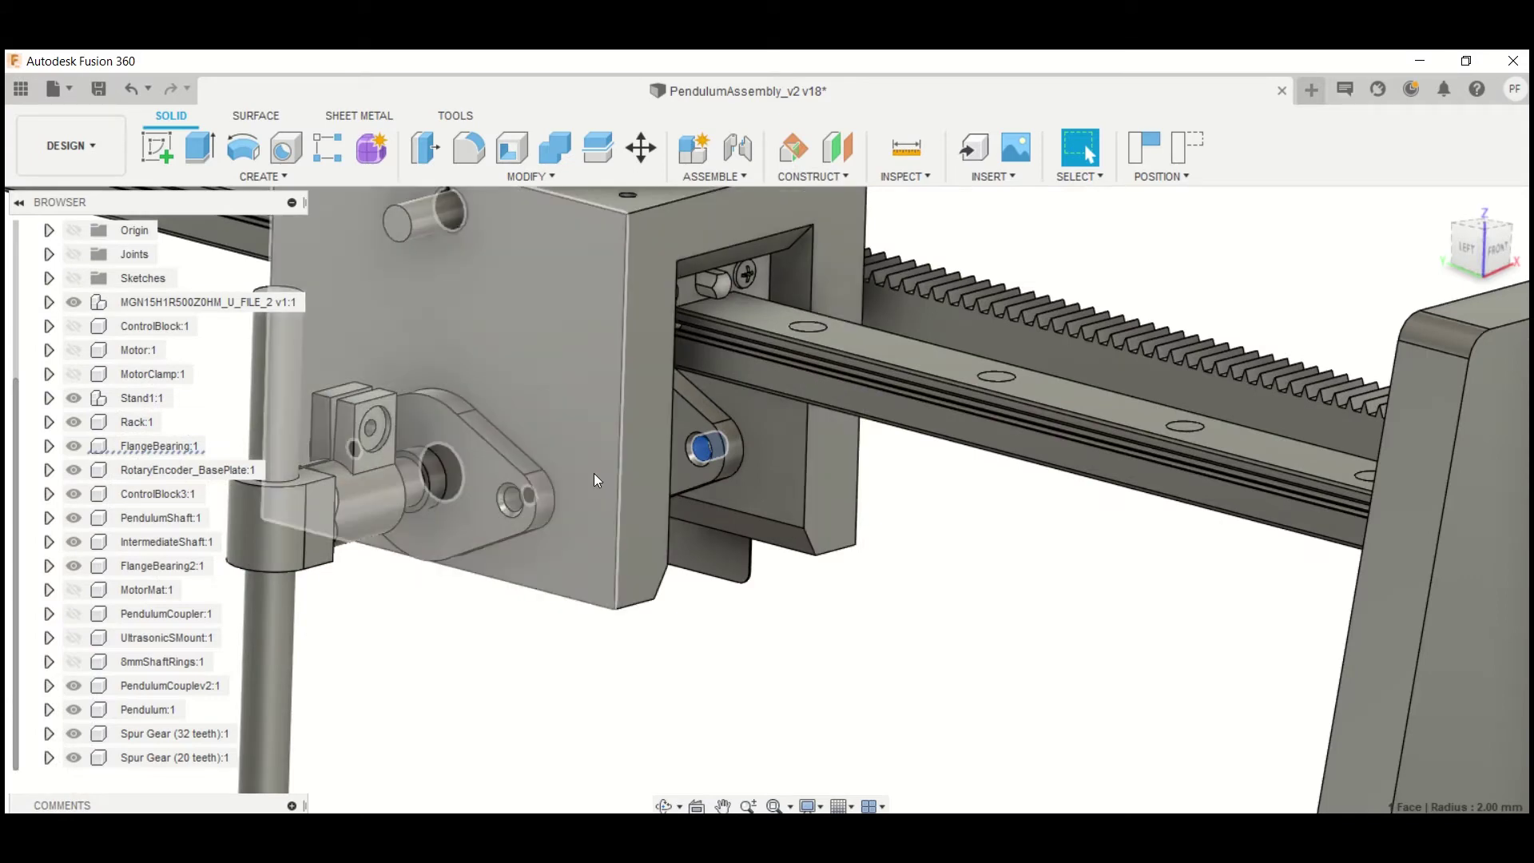
{"action": "middle_click_drag", "start_coordinate": [698, 443], "coordinate": [653, 428], "text": "shift"}
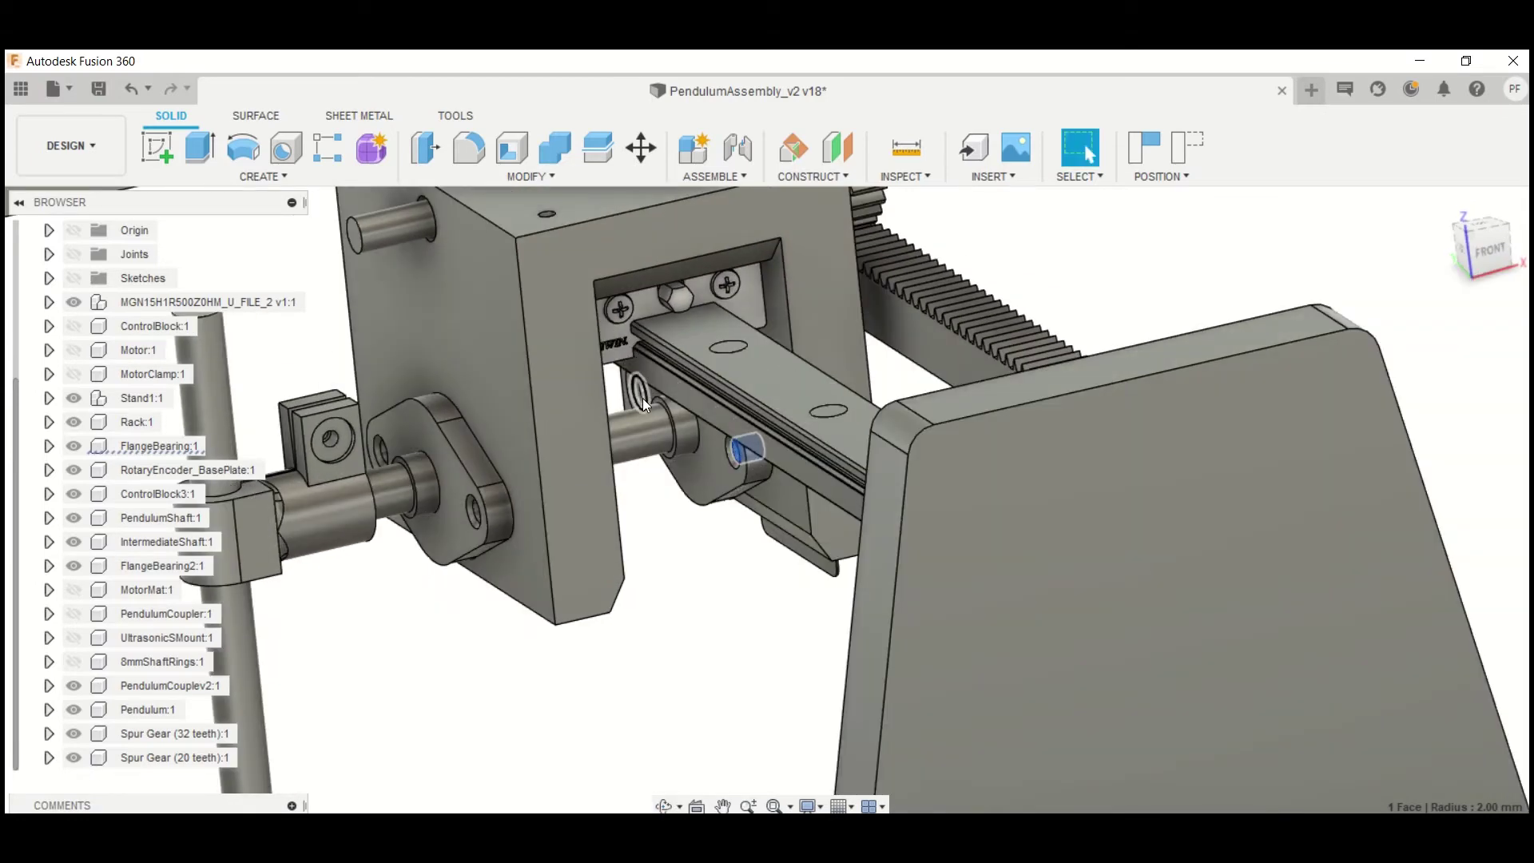
{"action": "left_click", "coordinate": [693, 472]}
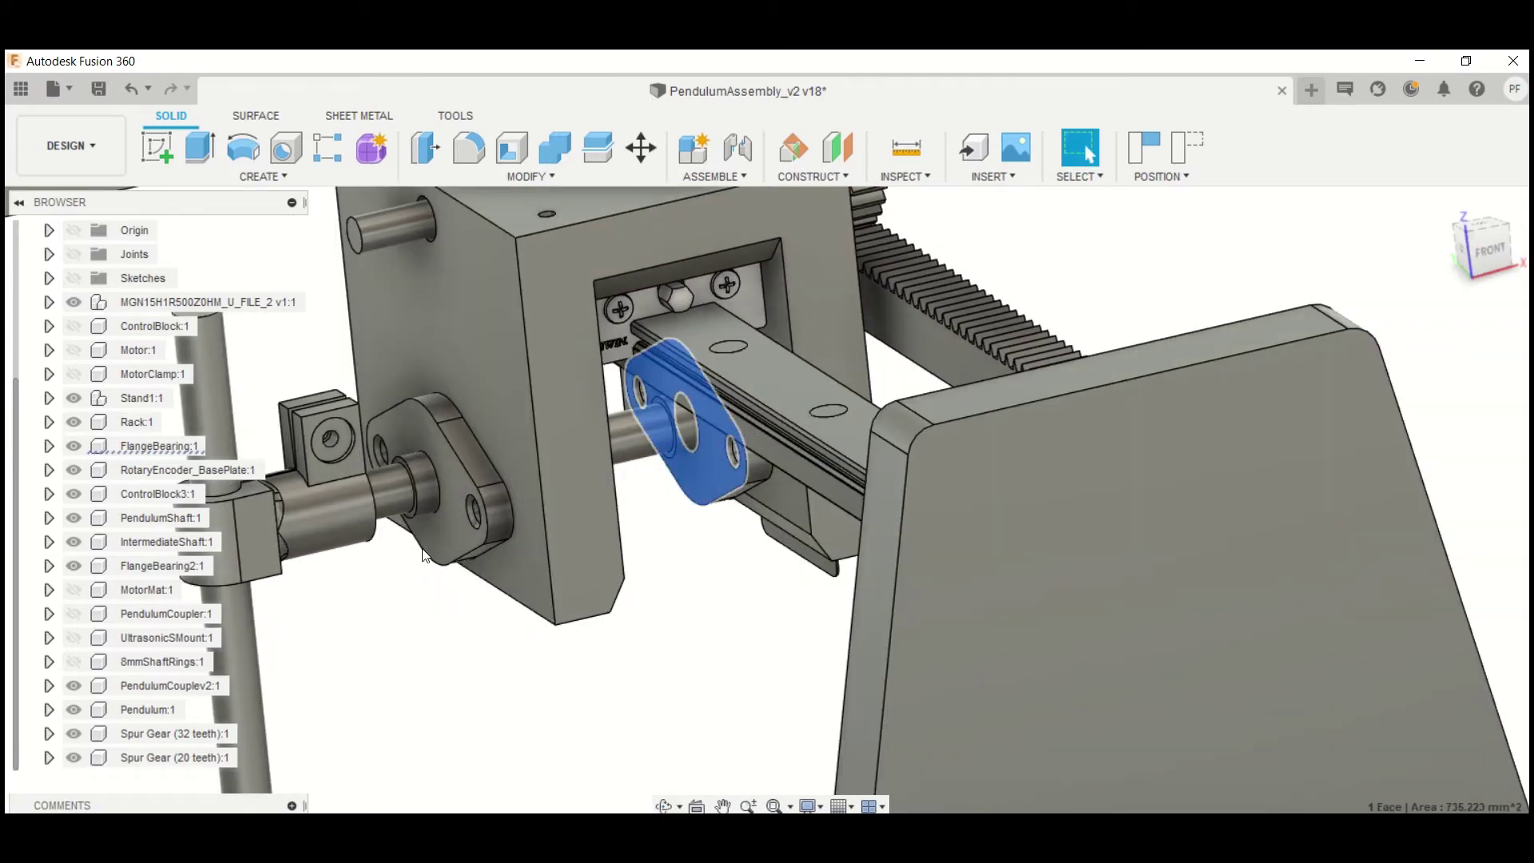
{"action": "left_click", "coordinate": [448, 503]}
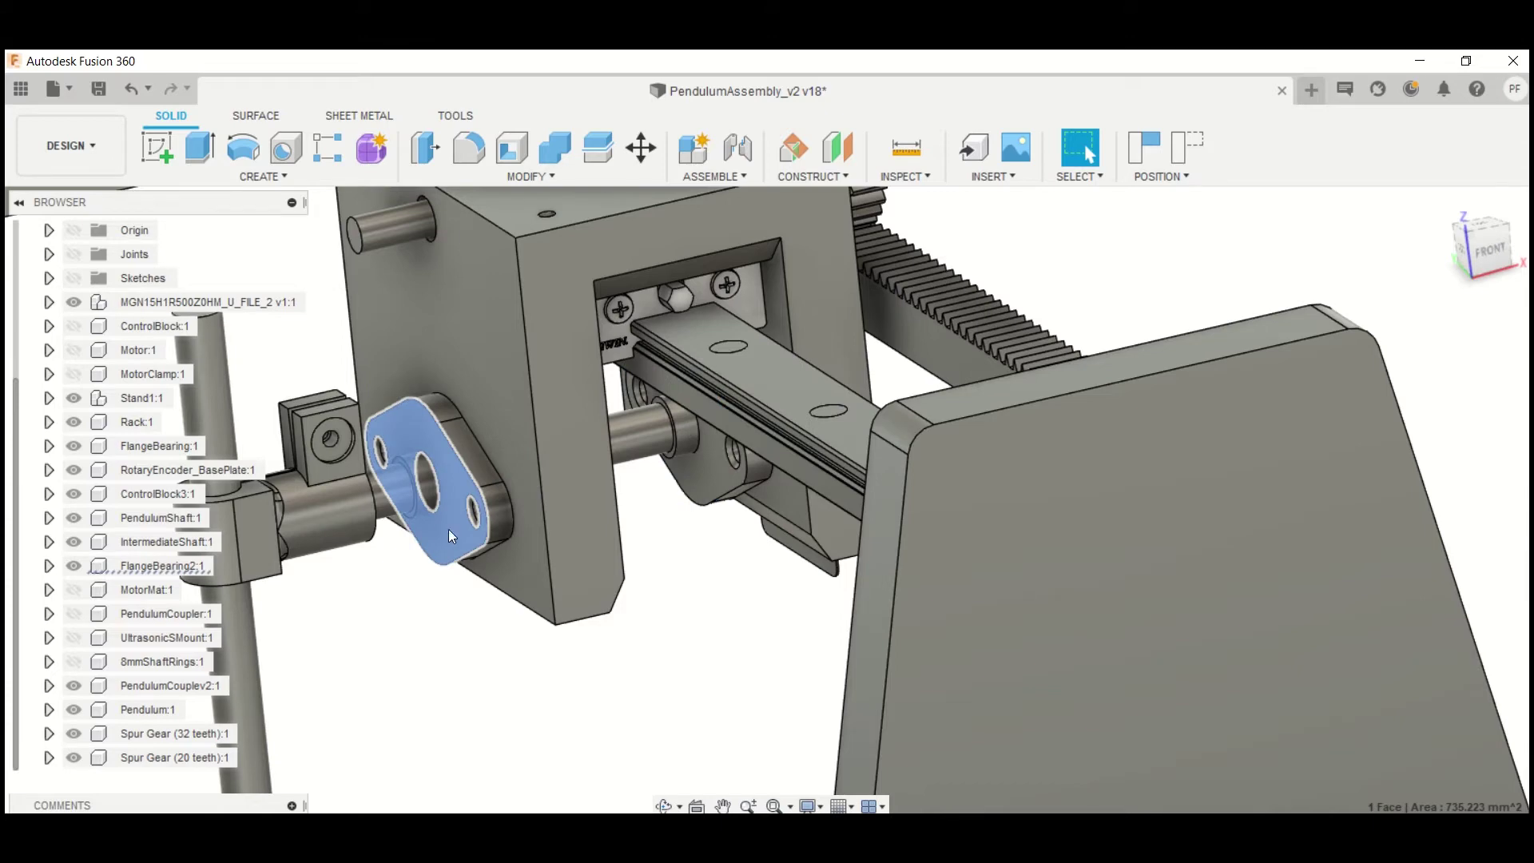
Step: Inspect the rotary encoder base plate around the shaft's end and the control block face it mounts on
{"action": "middle_click_drag", "start_coordinate": [394, 509], "coordinate": [558, 511], "text": "shift"}
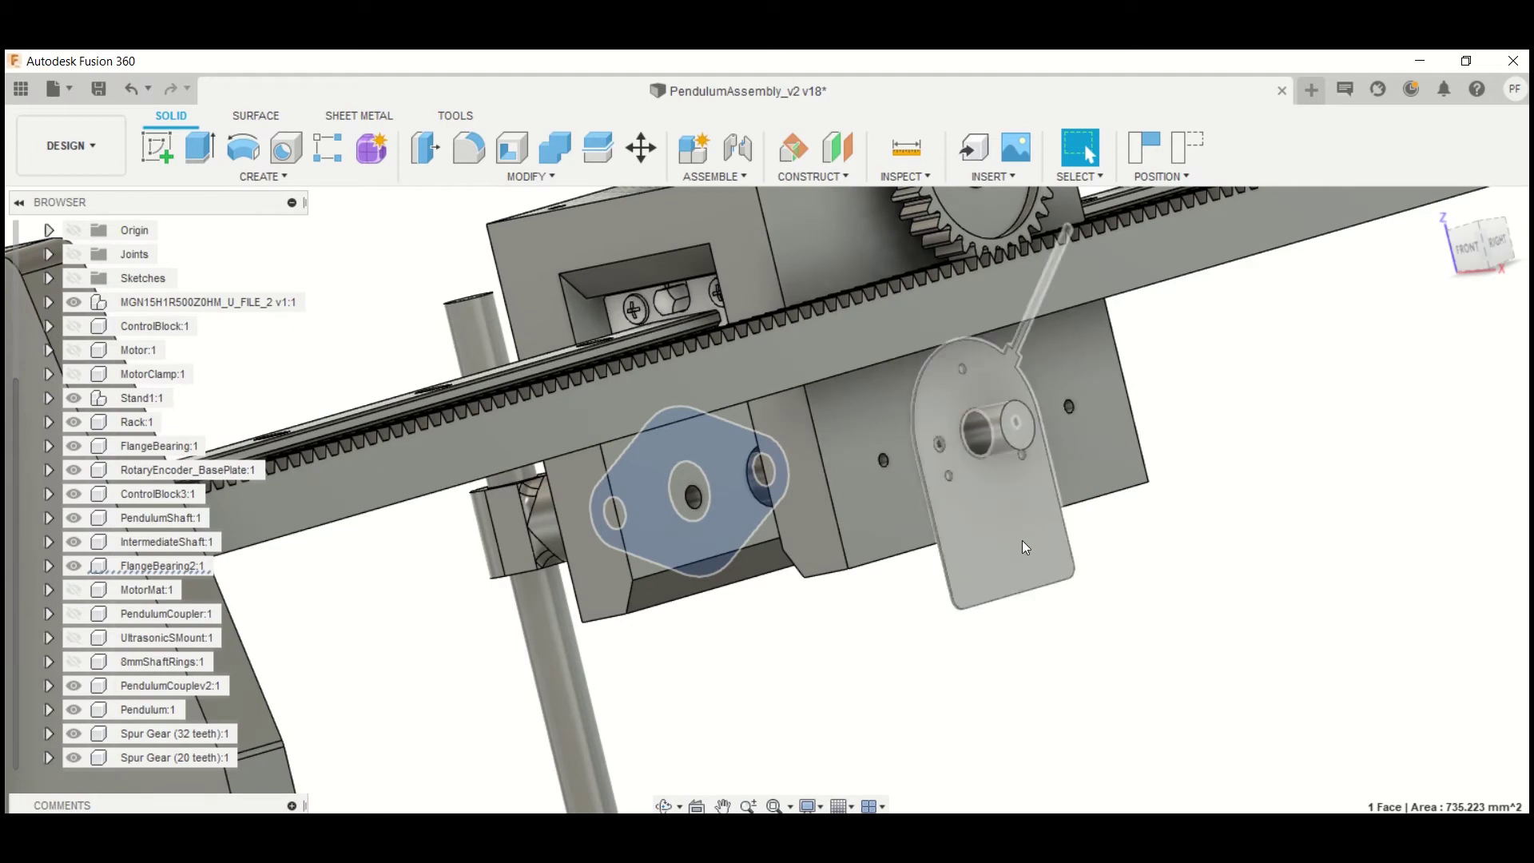
{"action": "middle_click_drag", "start_coordinate": [1024, 546], "coordinate": [1019, 564], "text": "shift"}
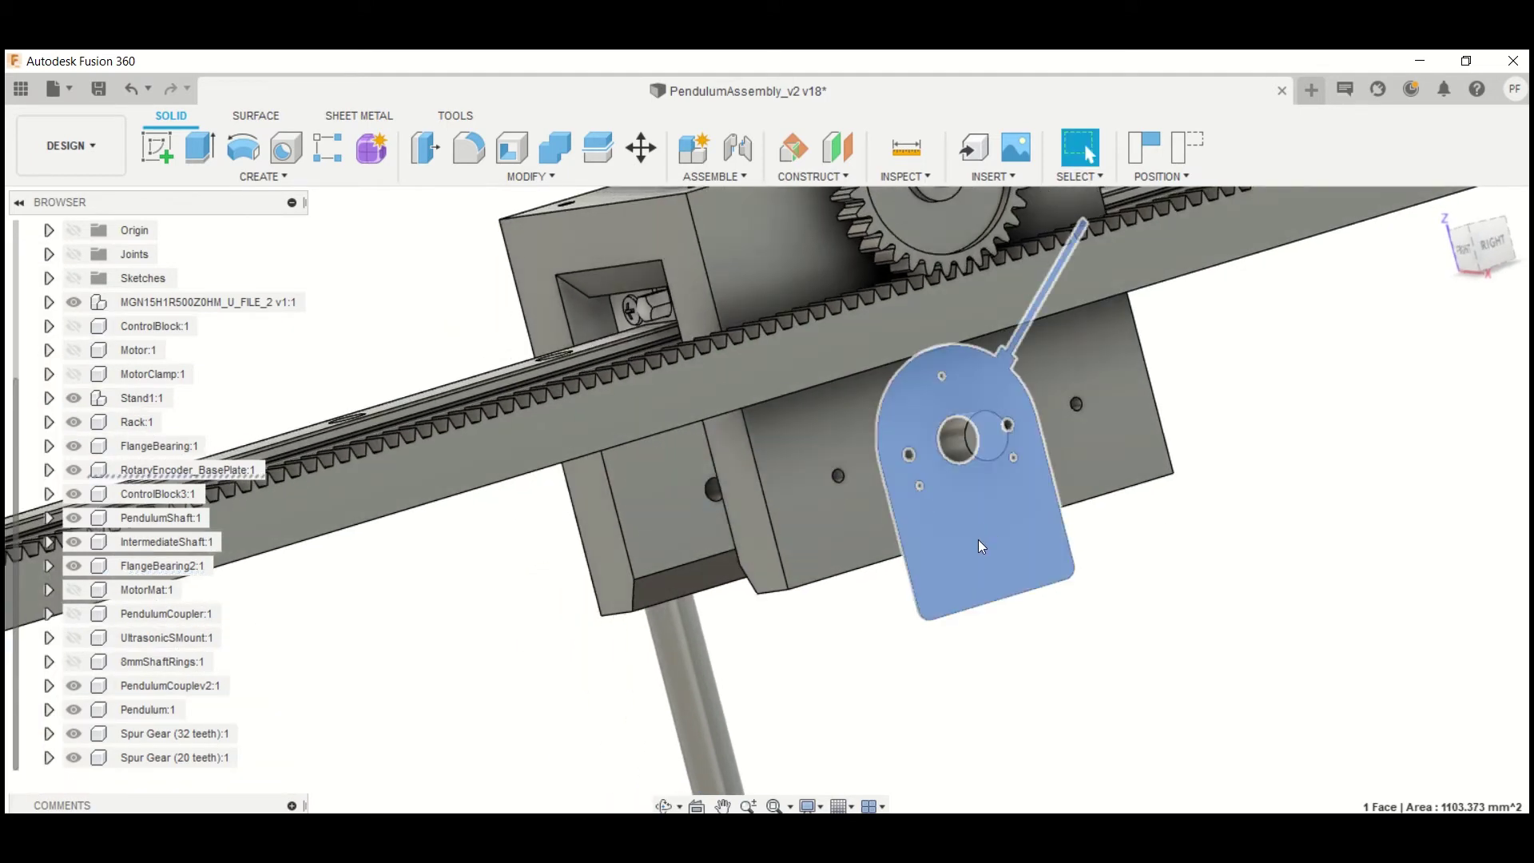
{"action": "middle_click_drag", "start_coordinate": [960, 559], "coordinate": [983, 570], "text": "shift"}
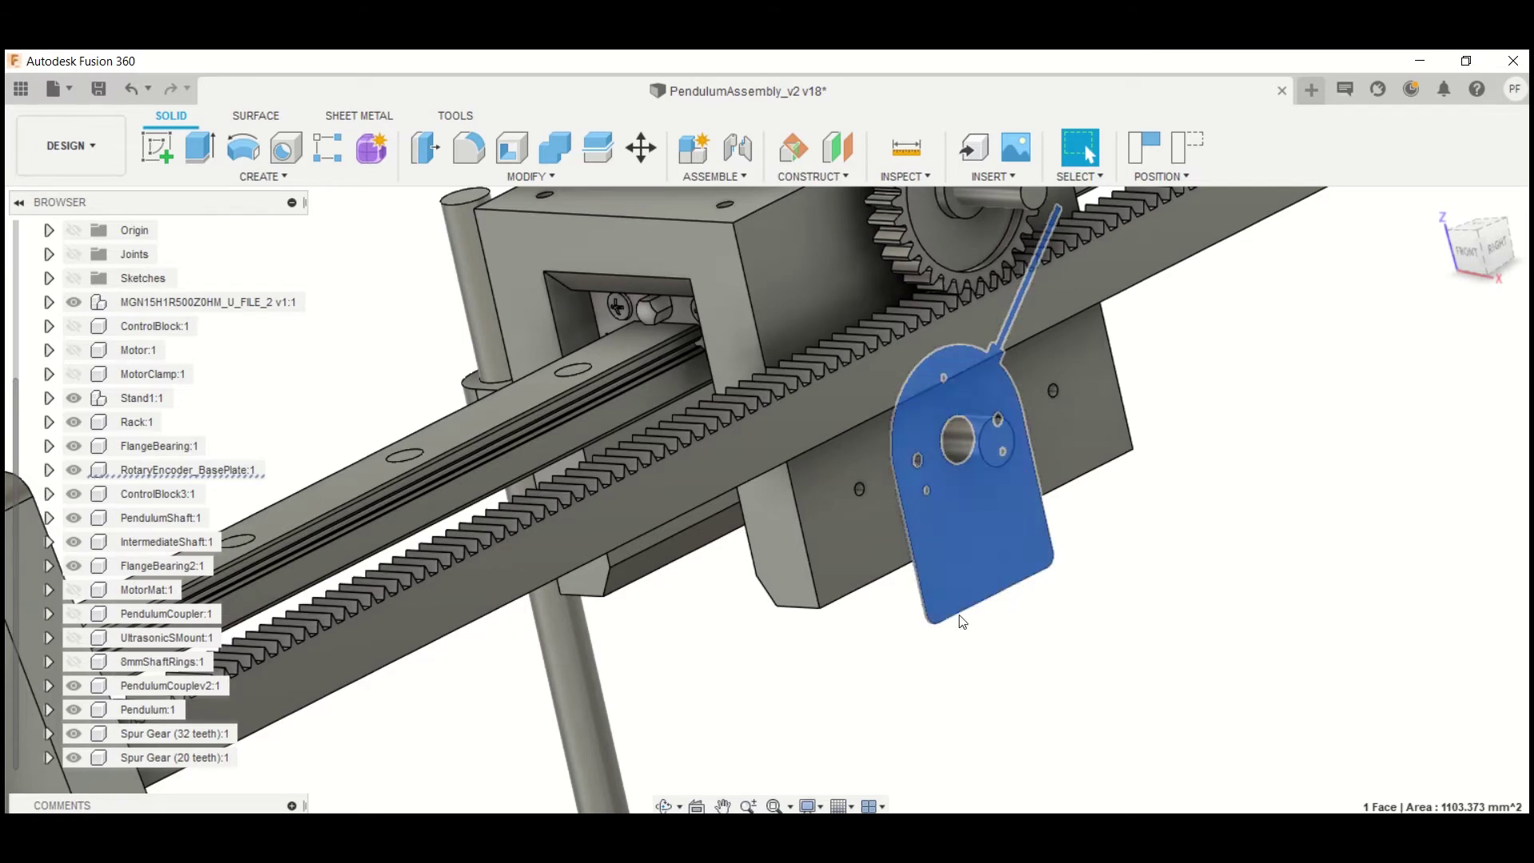
{"action": "middle_click_drag", "start_coordinate": [946, 571], "coordinate": [1040, 609], "text": "shift"}
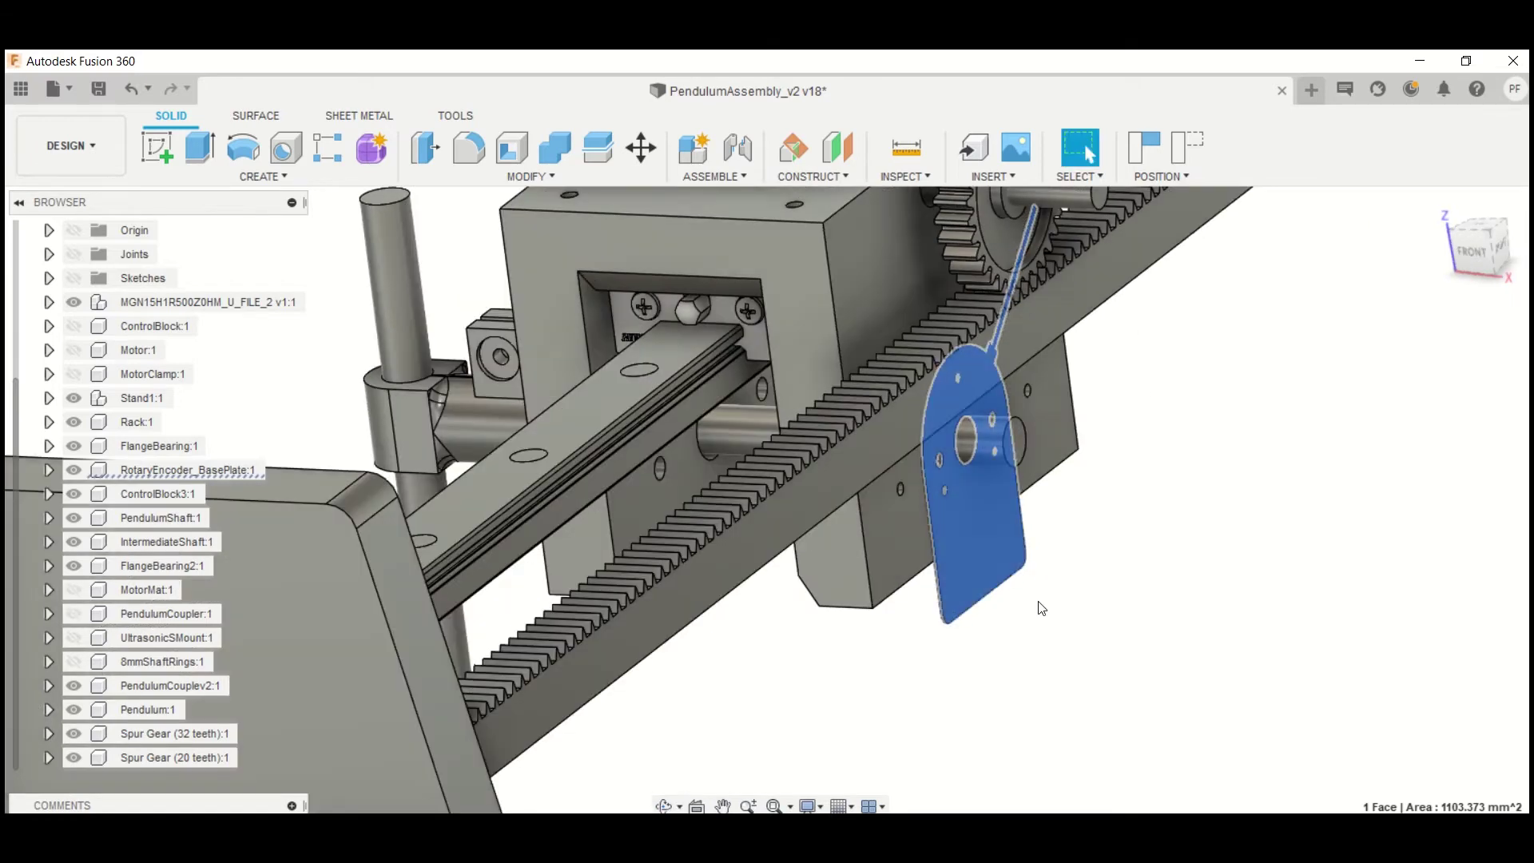
{"action": "left_click", "coordinate": [913, 524]}
Step: Select the whole PendulumCouplev2 component to examine the coupler between the pendulum rod and the pendulum shaft
{"action": "middle_click_drag", "start_coordinate": [937, 476], "coordinate": [860, 487], "text": "shift"}
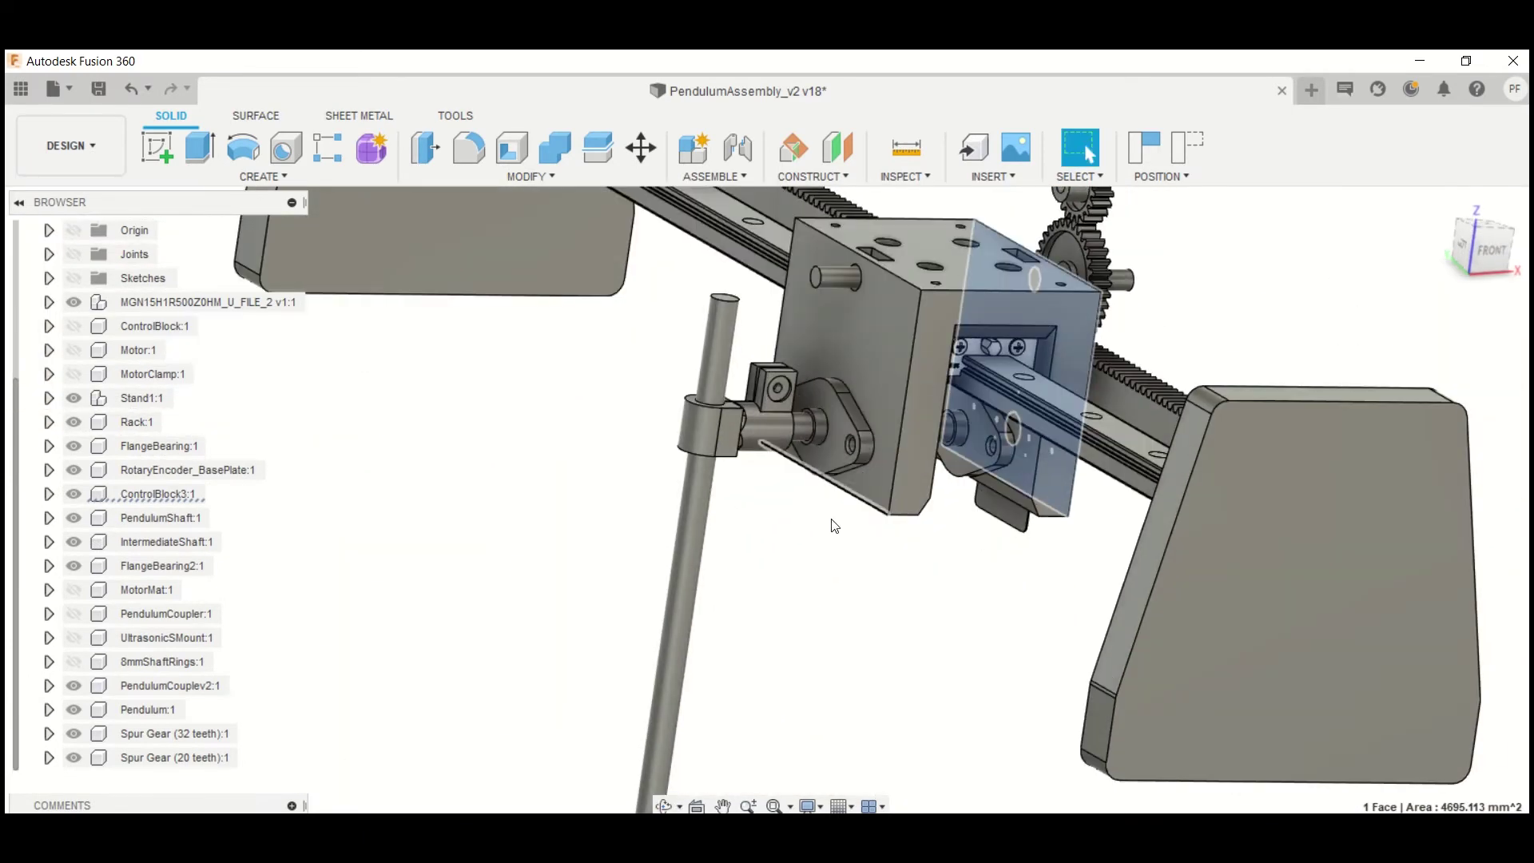
{"action": "scroll", "coordinate": [782, 505], "scroll_direction": "up", "scroll_amount": 5}
{"action": "middle_click_drag", "start_coordinate": [714, 430], "coordinate": [779, 367], "text": "shift"}
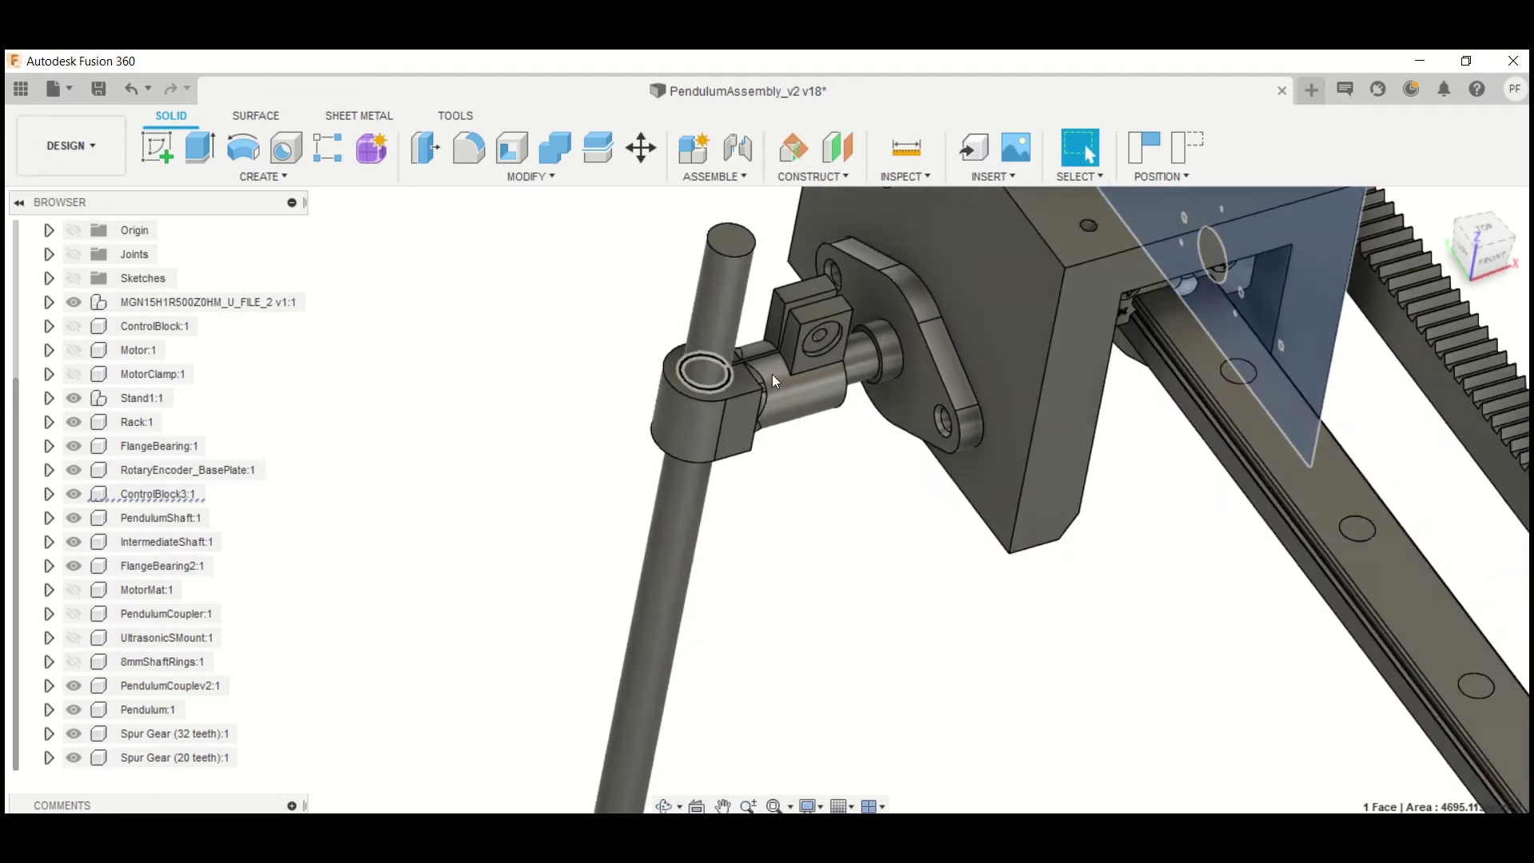
{"action": "left_click", "coordinate": [713, 428]}
{"action": "left_click", "coordinate": [798, 380]}
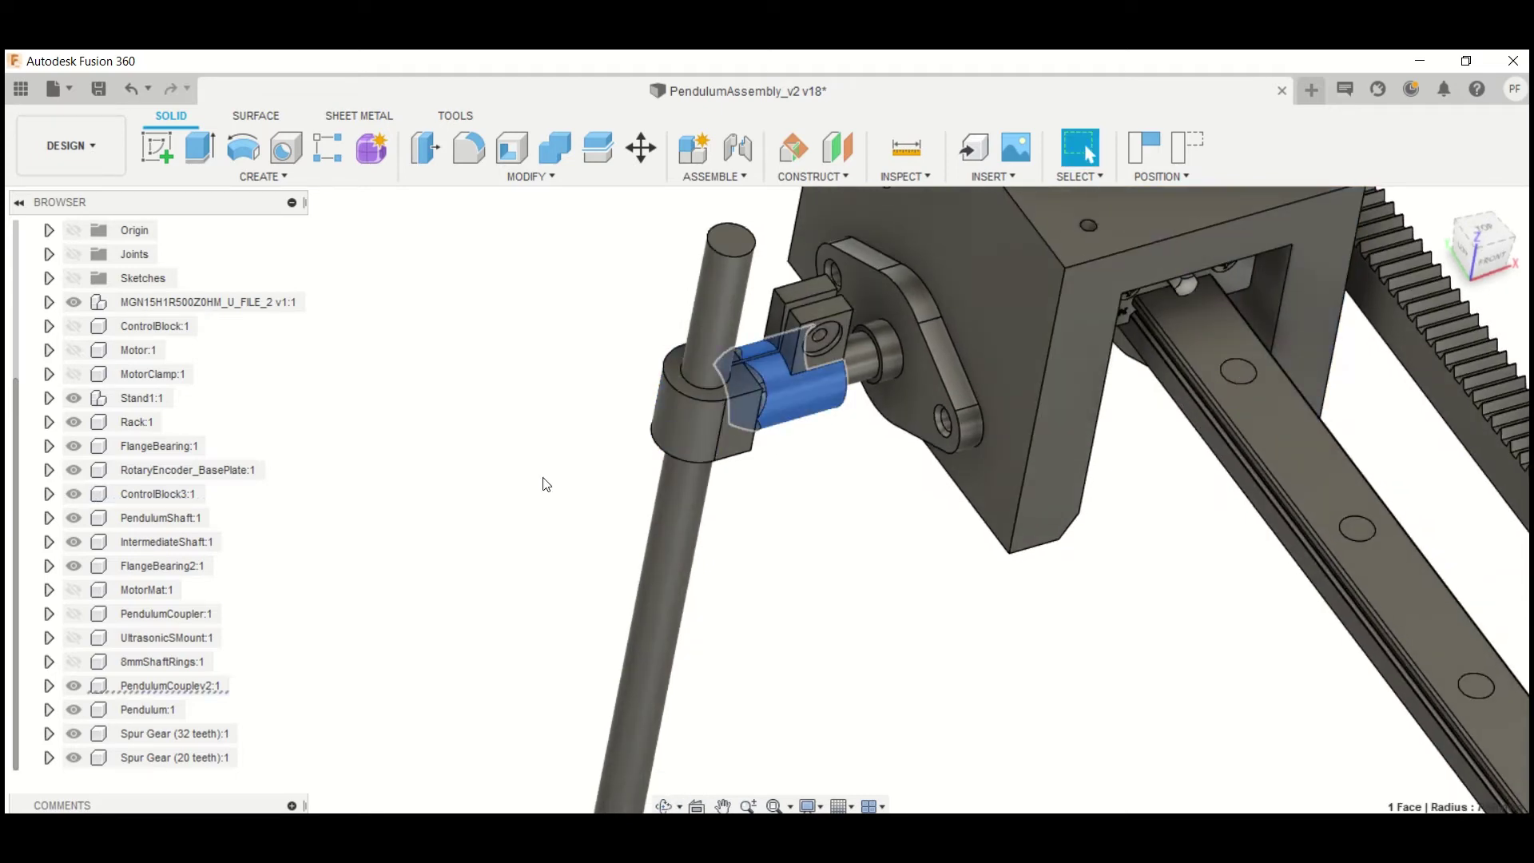
{"action": "left_click", "coordinate": [143, 687]}
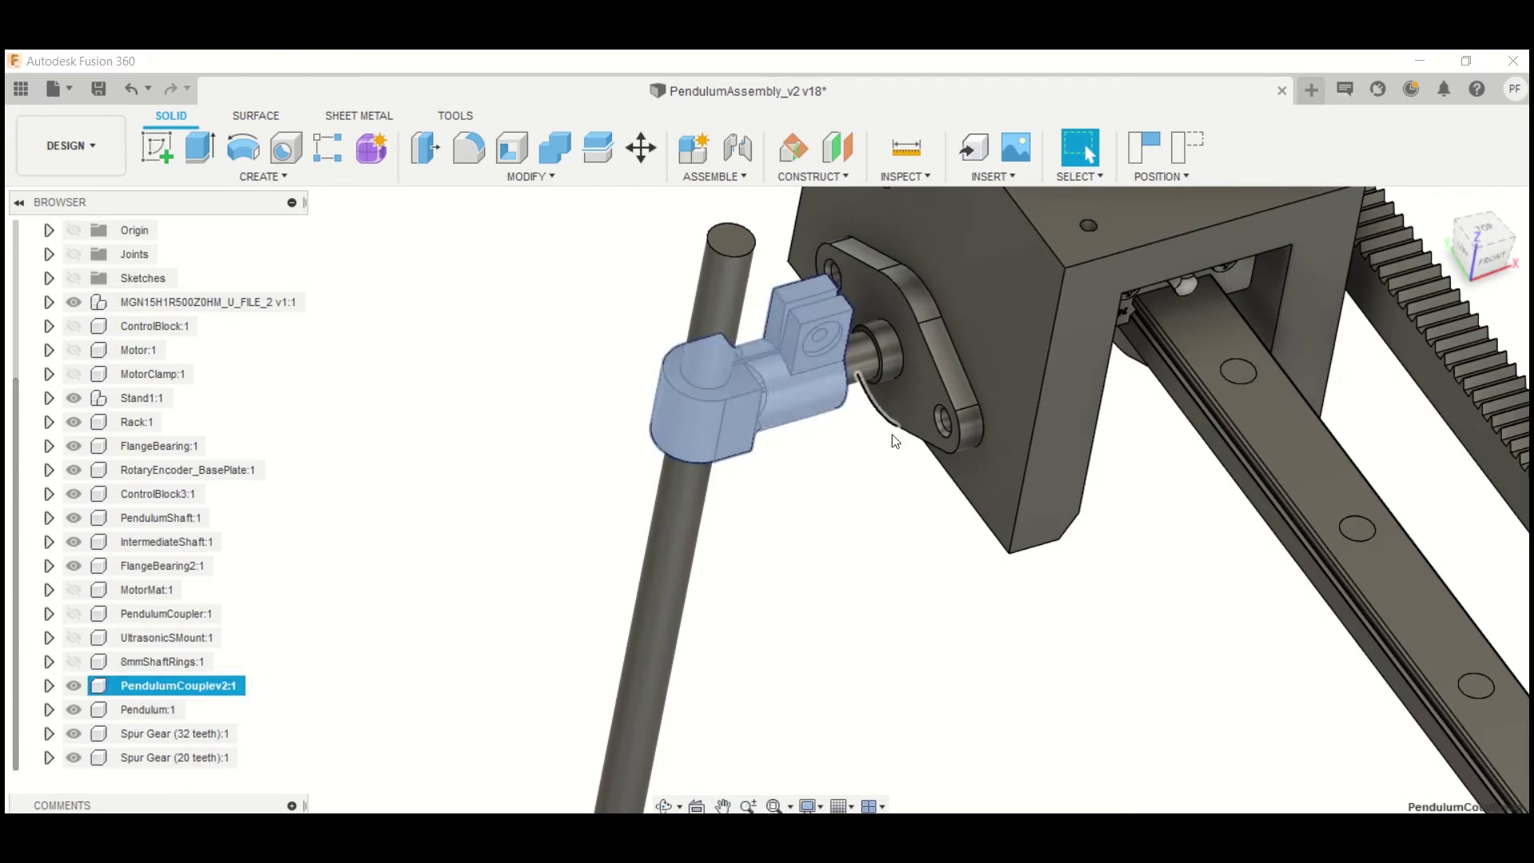
Step: Inspect how the pendulum rod and the pendulum shaft enter the coupler beside its two clamping tabs
{"action": "scroll", "coordinate": [807, 503], "scroll_direction": "up", "scroll_amount": 3}
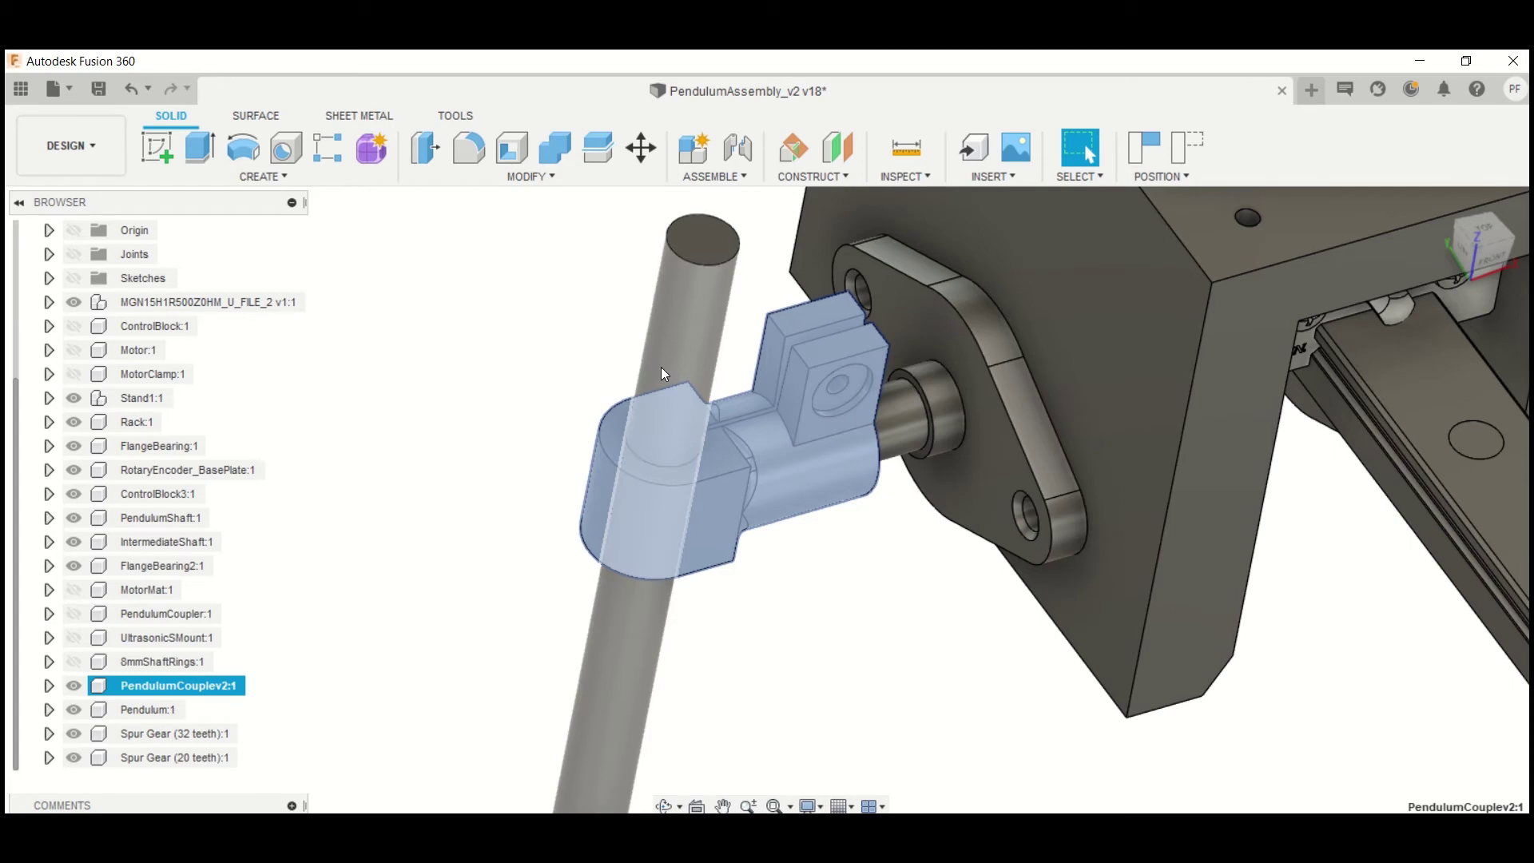
{"action": "left_click", "coordinate": [673, 361]}
{"action": "left_click", "coordinate": [863, 444]}
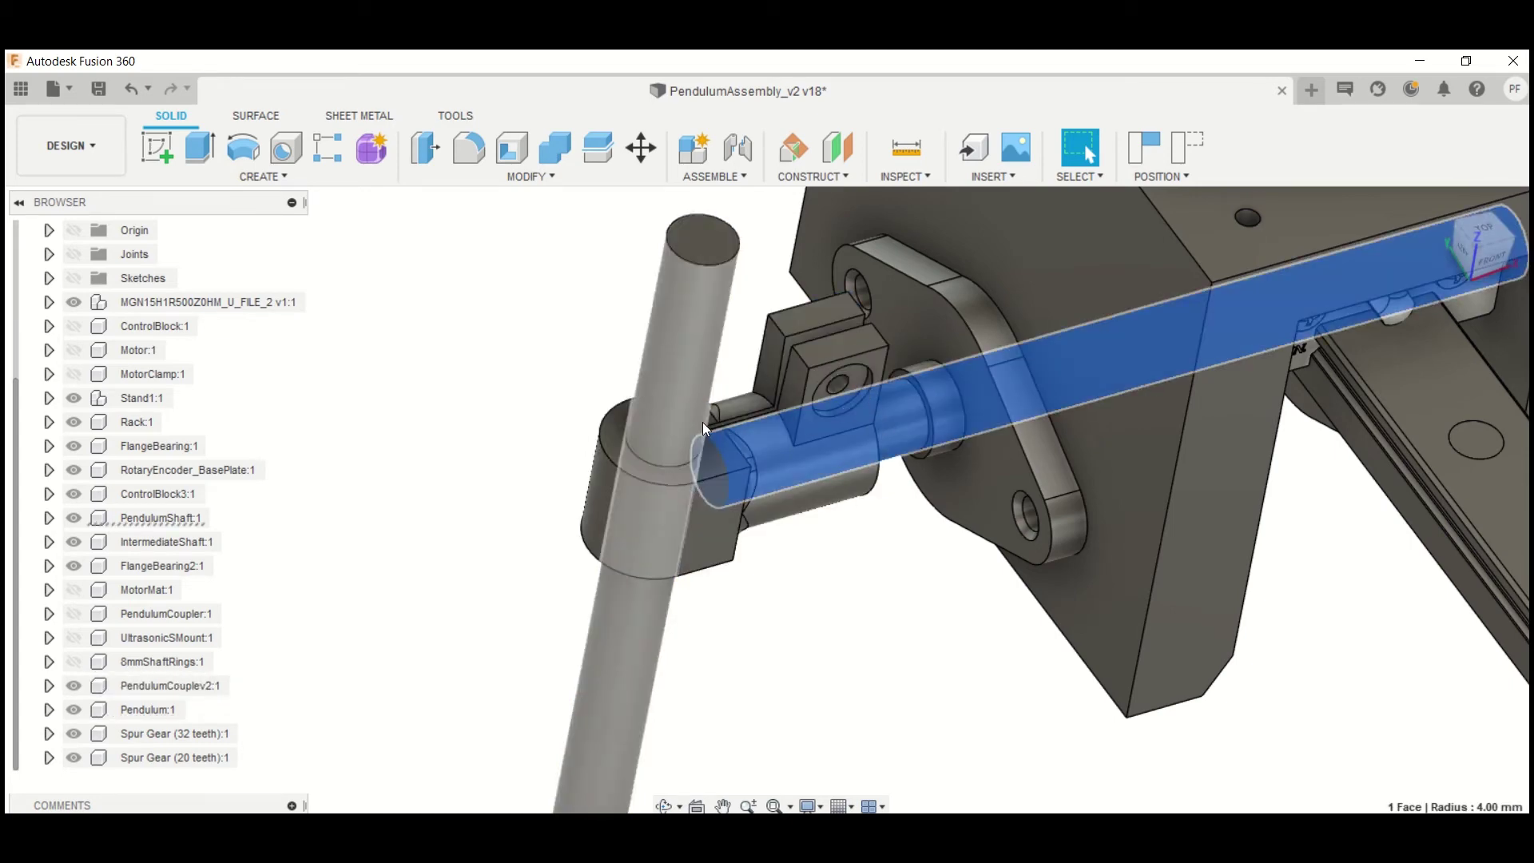
{"action": "left_click", "coordinate": [831, 350]}
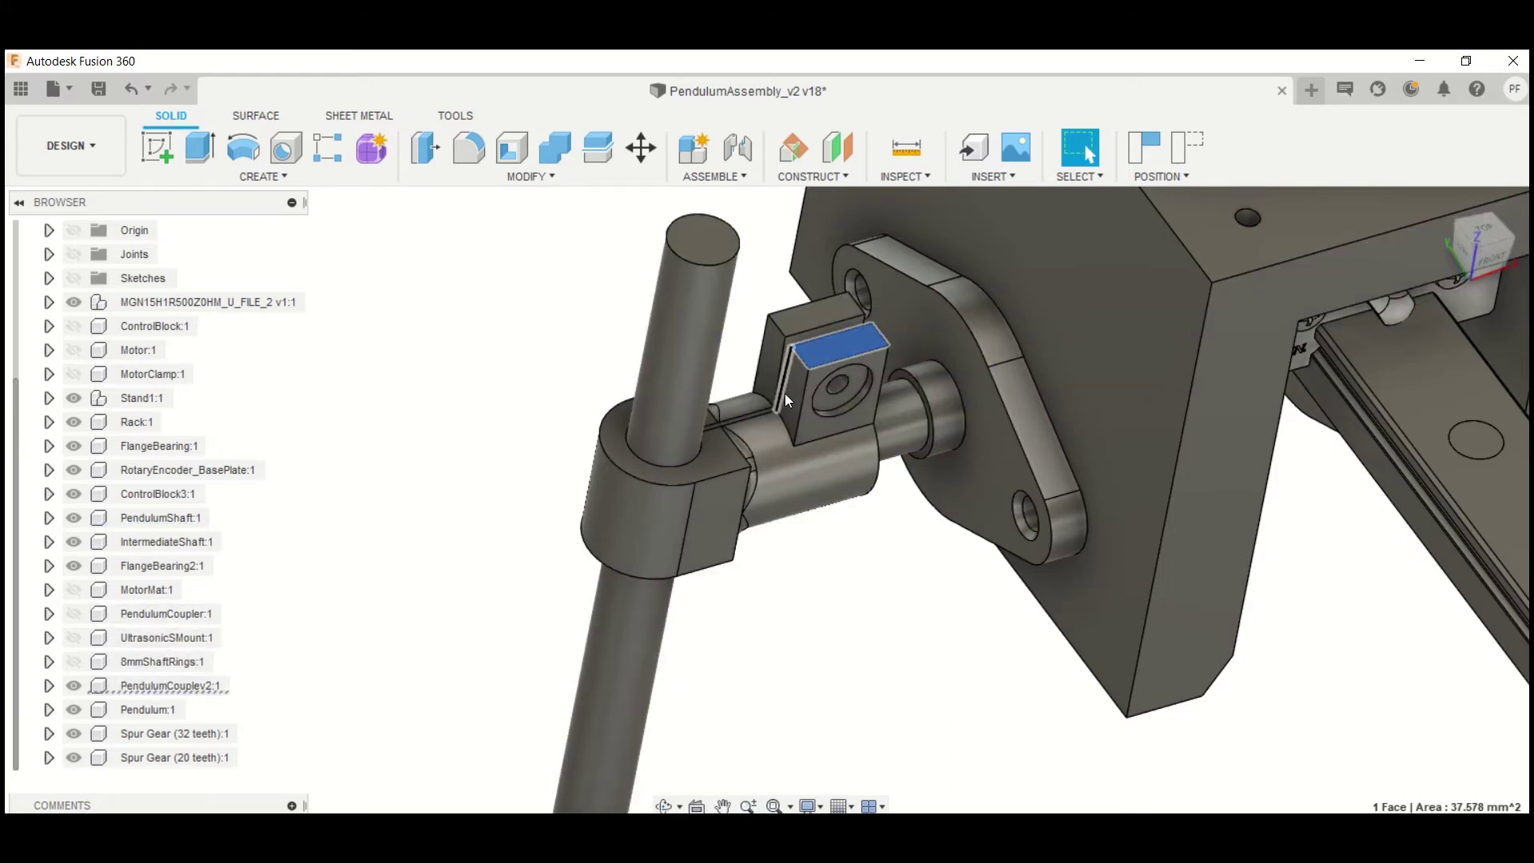
{"action": "scroll", "coordinate": [786, 386], "scroll_direction": "up", "scroll_amount": 3}
{"action": "key", "text": "Escape"}
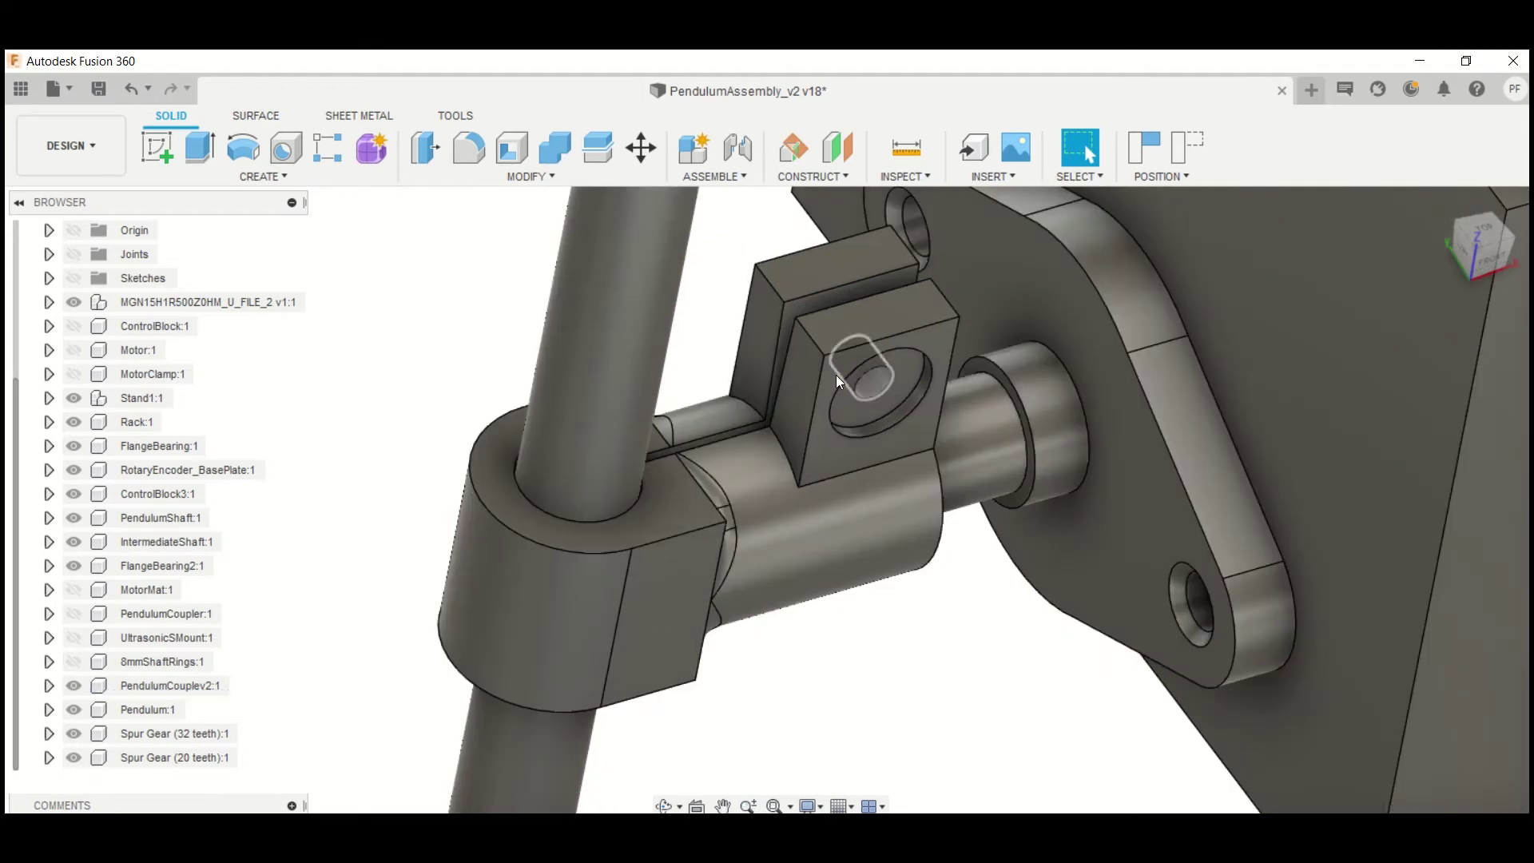
Step: Examine the coupler's clamping slot, the screw hole through its tabs and its grip on the pendulum shaft
{"action": "middle_click_drag", "start_coordinate": [845, 478], "coordinate": [787, 479], "text": "shift"}
{"action": "key", "text": "Escape"}
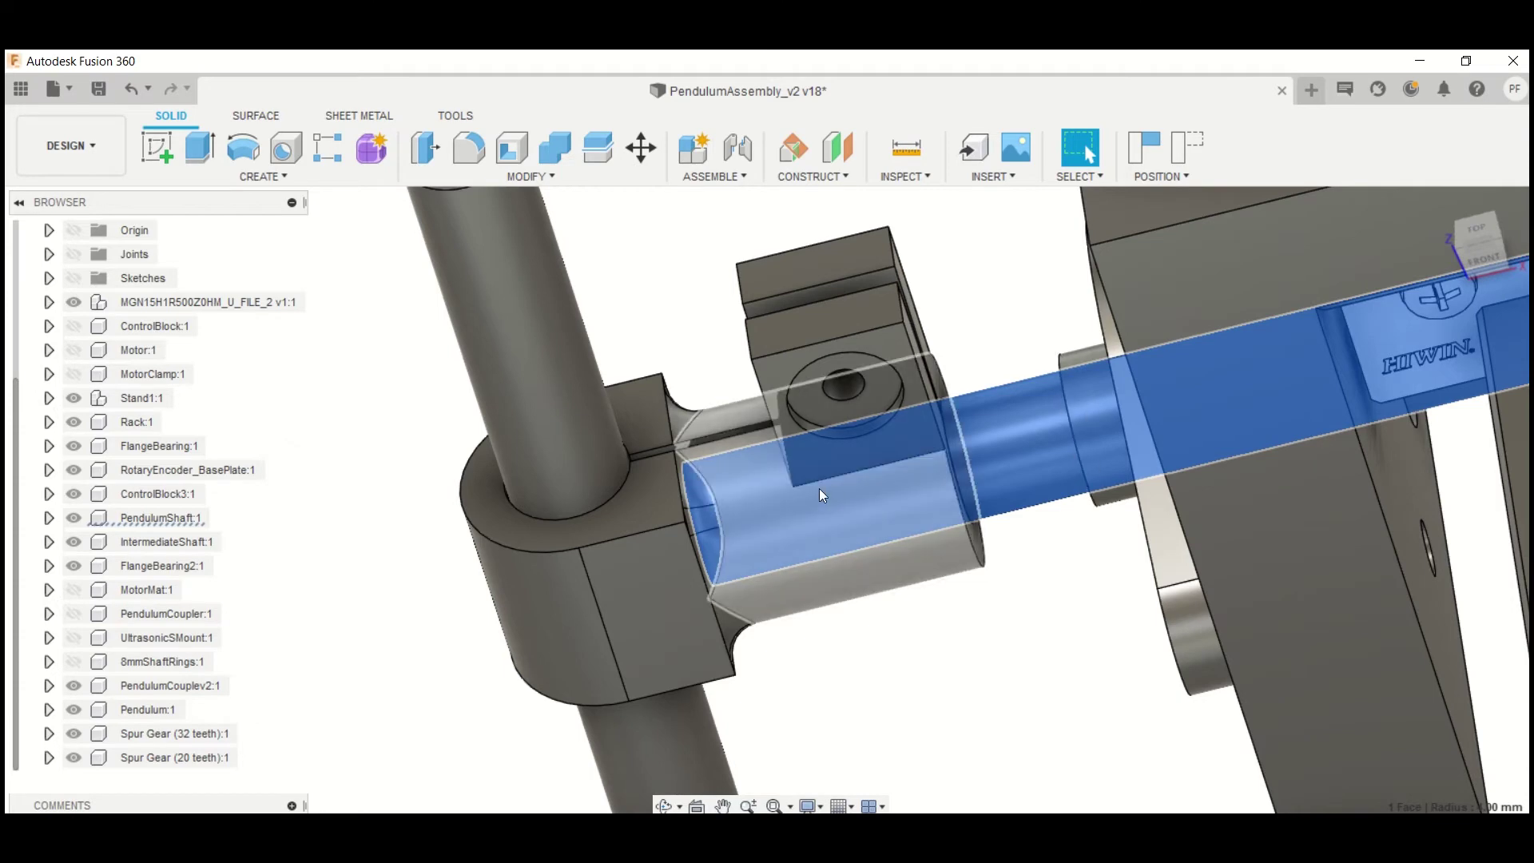
{"action": "middle_click_drag", "start_coordinate": [804, 483], "coordinate": [814, 481], "text": "shift"}
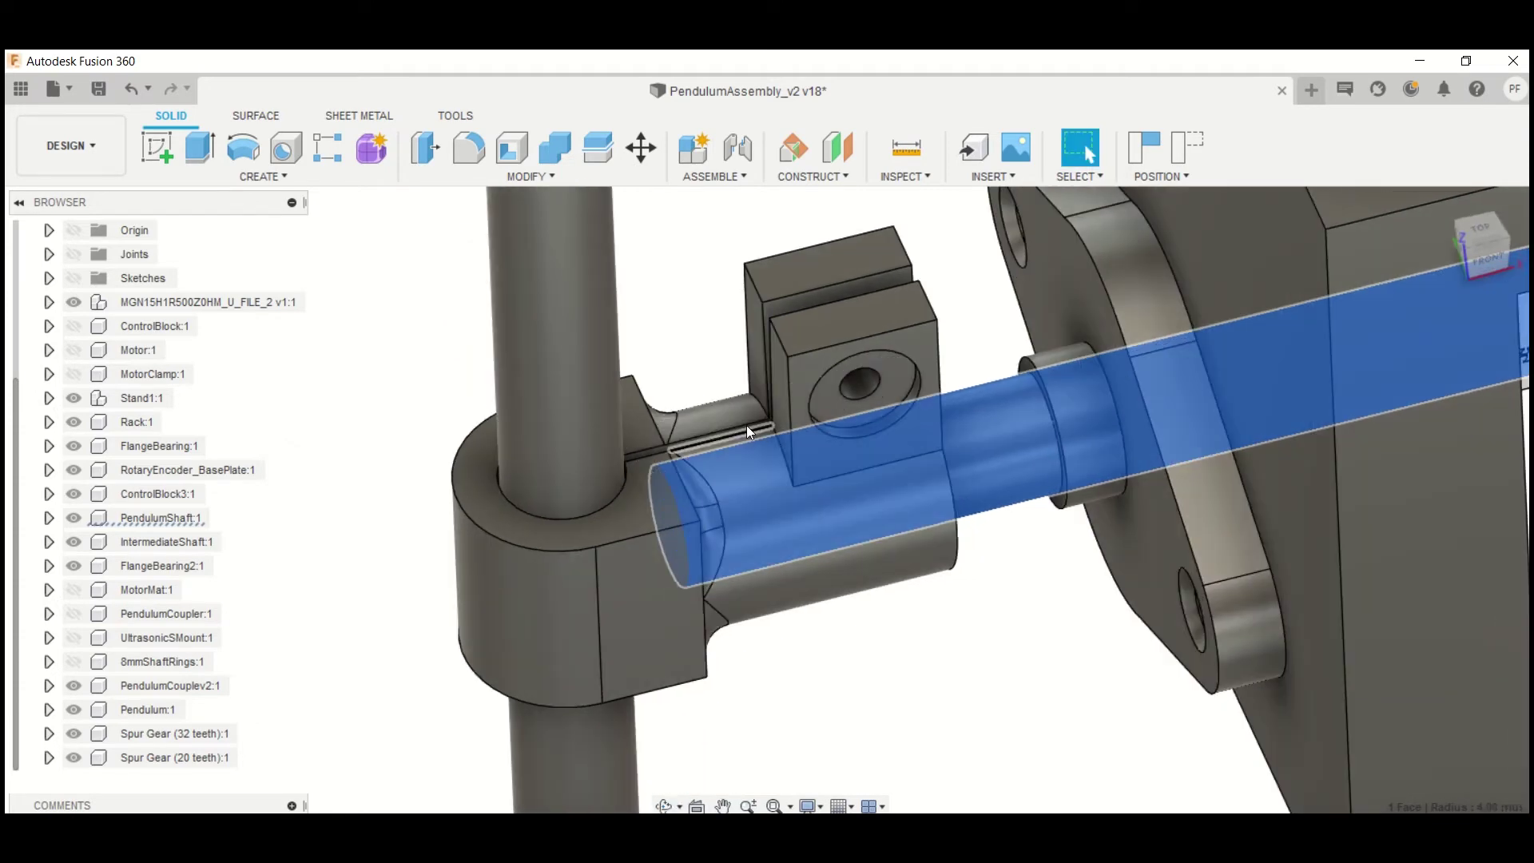
{"action": "middle_click_drag", "start_coordinate": [727, 439], "coordinate": [747, 463], "text": "shift"}
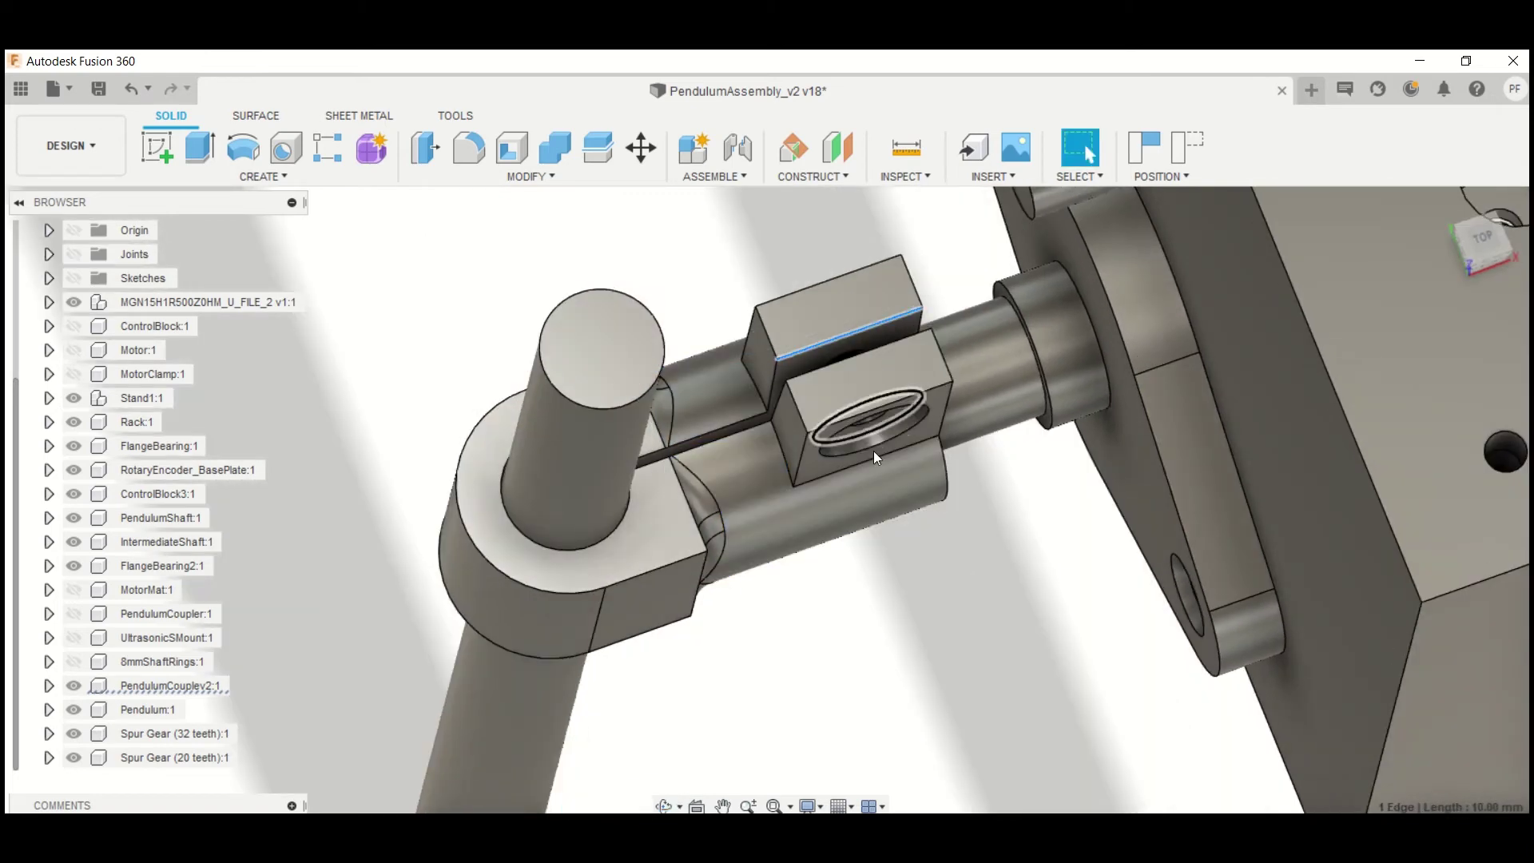
{"action": "middle_click_drag", "start_coordinate": [874, 451], "coordinate": [870, 409], "text": "shift"}
{"action": "left_click", "coordinate": [865, 381]}
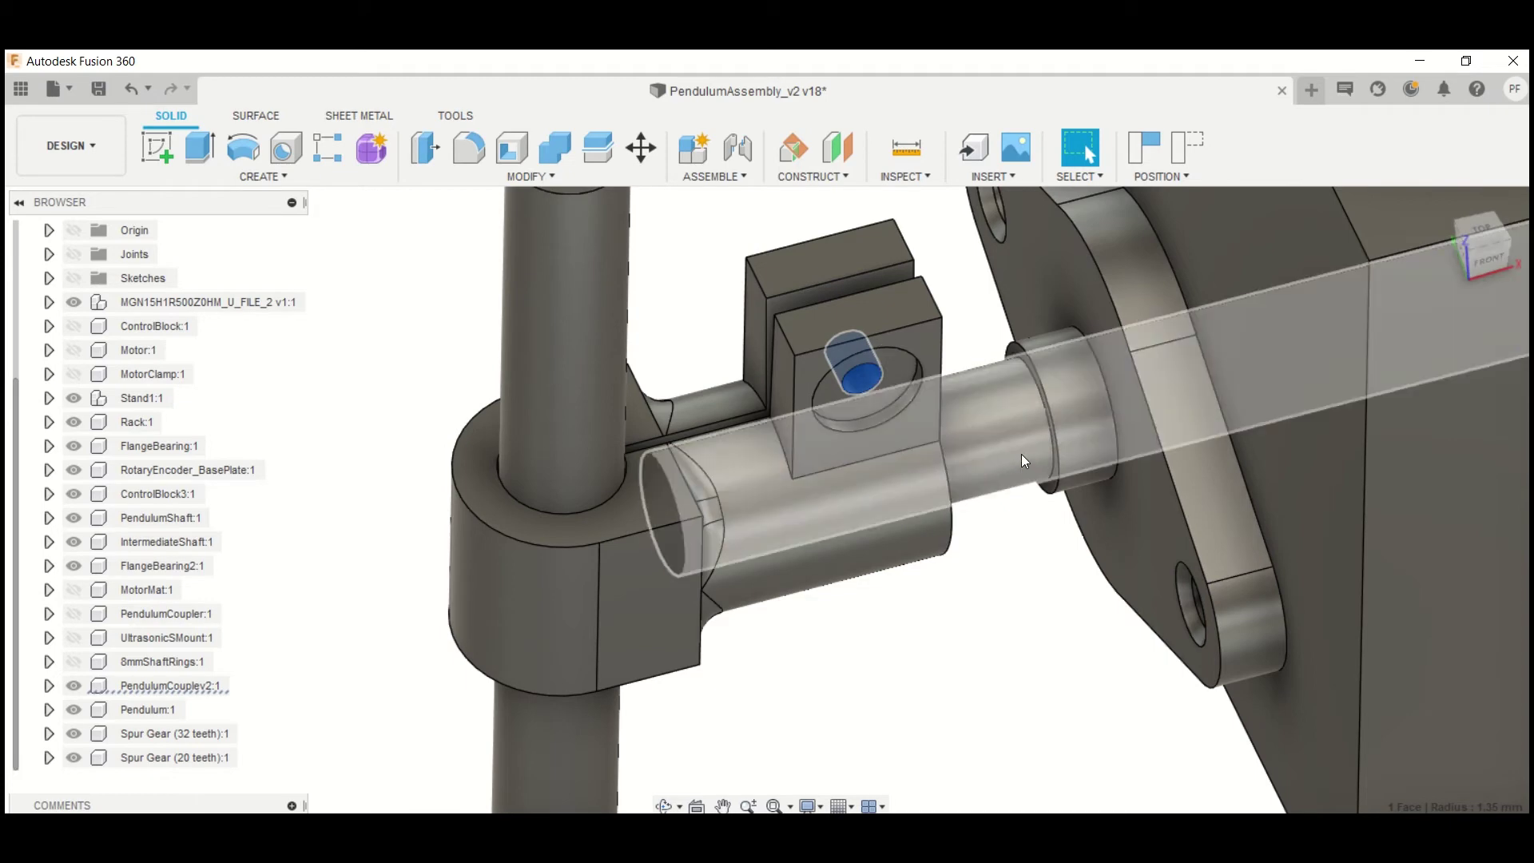
{"action": "left_click", "coordinate": [946, 462]}
{"action": "scroll", "coordinate": [908, 506], "scroll_direction": "down", "scroll_amount": 3}
{"action": "left_click", "coordinate": [912, 629]}
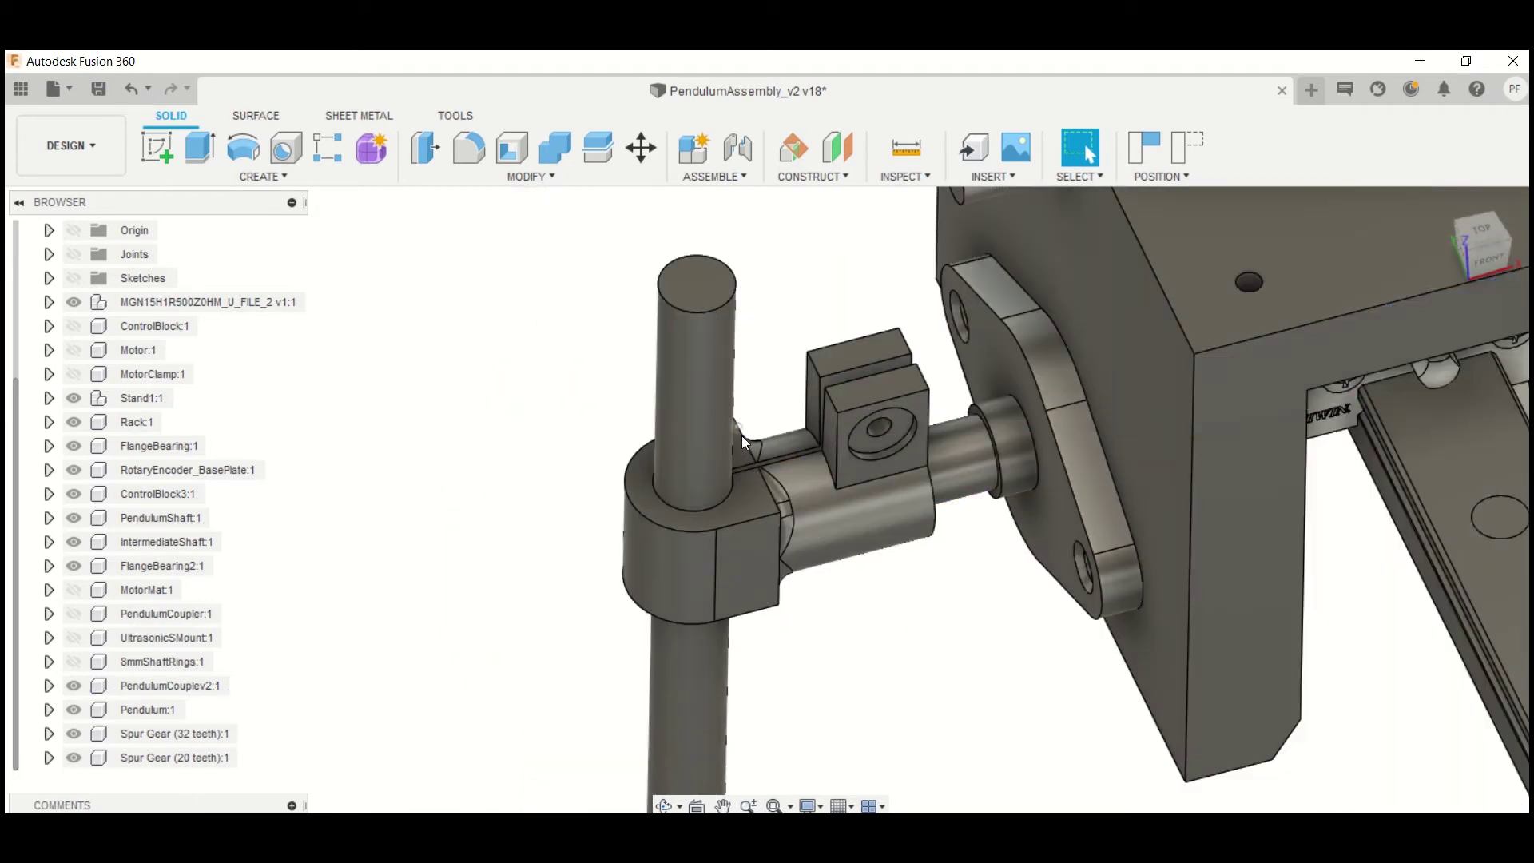
Step: Hide the Pendulum component to inspect the coupler's vertical bore from above, and show it again
{"action": "left_click", "coordinate": [678, 413]}
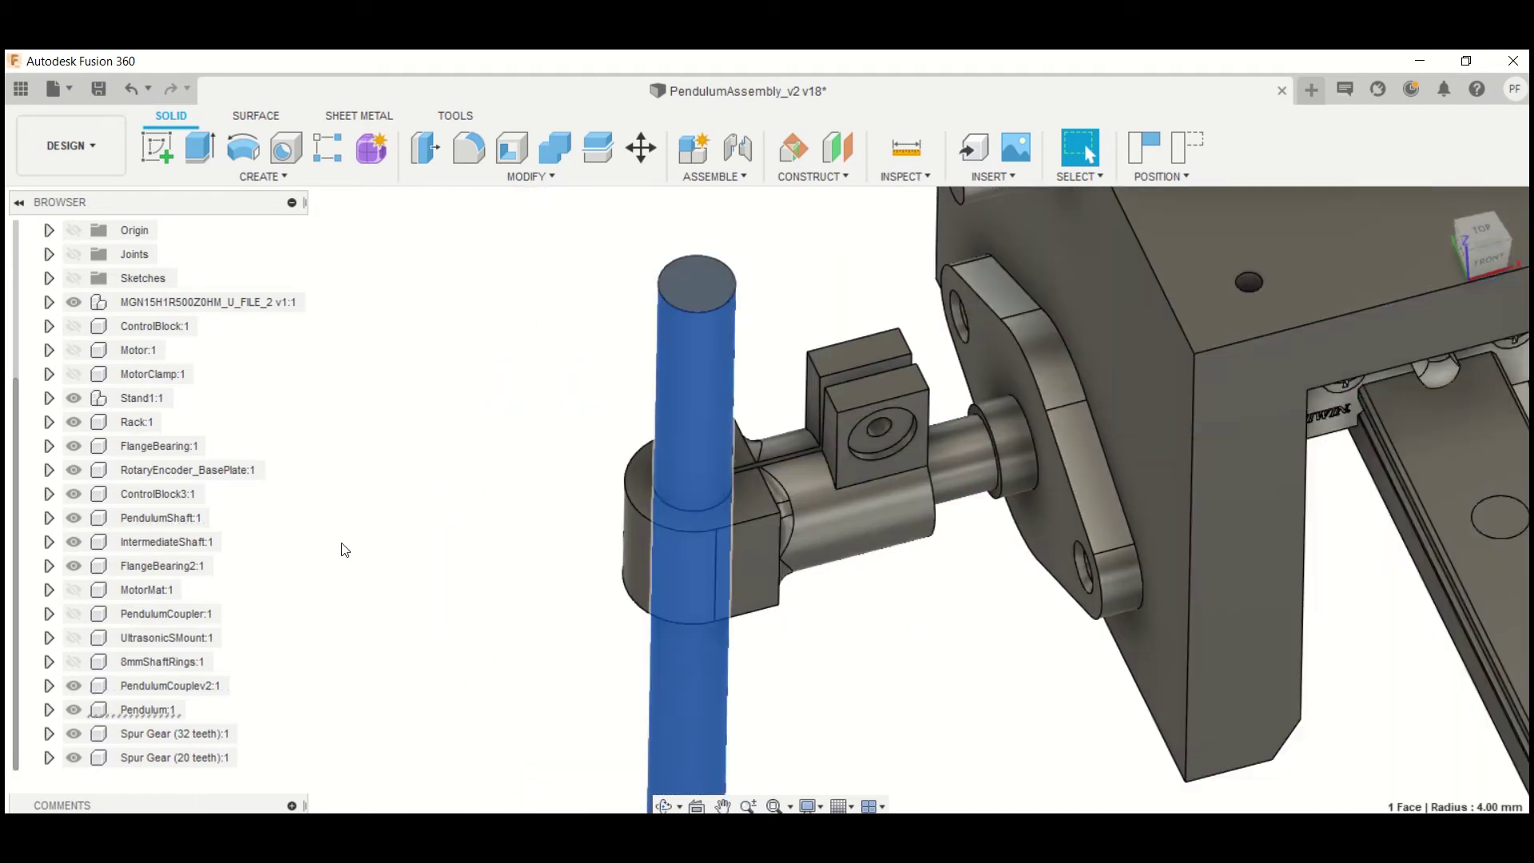
{"action": "left_click", "coordinate": [76, 709]}
{"action": "left_click", "coordinate": [552, 494]}
{"action": "middle_click_drag", "start_coordinate": [552, 494], "coordinate": [631, 492], "text": "shift"}
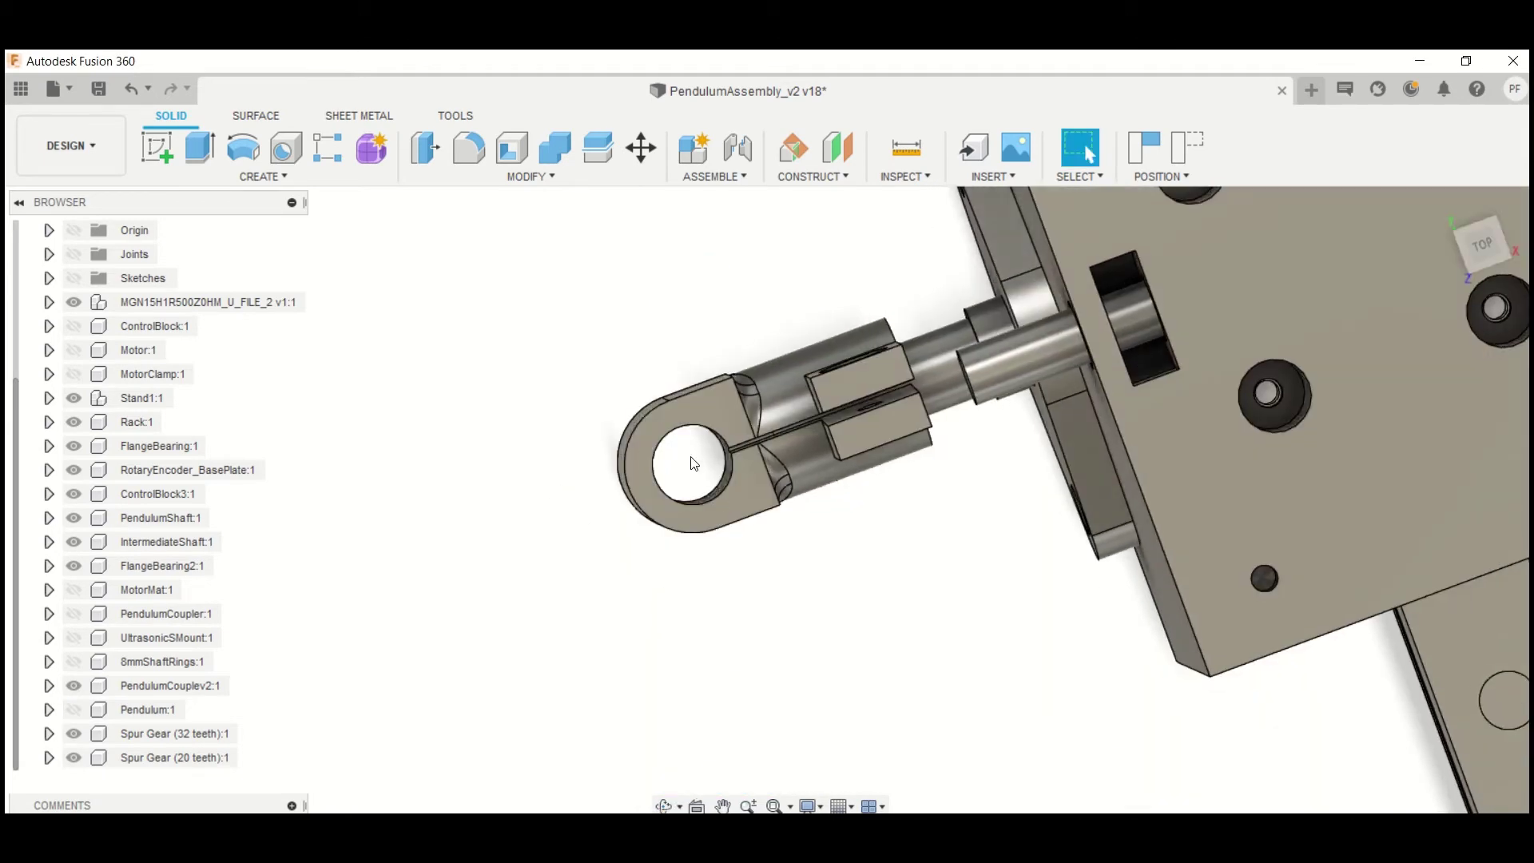
{"action": "left_click", "coordinate": [73, 709]}
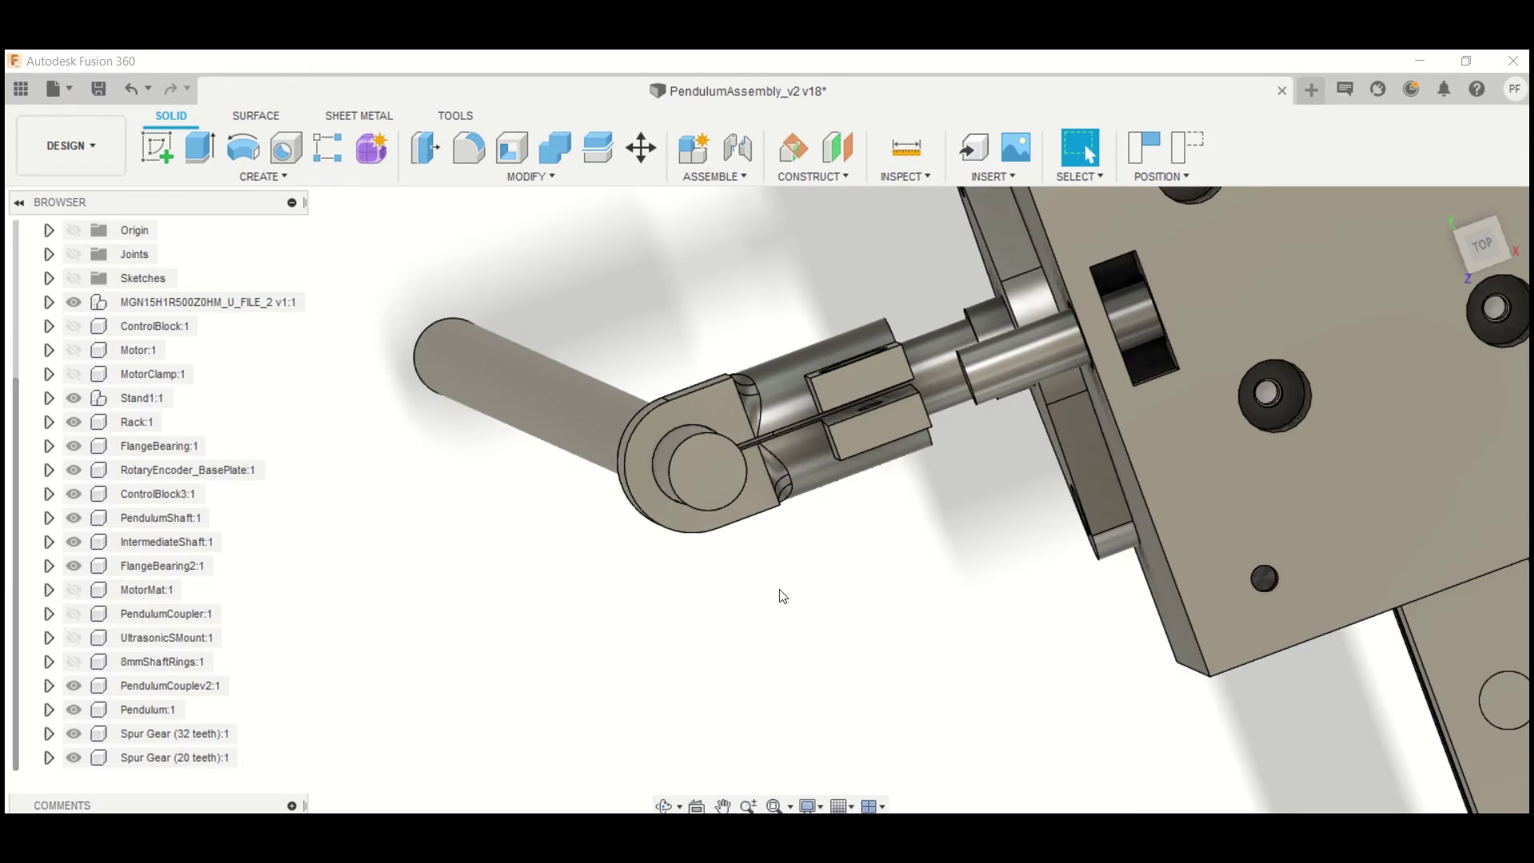
Step: Review the coupler's clamping tabs and the pendulum rod in relation to the control block
{"action": "middle_click_drag", "start_coordinate": [698, 629], "coordinate": [689, 549], "text": "shift"}
{"action": "scroll", "coordinate": [721, 530], "scroll_direction": "down", "scroll_amount": 3}
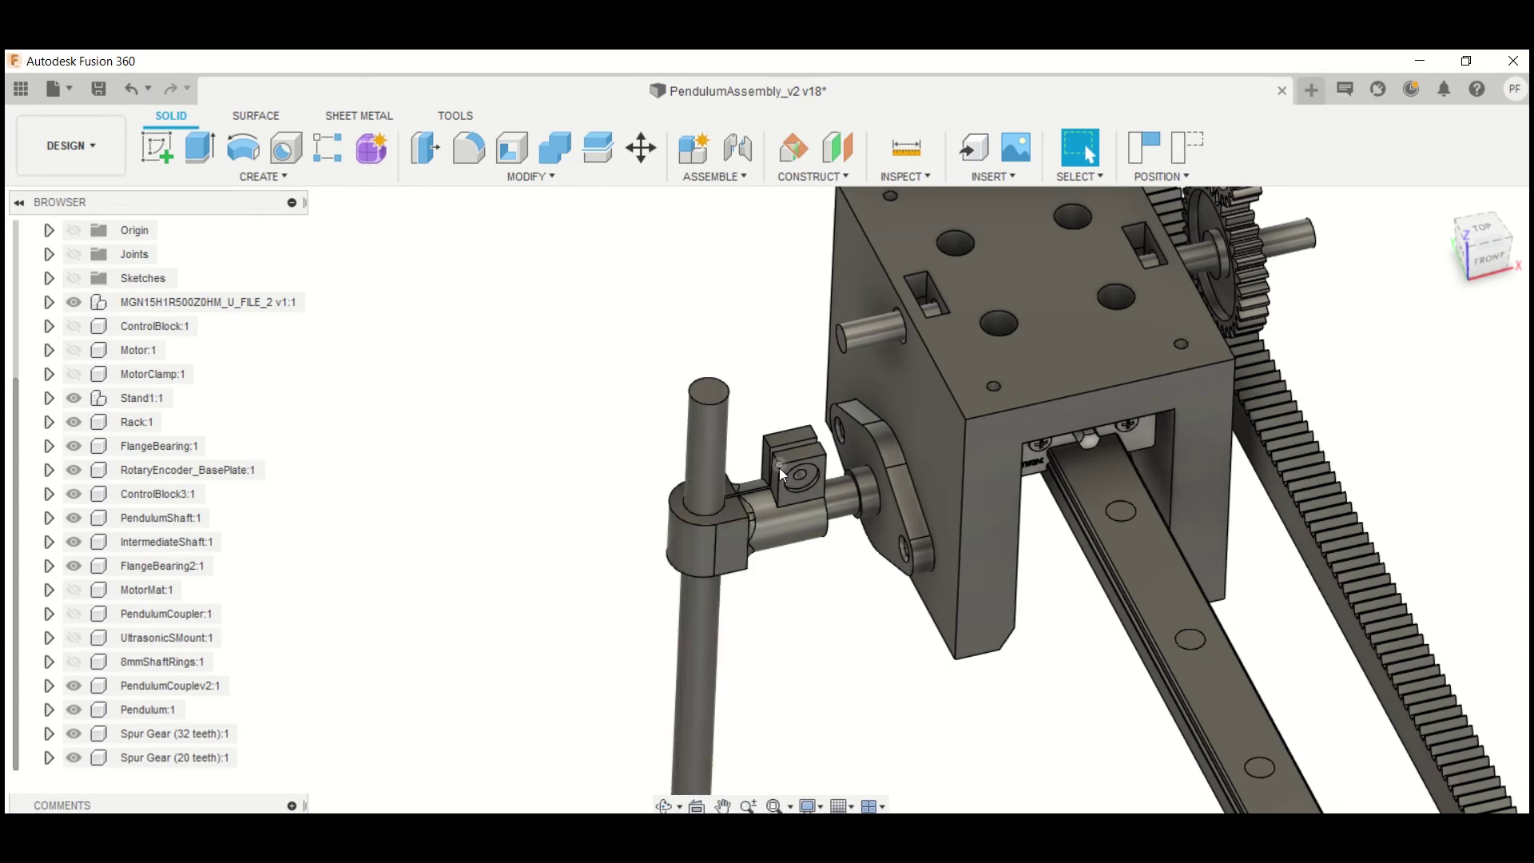
{"action": "left_click", "coordinate": [790, 450]}
{"action": "scroll", "coordinate": [706, 625], "scroll_direction": "down", "scroll_amount": 3}
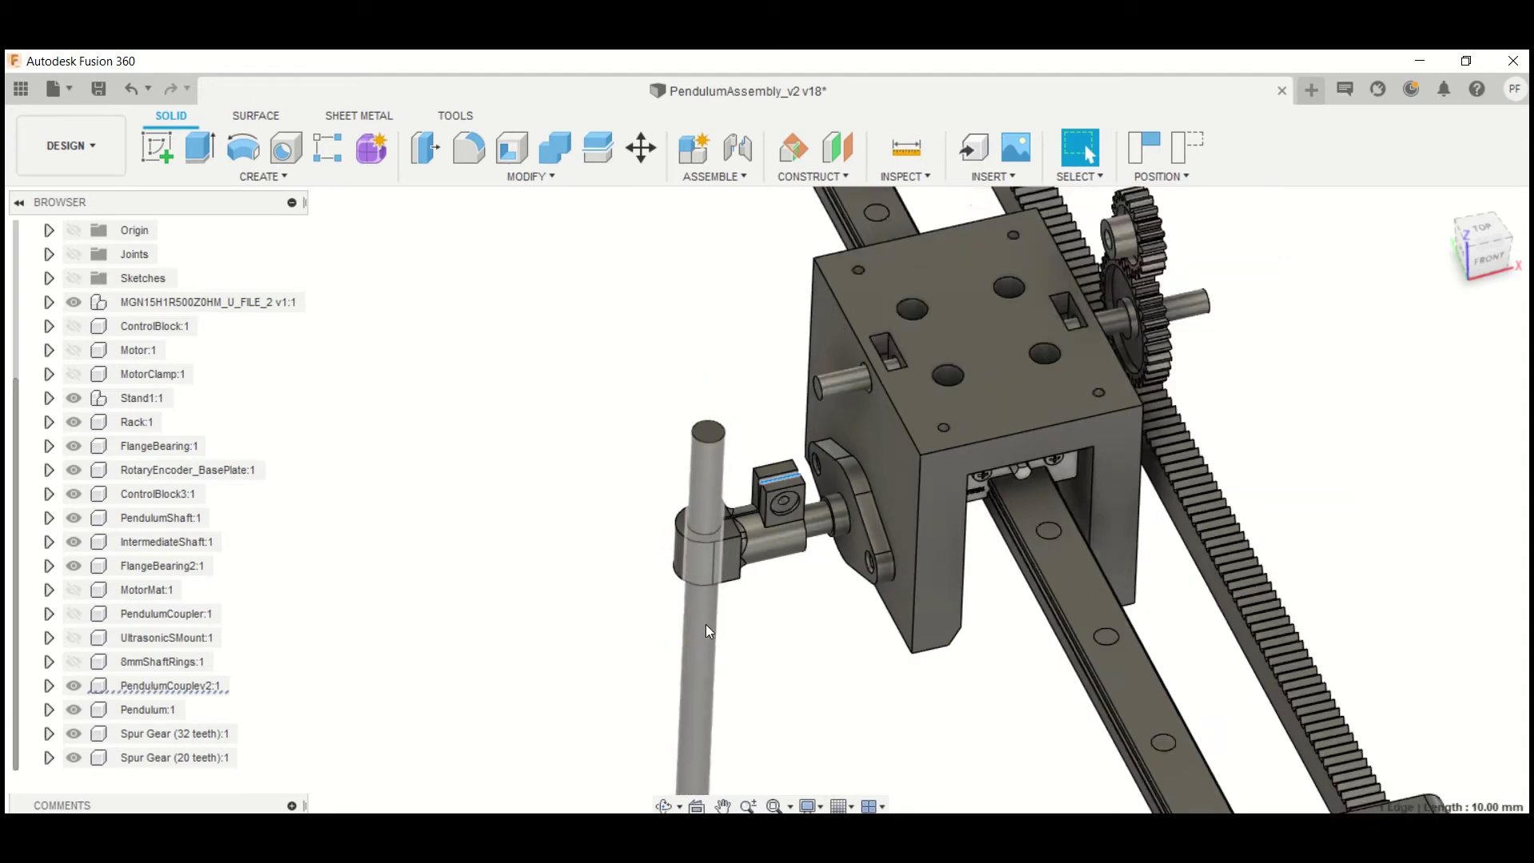
Step: Inspect the 32-tooth spur gear and how its teeth mesh with the 20-tooth gear and the rack
{"action": "middle_click_drag", "start_coordinate": [749, 587], "coordinate": [798, 559], "text": "shift"}
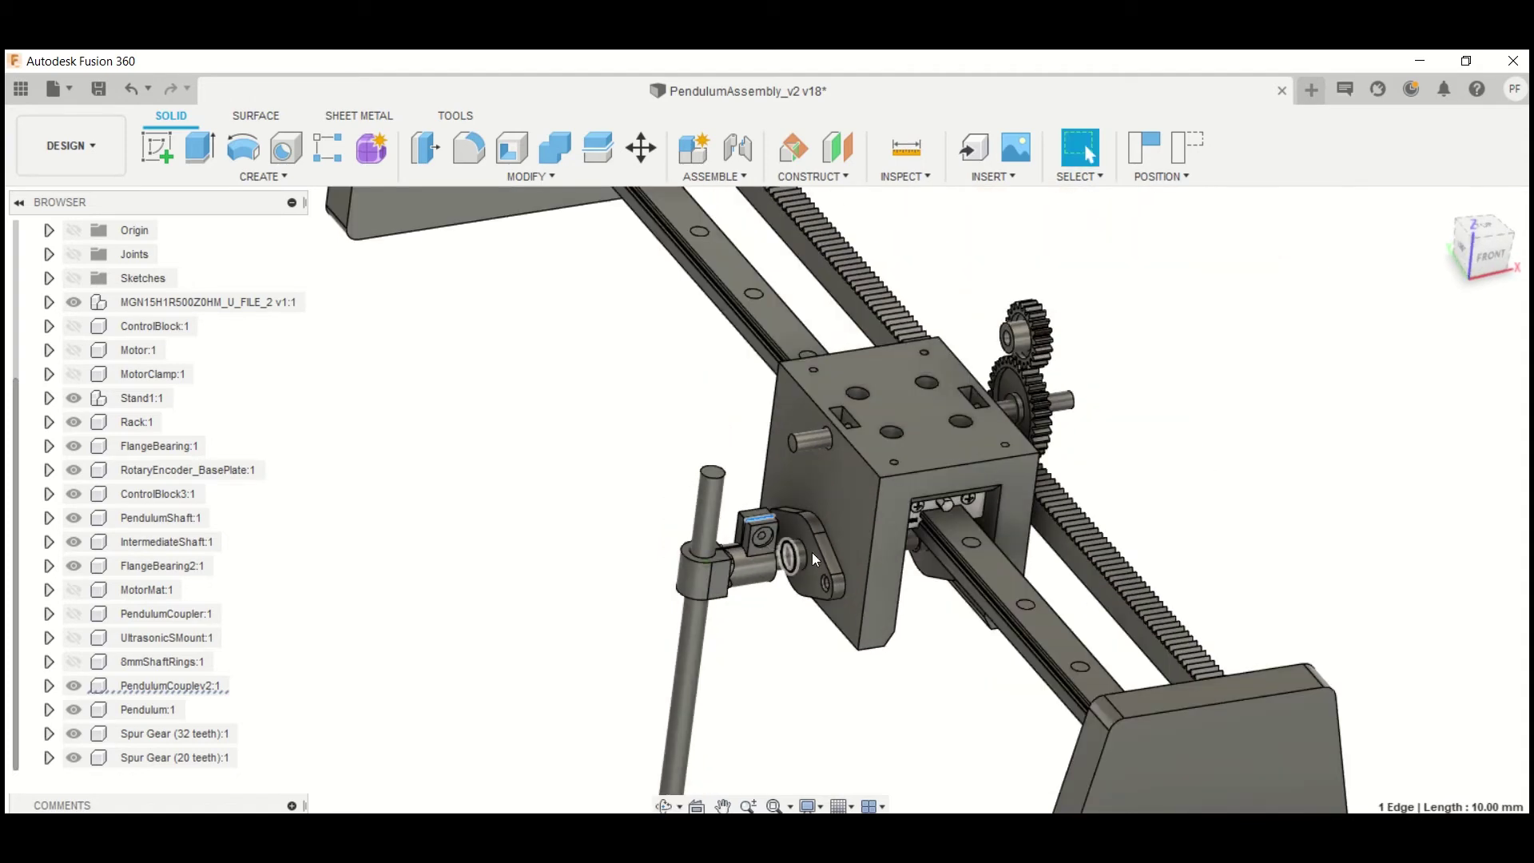
{"action": "middle_click_drag", "start_coordinate": [1118, 442], "coordinate": [999, 437], "text": "shift"}
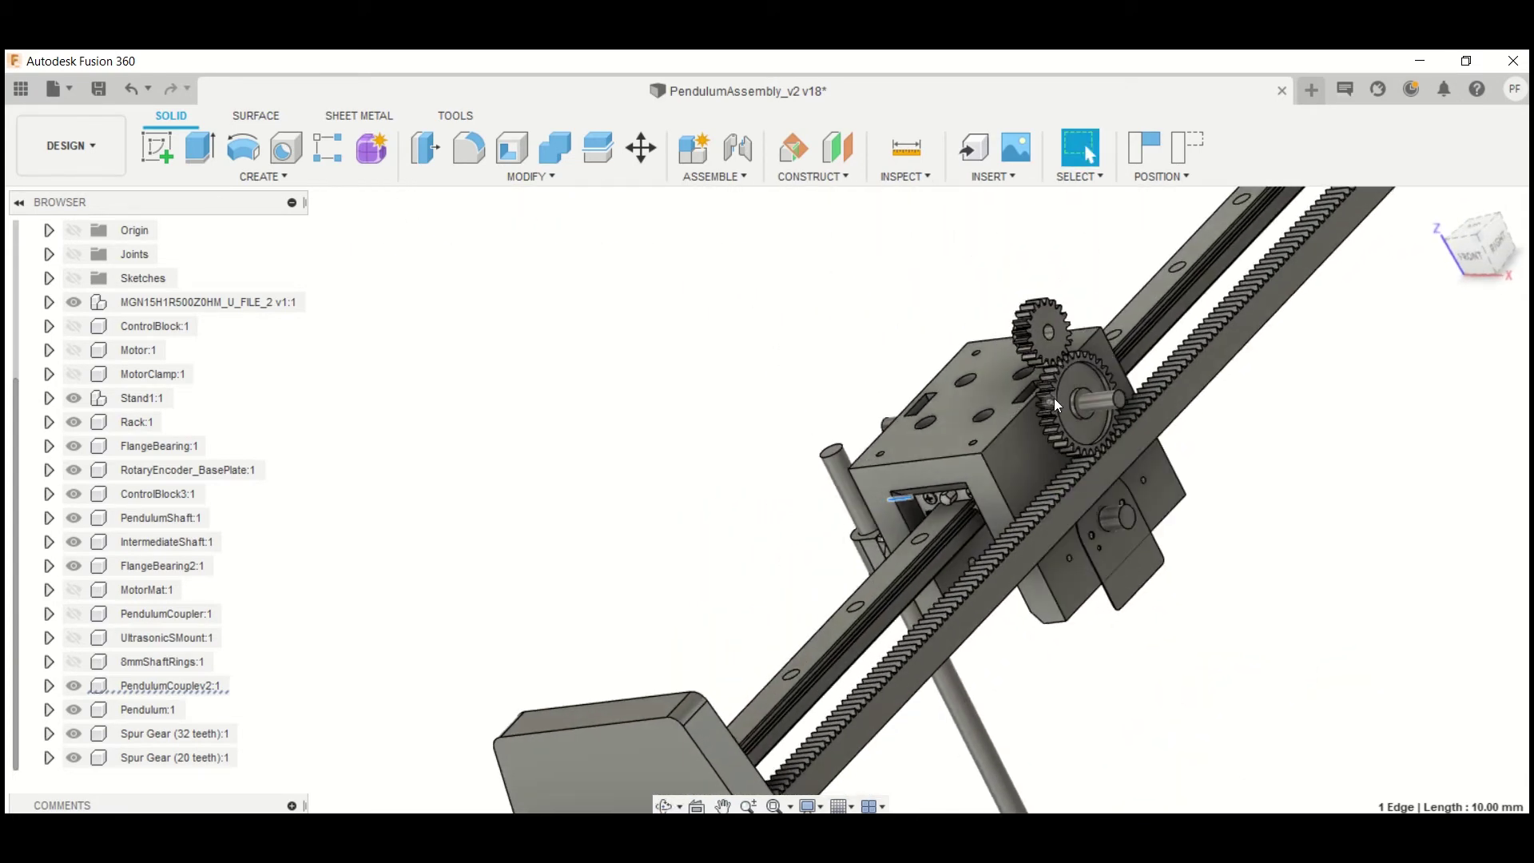
{"action": "scroll", "coordinate": [1052, 398], "scroll_direction": "up", "scroll_amount": 2}
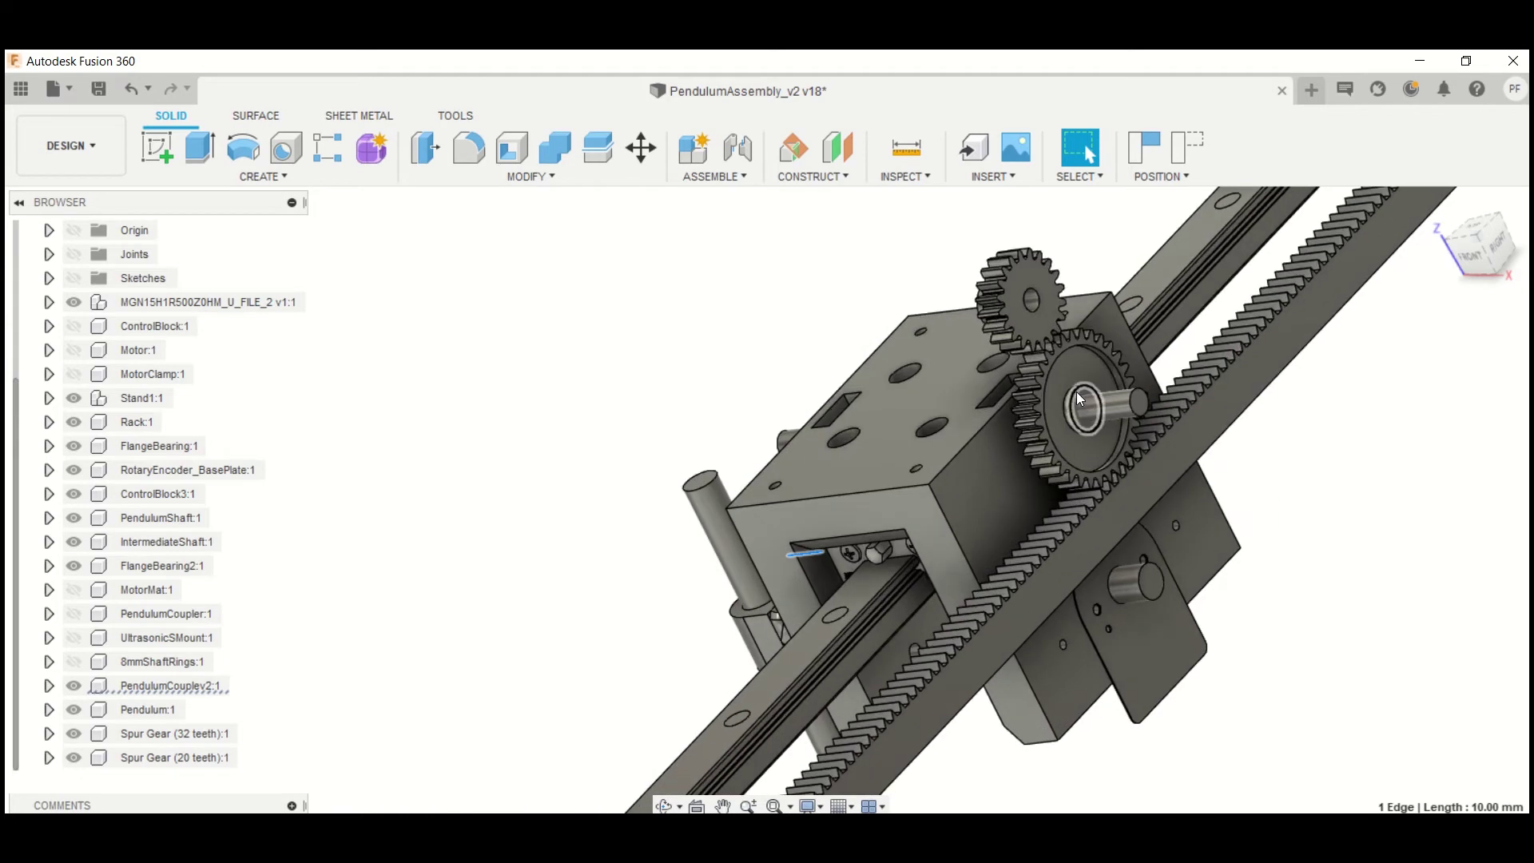
{"action": "left_click", "coordinate": [1071, 401]}
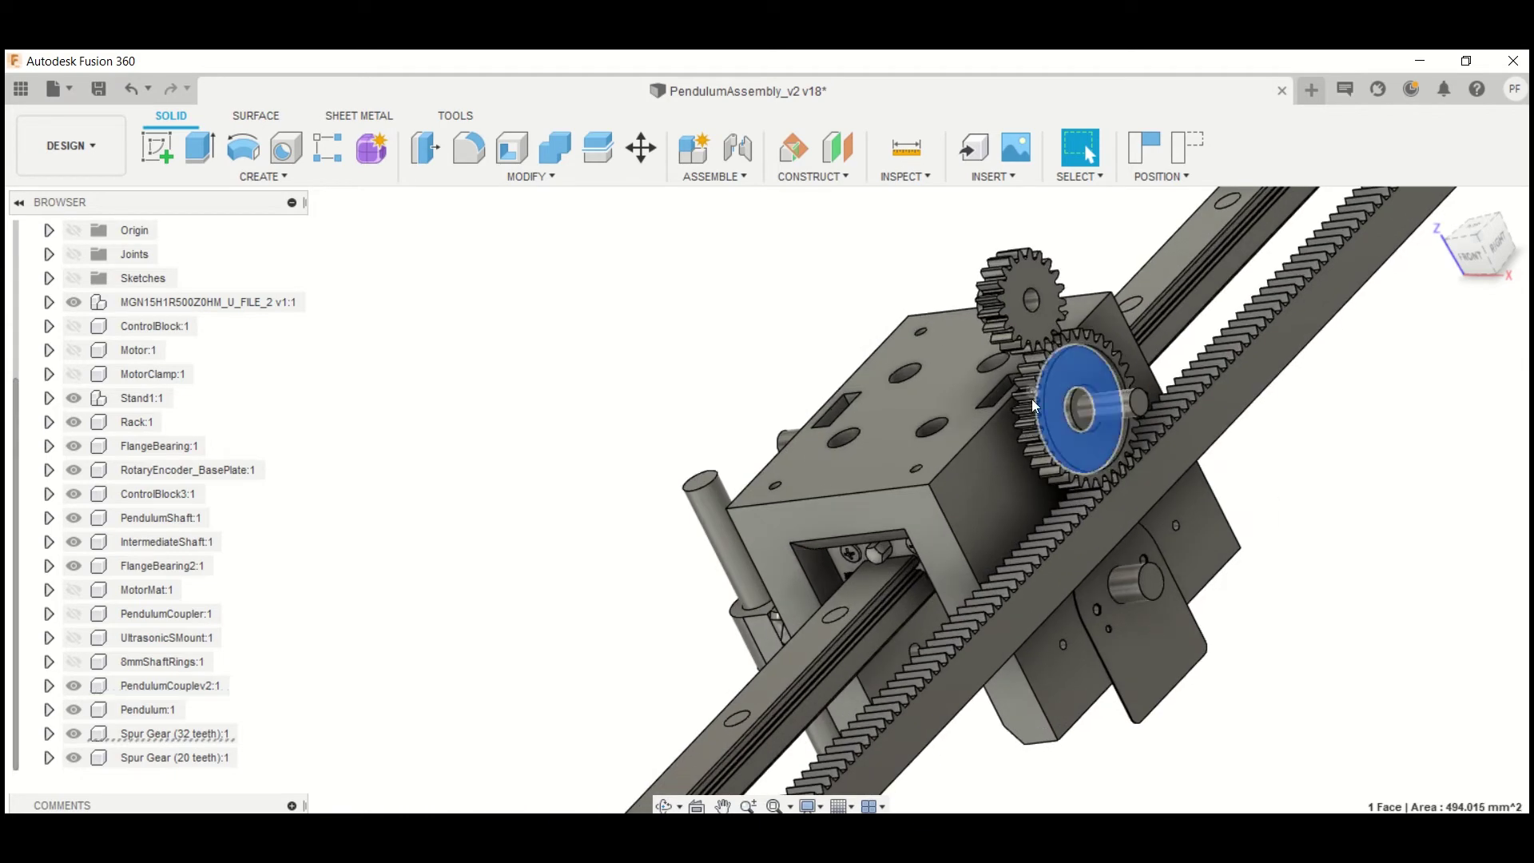
{"action": "scroll", "coordinate": [1033, 405], "scroll_direction": "up", "scroll_amount": 2}
{"action": "left_click", "coordinate": [1043, 365]}
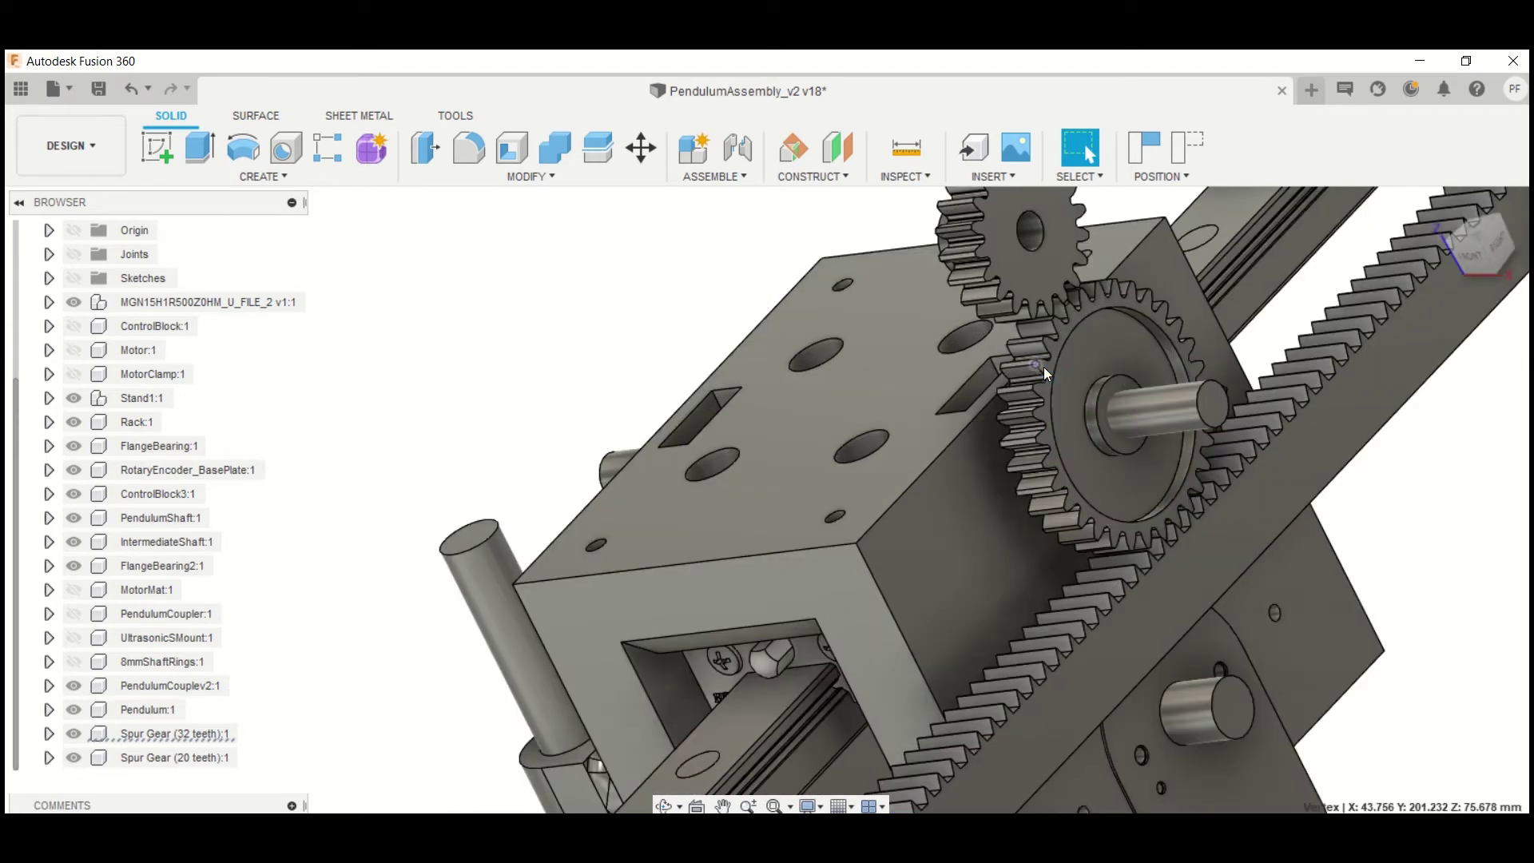
Step: Trace the intermediate shaft through the control block and the 32-tooth gear
{"action": "middle_click_drag", "start_coordinate": [1037, 429], "coordinate": [1008, 438], "text": "shift"}
{"action": "left_click", "coordinate": [933, 423]}
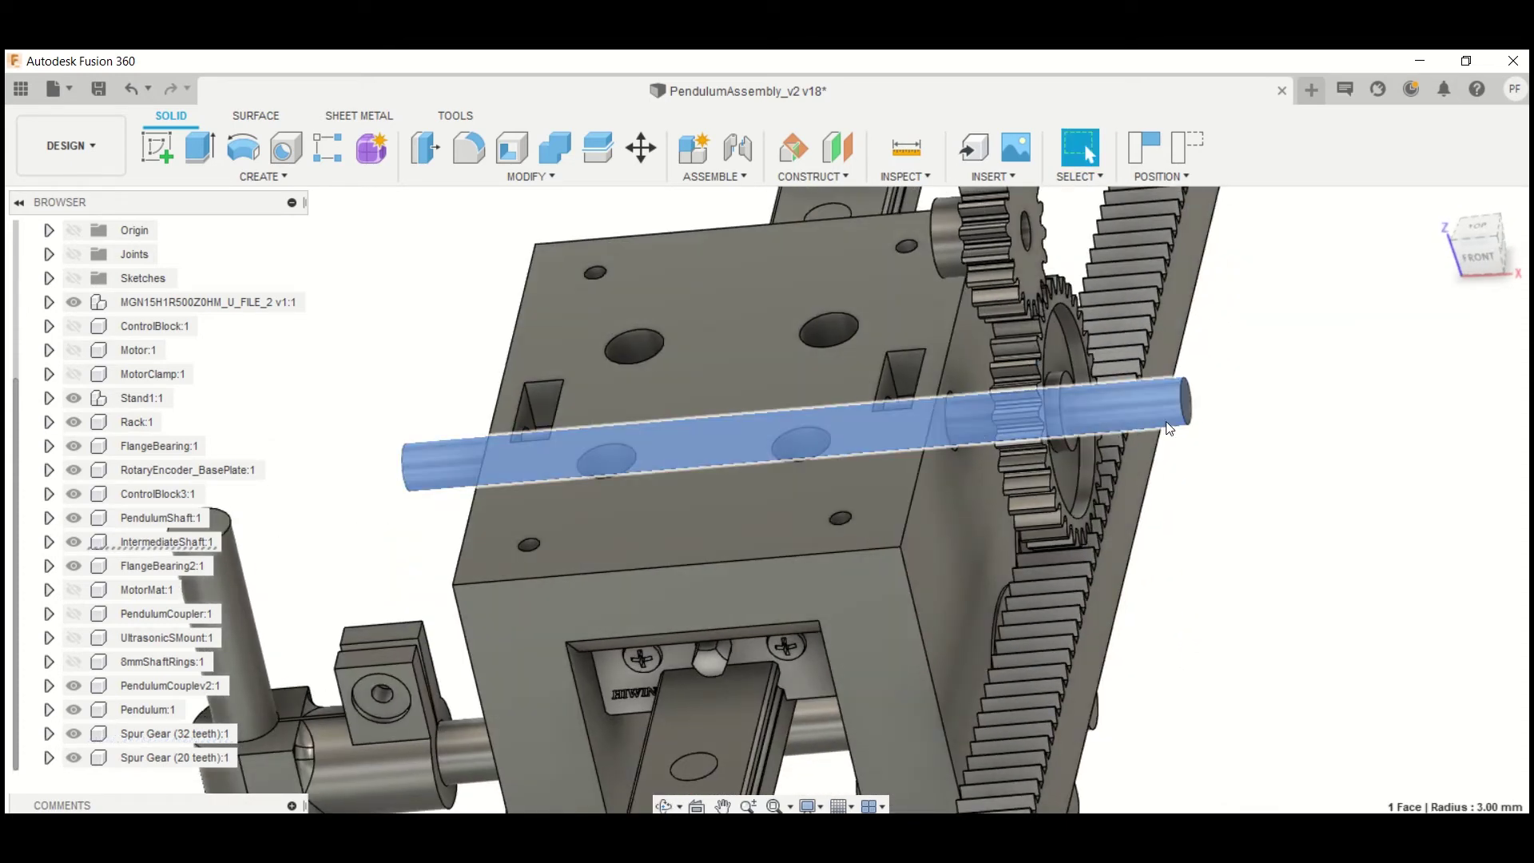
{"action": "middle_click_drag", "start_coordinate": [1019, 418], "coordinate": [601, 443], "text": "shift"}
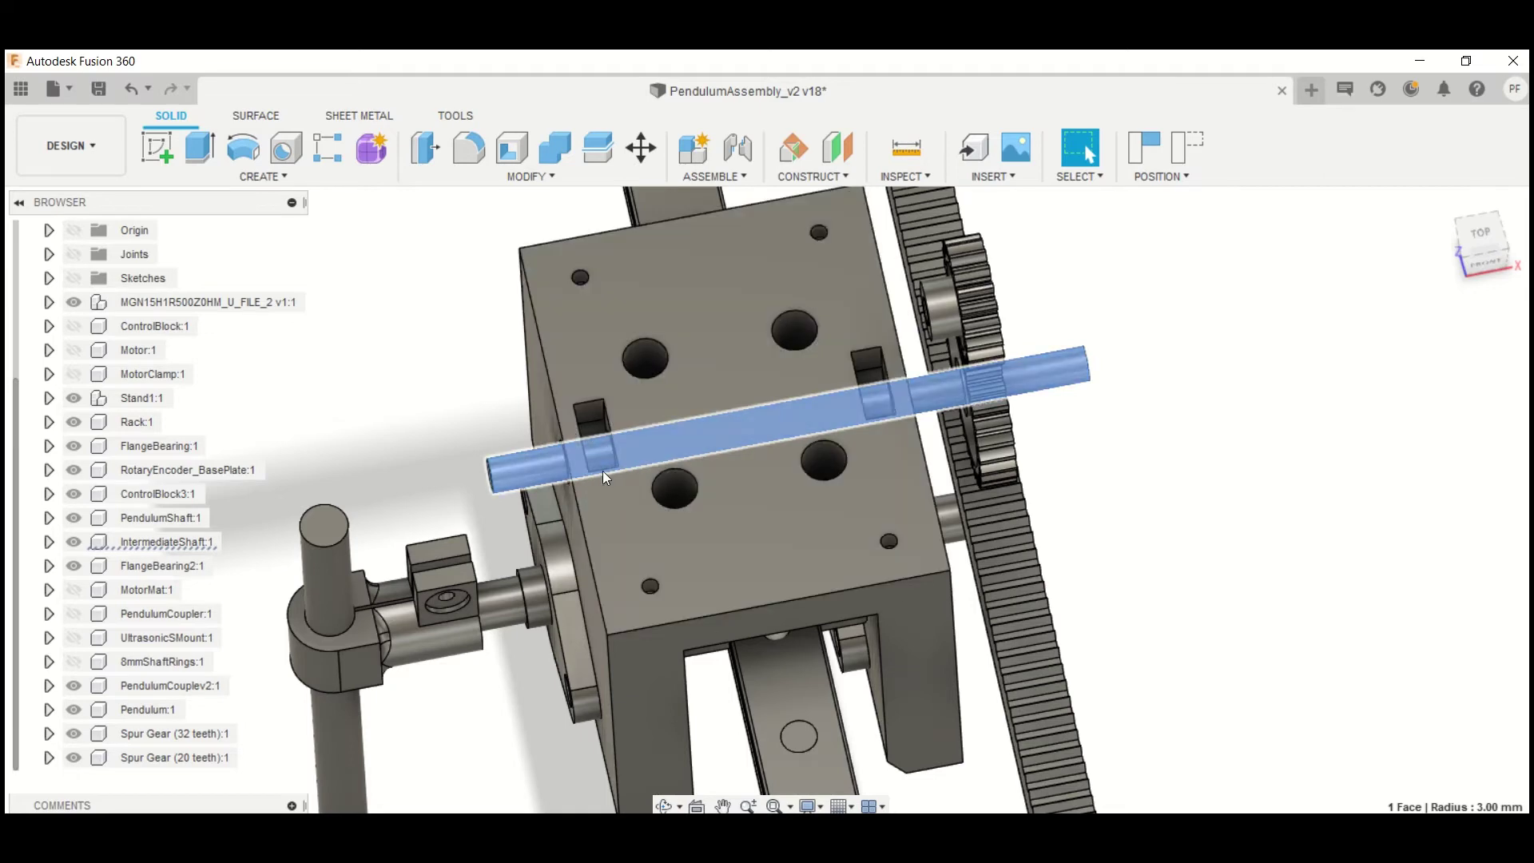
Step: Examine the two rectangular bearing pockets in the control block's top face and the bores where the intermediate shaft crosses them
{"action": "scroll", "coordinate": [591, 436], "scroll_direction": "up", "scroll_amount": 3}
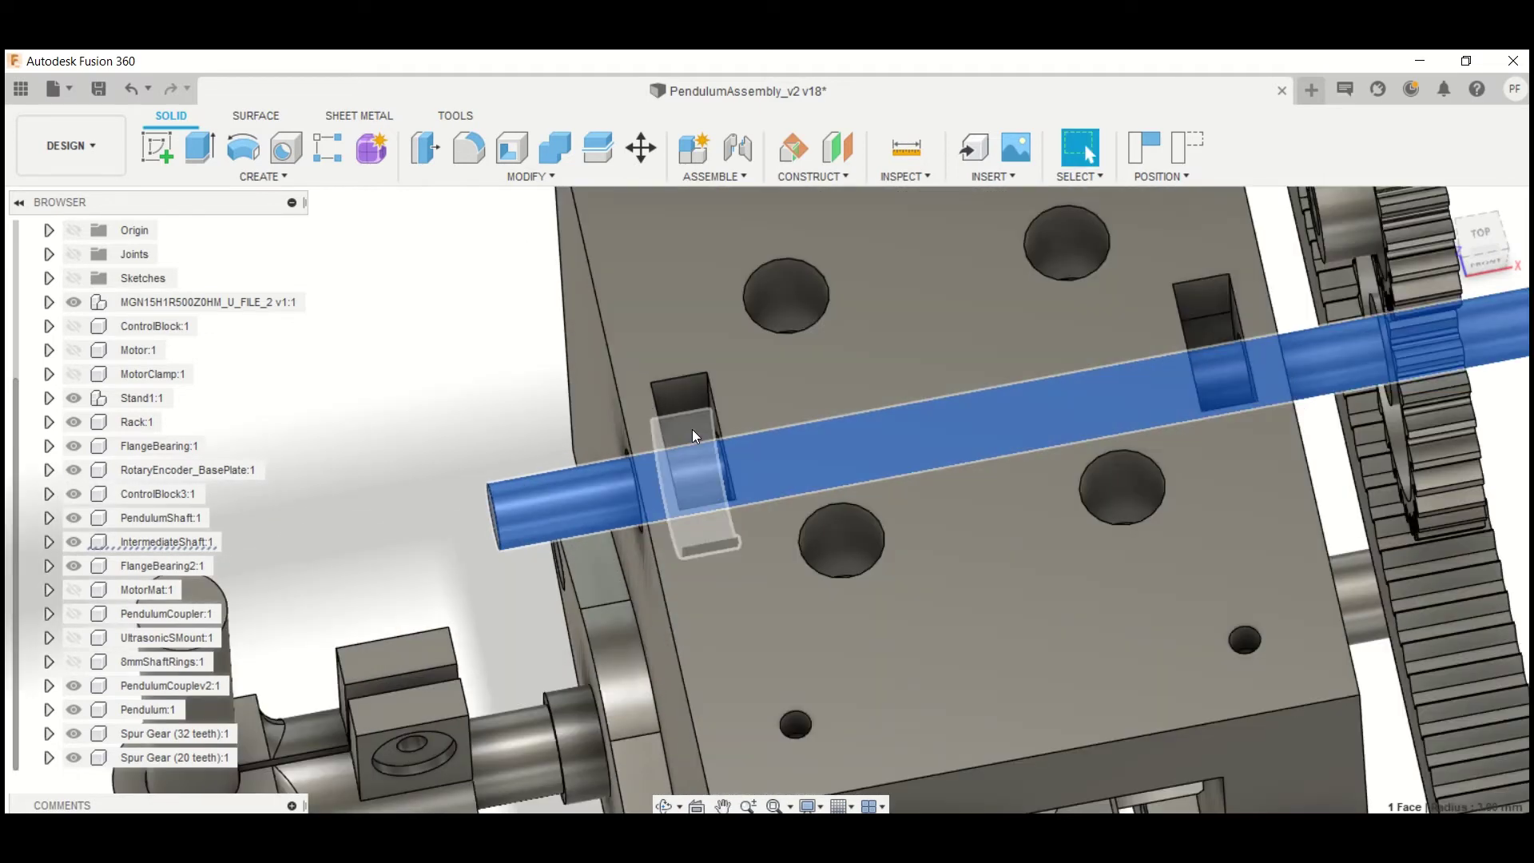
{"action": "scroll", "coordinate": [690, 429], "scroll_direction": "up", "scroll_amount": 3}
{"action": "left_click", "coordinate": [701, 441]}
{"action": "middle_click_drag", "start_coordinate": [705, 434], "coordinate": [759, 435], "text": "shift"}
{"action": "key", "text": "Escape"}
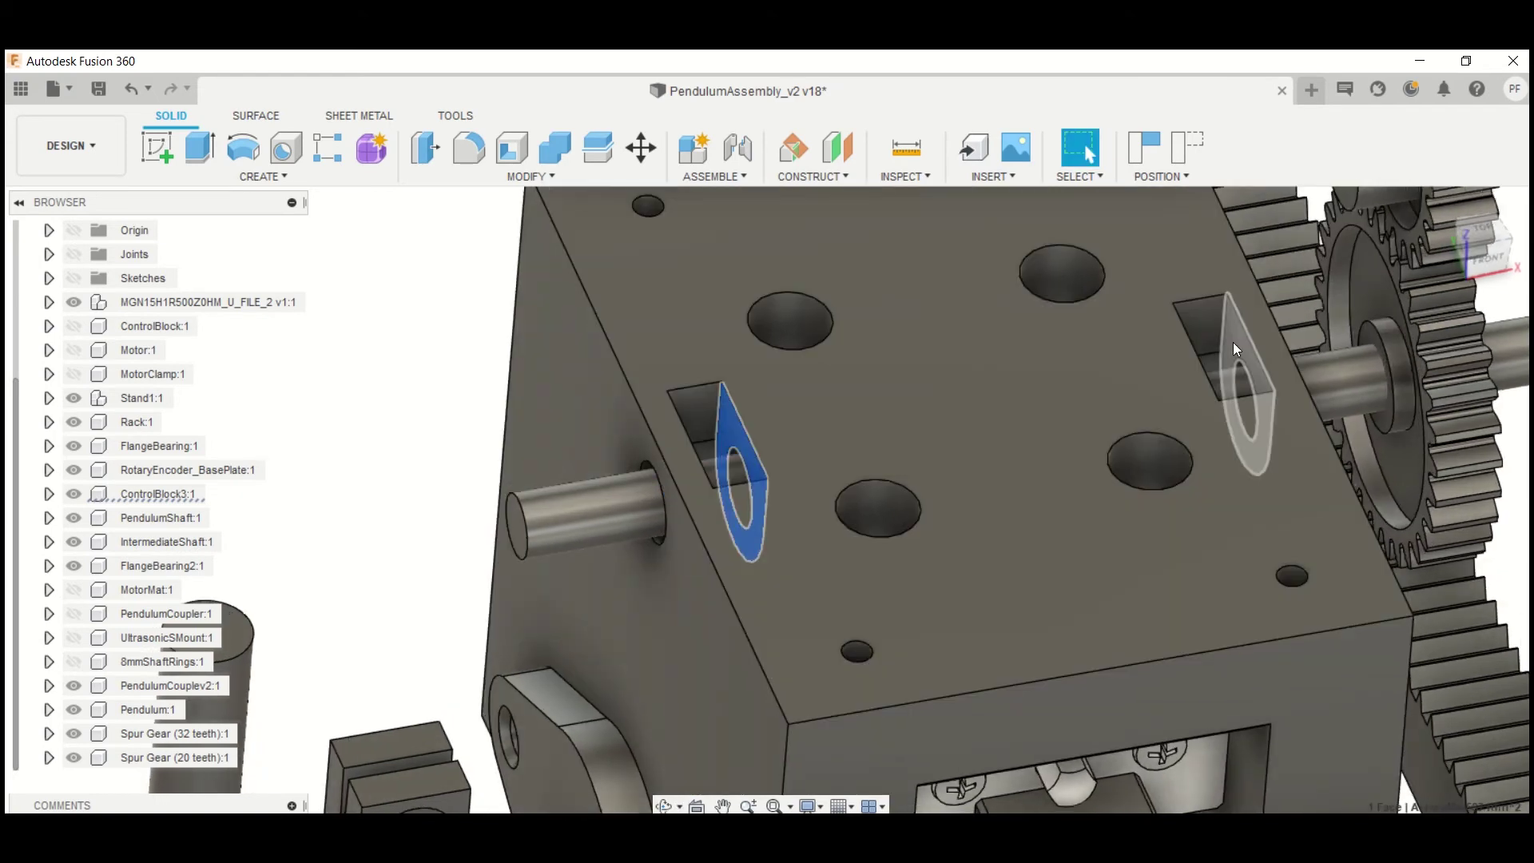
{"action": "left_click", "coordinate": [1233, 343]}
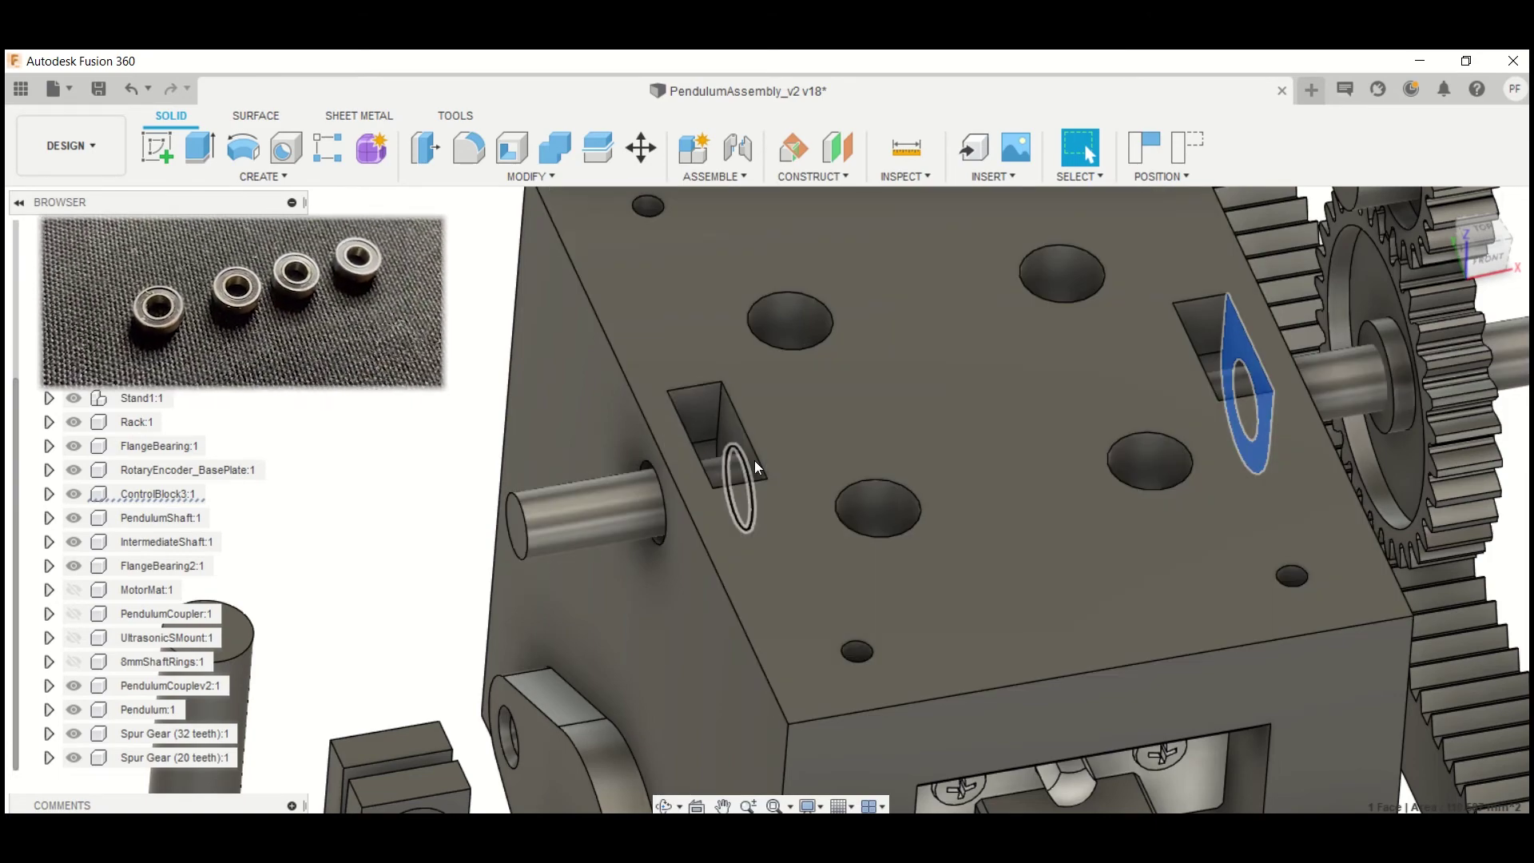
{"action": "left_click", "coordinate": [811, 431]}
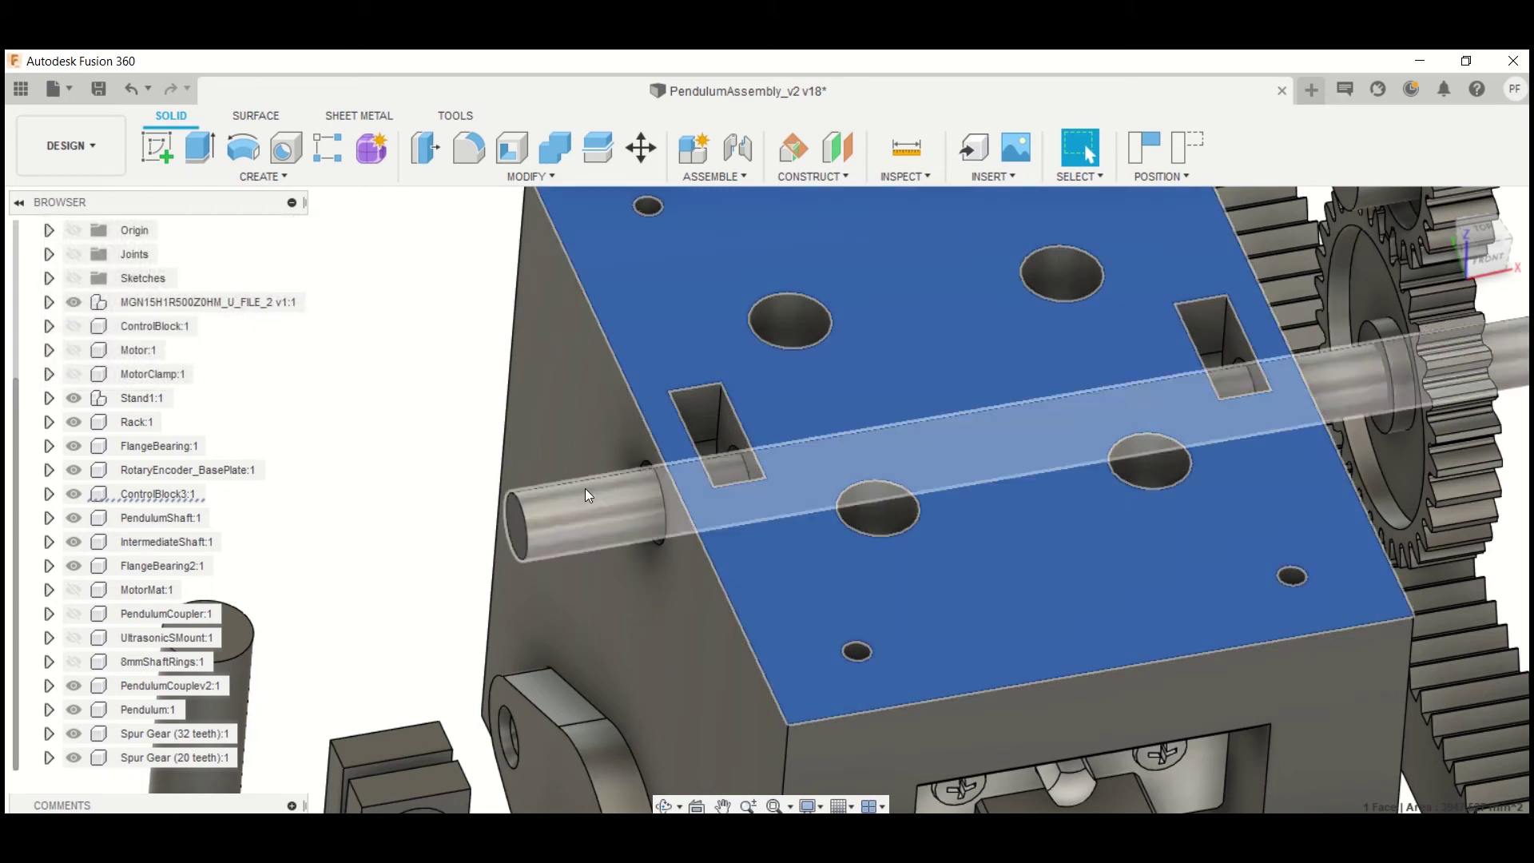
{"action": "left_click", "coordinate": [723, 438]}
{"action": "left_click", "coordinate": [1234, 347]}
{"action": "middle_click_drag", "start_coordinate": [1240, 377], "coordinate": [1104, 518], "text": "shift"}
{"action": "scroll", "coordinate": [1105, 520], "scroll_direction": "down", "scroll_amount": 2}
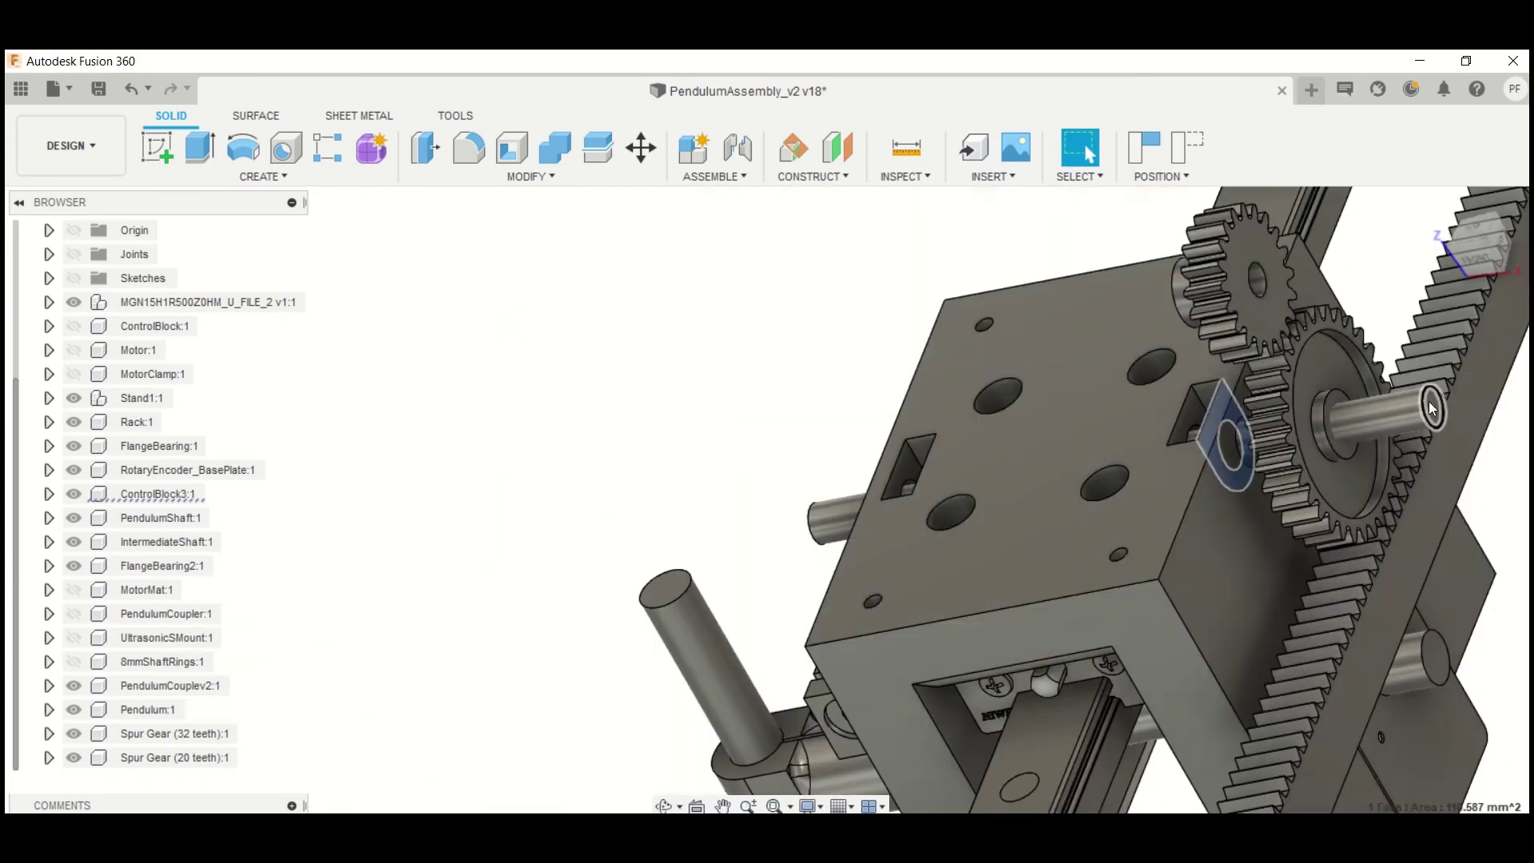
Step: Check the intermediate shaft's projecting ends on both sides of the control block, and clear the selection
{"action": "left_click", "coordinate": [1421, 419]}
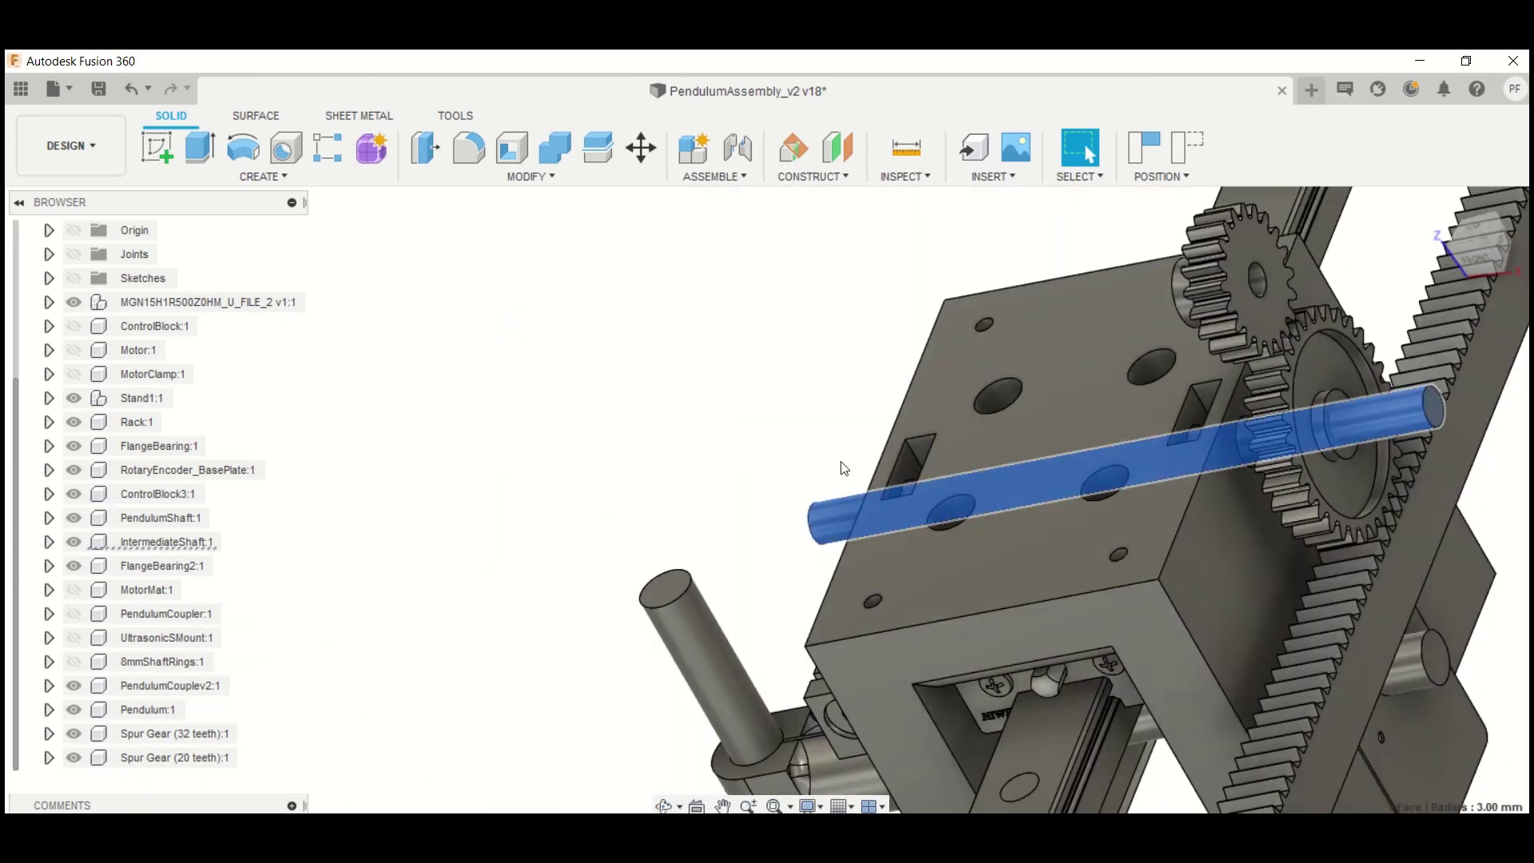
{"action": "middle_click_drag", "start_coordinate": [902, 524], "coordinate": [1031, 511], "text": "shift"}
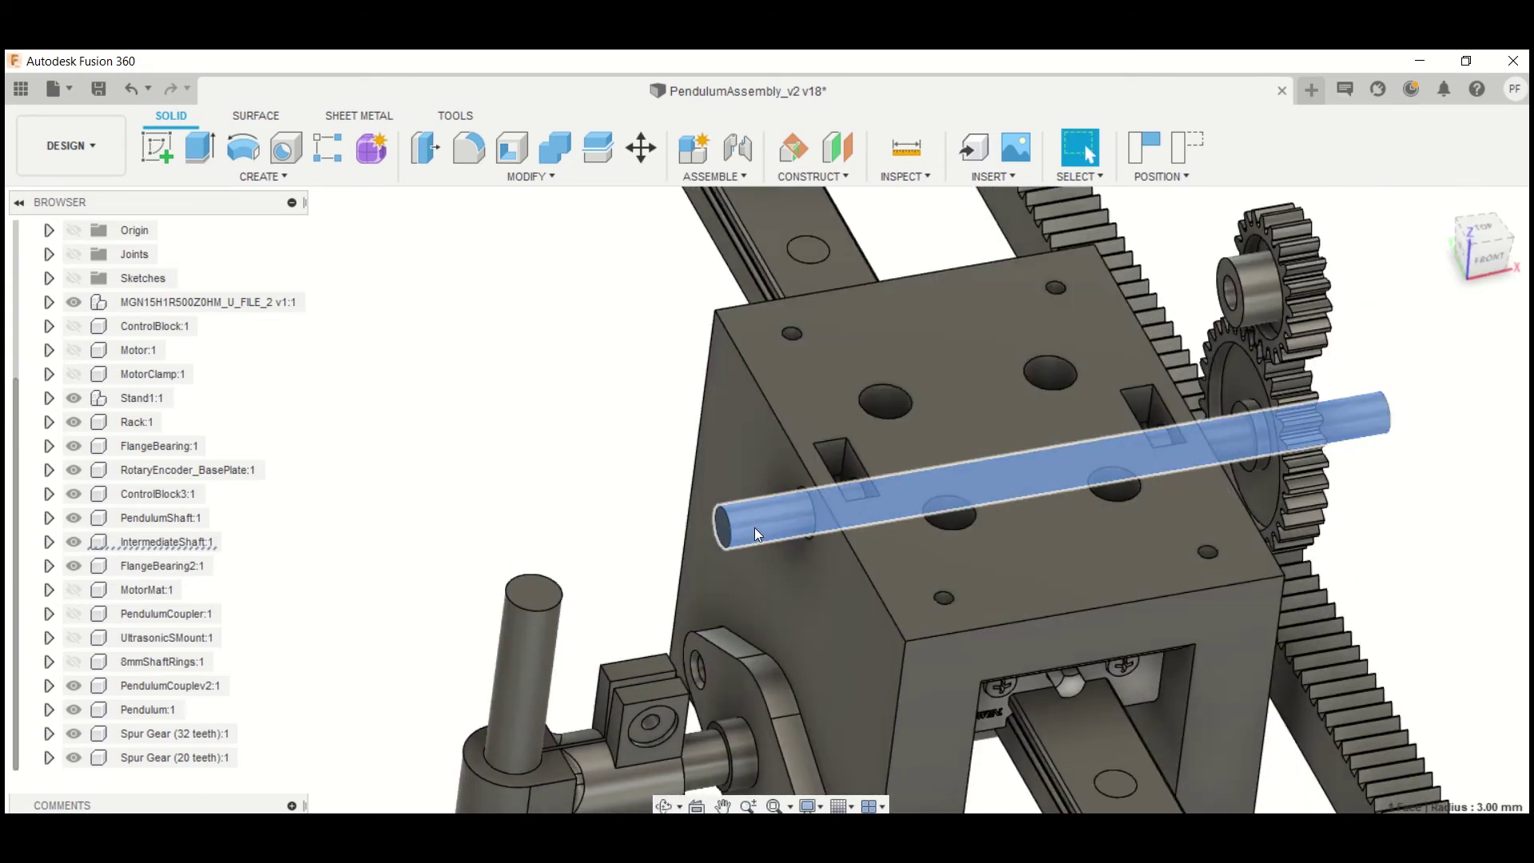
{"action": "scroll", "coordinate": [754, 511], "scroll_direction": "down", "scroll_amount": 3}
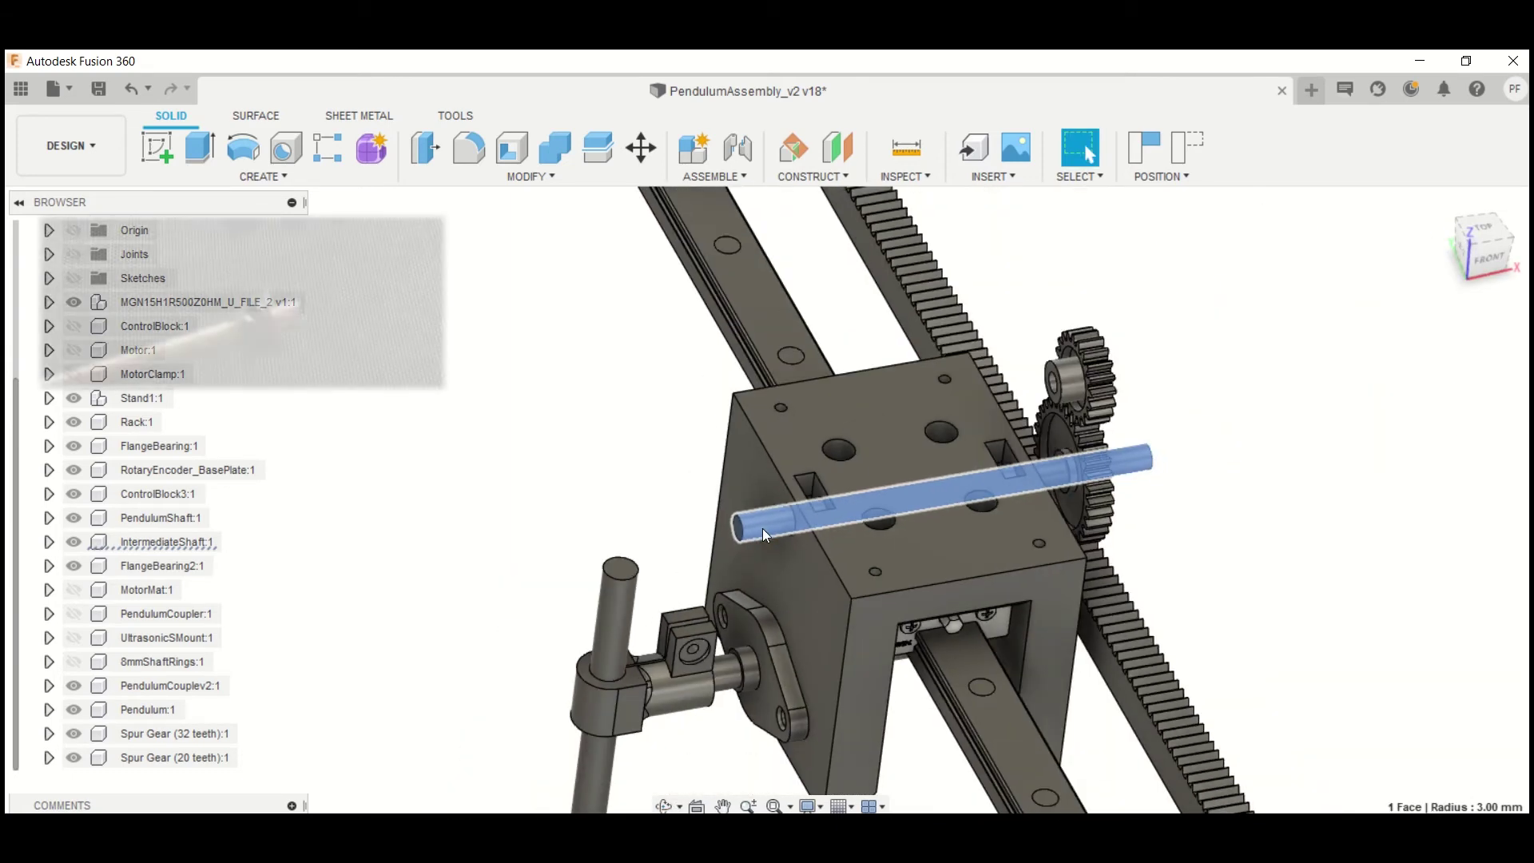
{"action": "scroll", "coordinate": [758, 521], "scroll_direction": "up", "scroll_amount": 2}
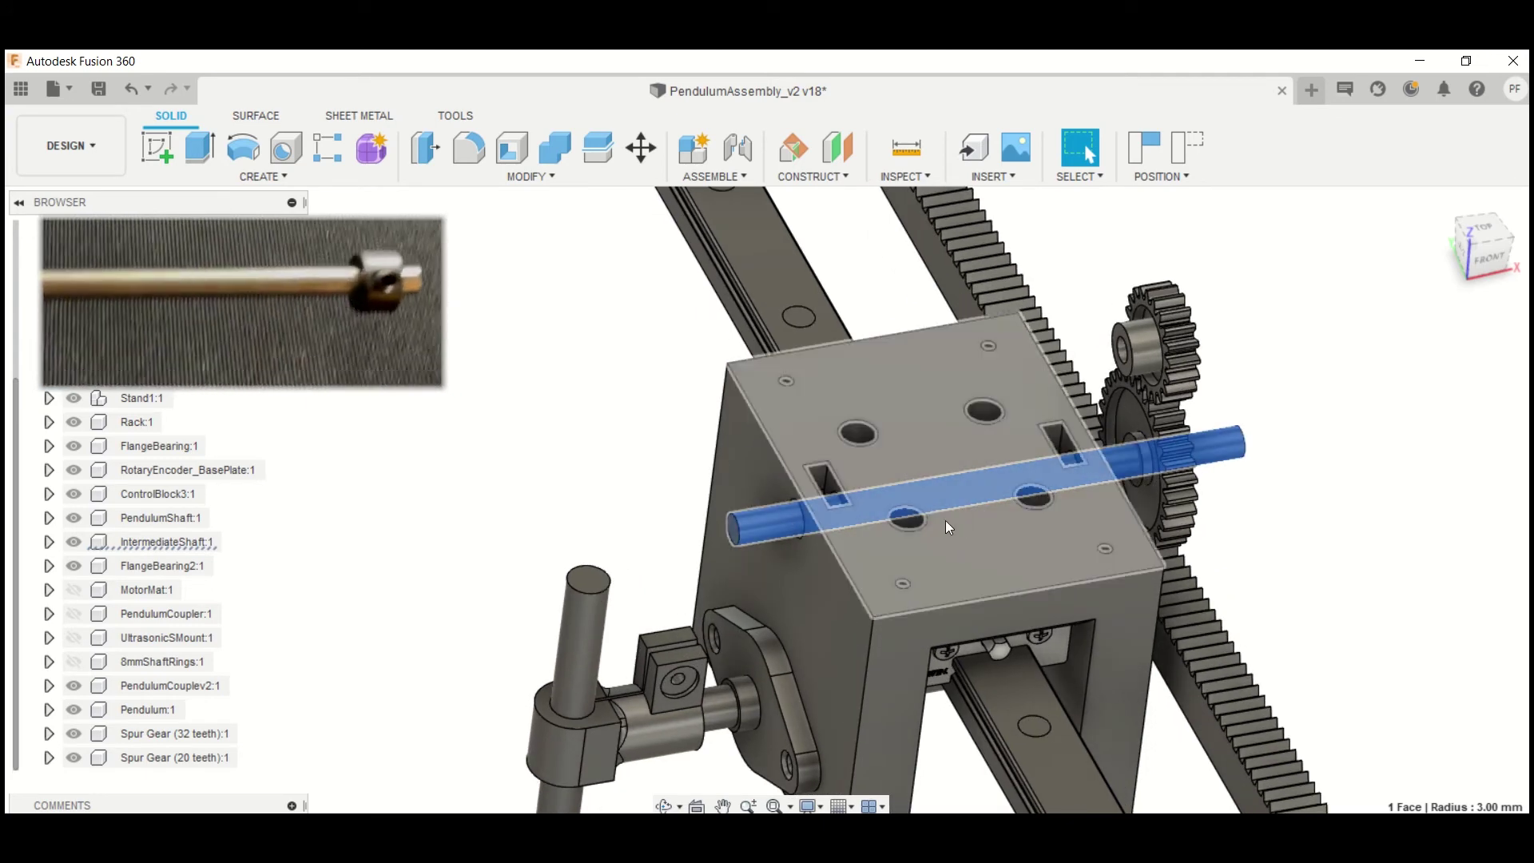
{"action": "left_click", "coordinate": [647, 493]}
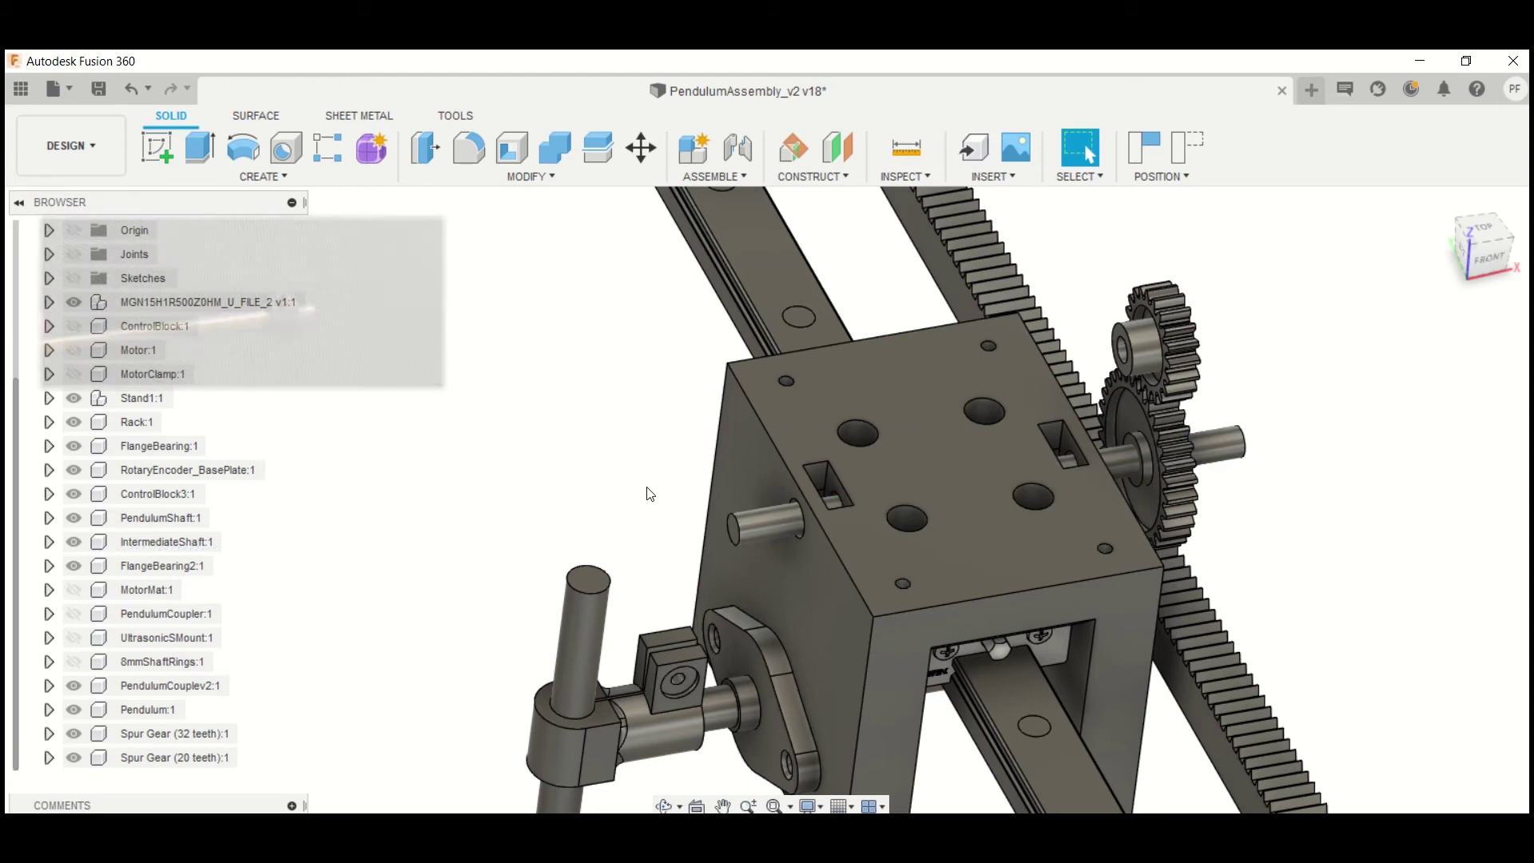
Step: Show the MotorClamp and Motor components on top of the control block
{"action": "left_click", "coordinate": [72, 373]}
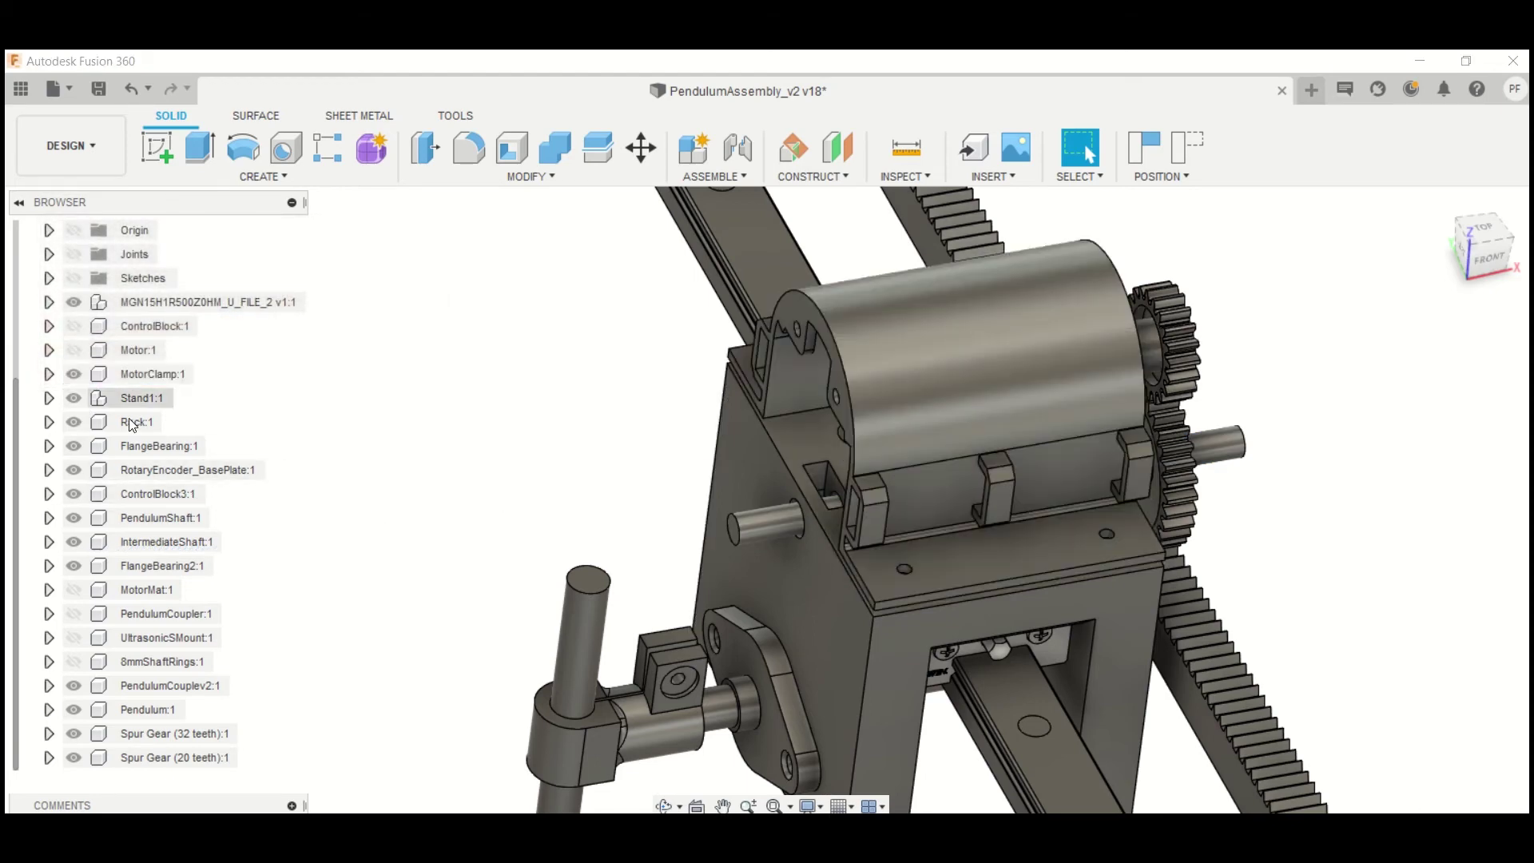
{"action": "left_click", "coordinate": [942, 401]}
{"action": "middle_click_drag", "start_coordinate": [582, 457], "coordinate": [535, 480]}
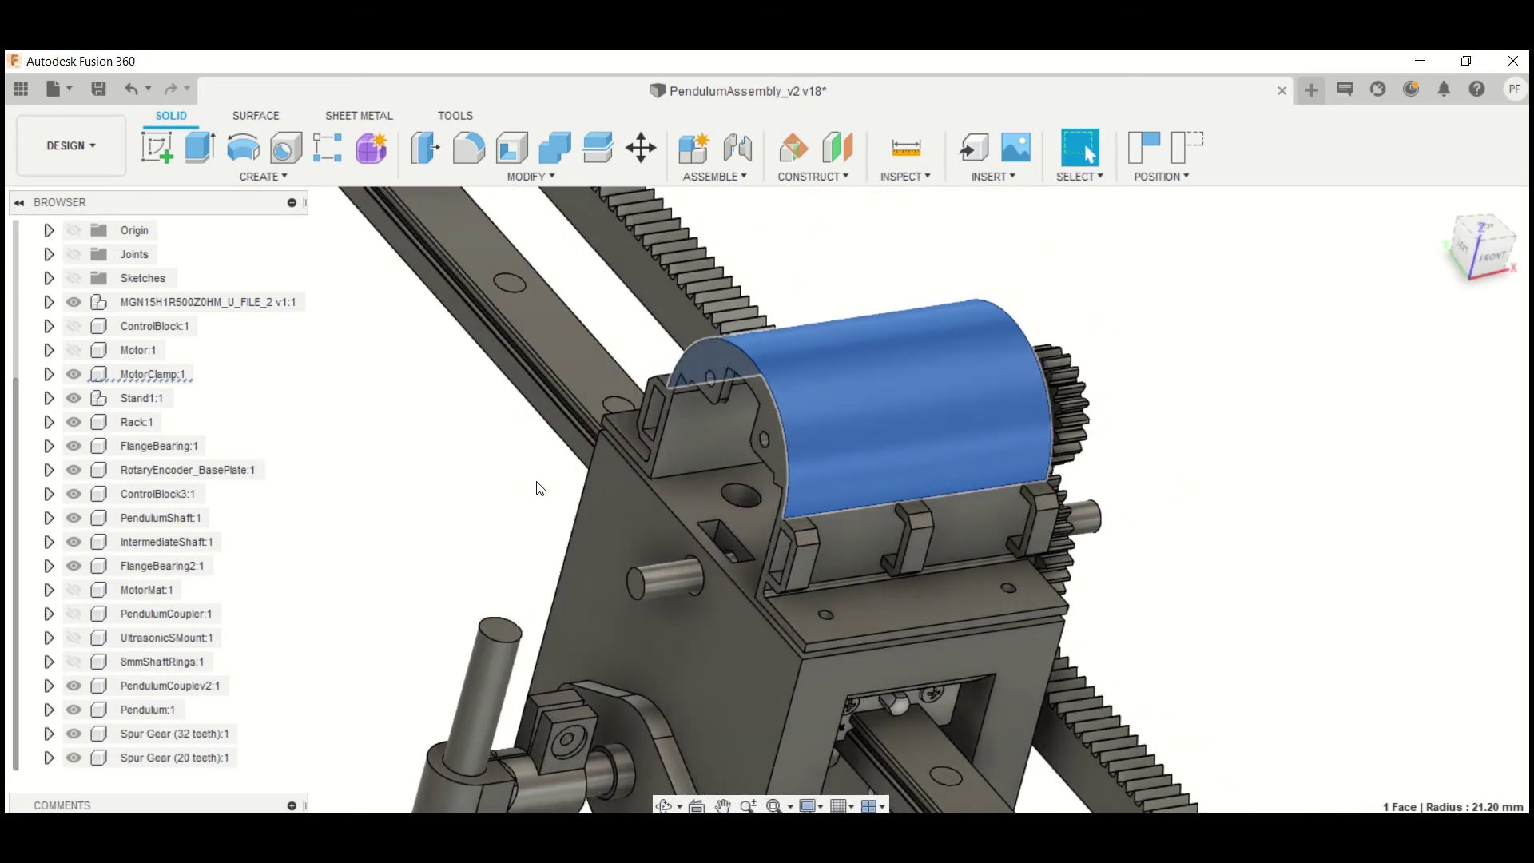
{"action": "left_click", "coordinate": [73, 350]}
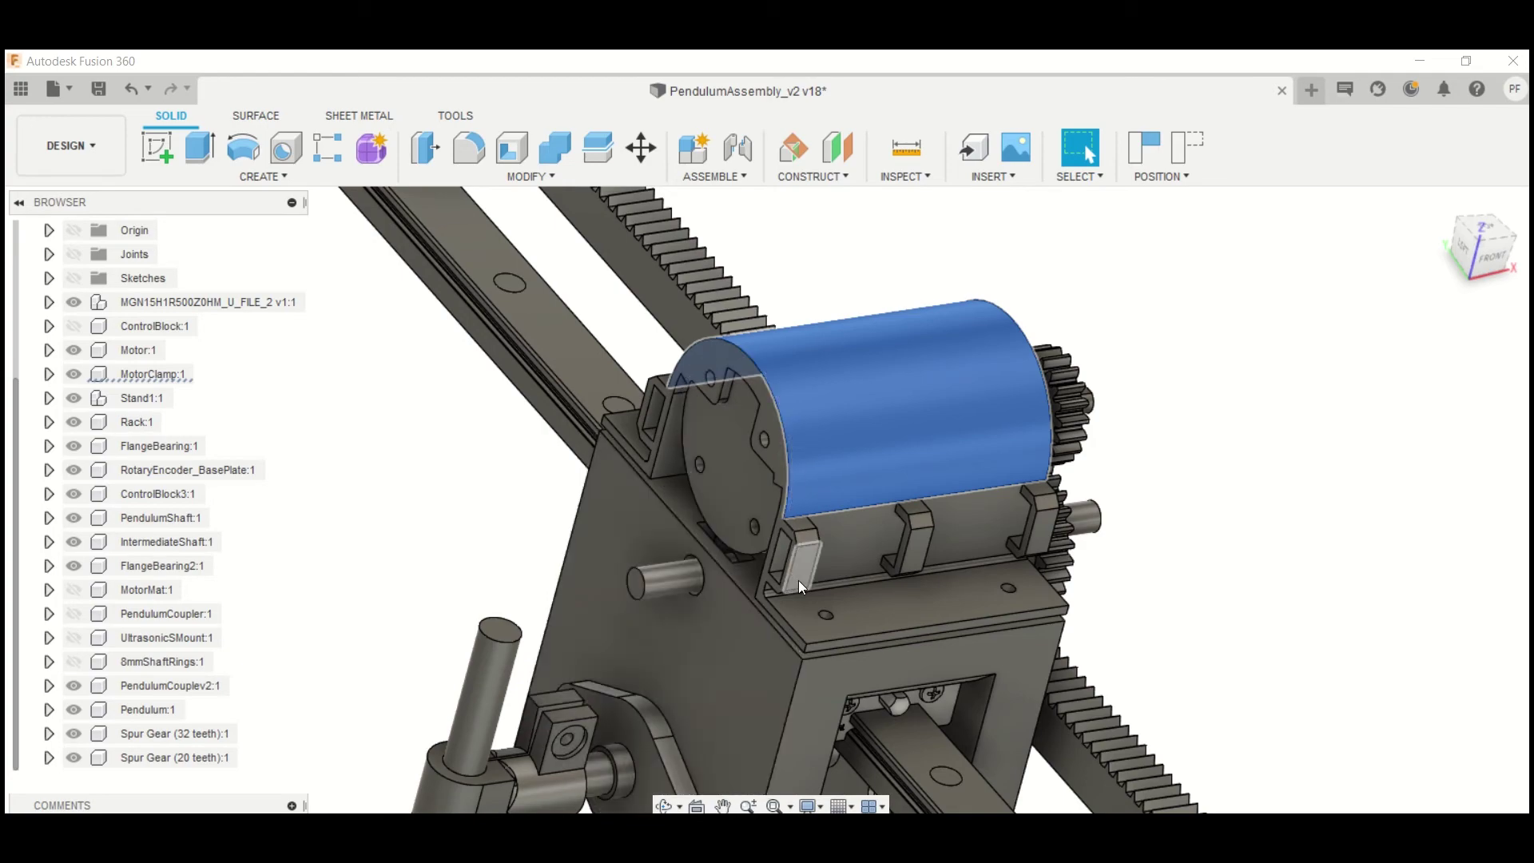
Step: Inspect the motor's front face and its screw holes behind the 20-tooth gear in the clamp opening
{"action": "mouse_move", "coordinate": [917, 534]}
{"action": "middle_mouse_down", "text": "shift"}
{"action": "mouse_move", "coordinate": [929, 574]}
{"action": "mouse_move", "coordinate": [898, 652]}
{"action": "mouse_move", "coordinate": [861, 623]}
{"action": "middle_mouse_up", "text": "shift"}
{"action": "scroll", "coordinate": [1001, 416], "scroll_direction": "up", "scroll_amount": 3}
{"action": "left_click", "coordinate": [975, 462]}
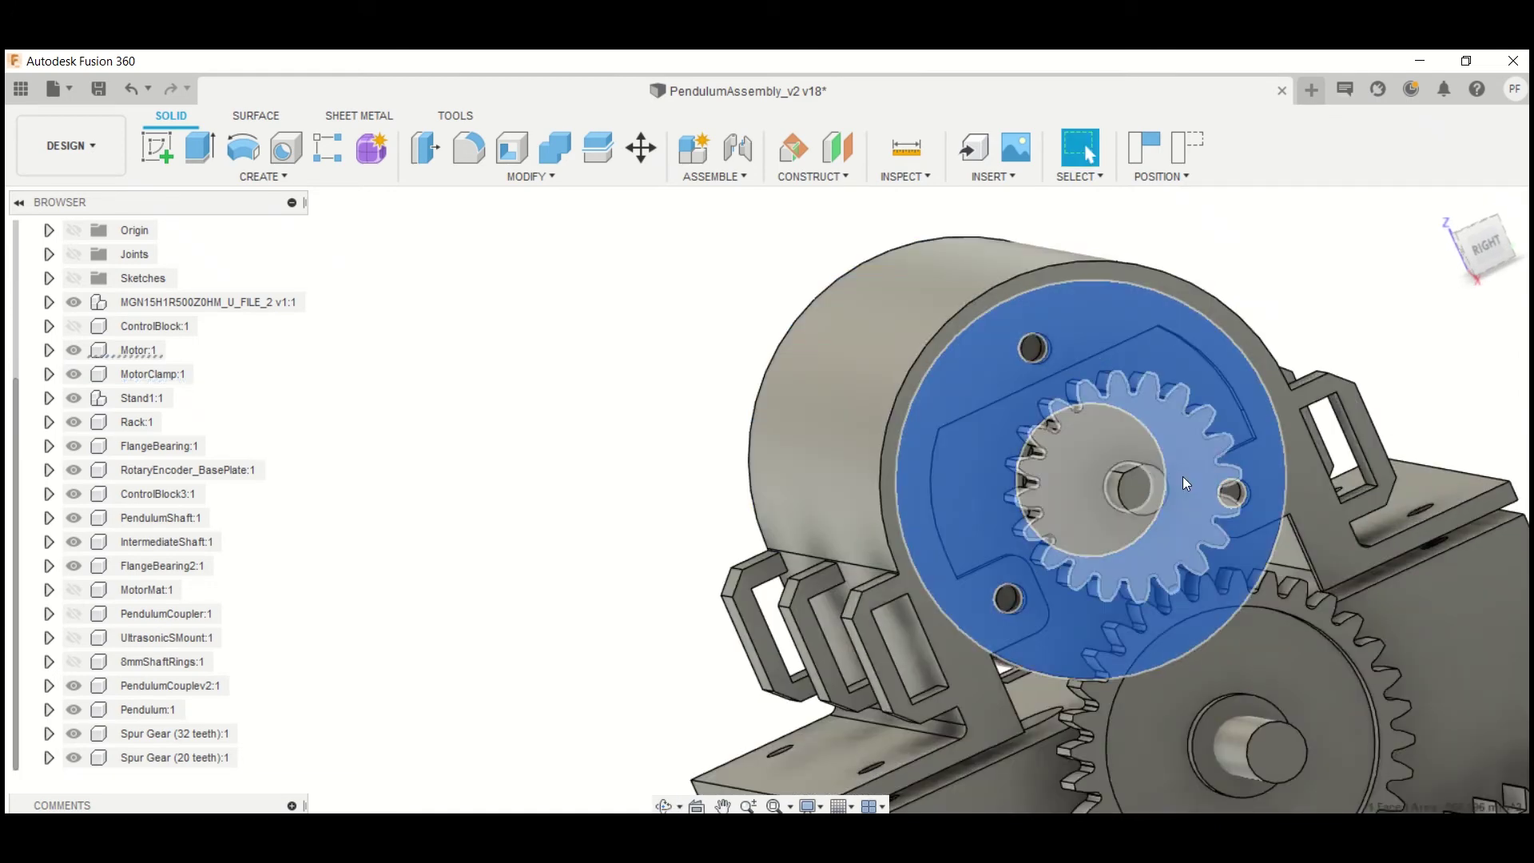
{"action": "middle_click_drag", "start_coordinate": [904, 602], "coordinate": [861, 551], "text": "shift"}
{"action": "middle_click_drag", "start_coordinate": [1119, 548], "coordinate": [1058, 550], "text": "shift"}
{"action": "scroll", "coordinate": [1058, 550], "scroll_direction": "down", "scroll_amount": 3}
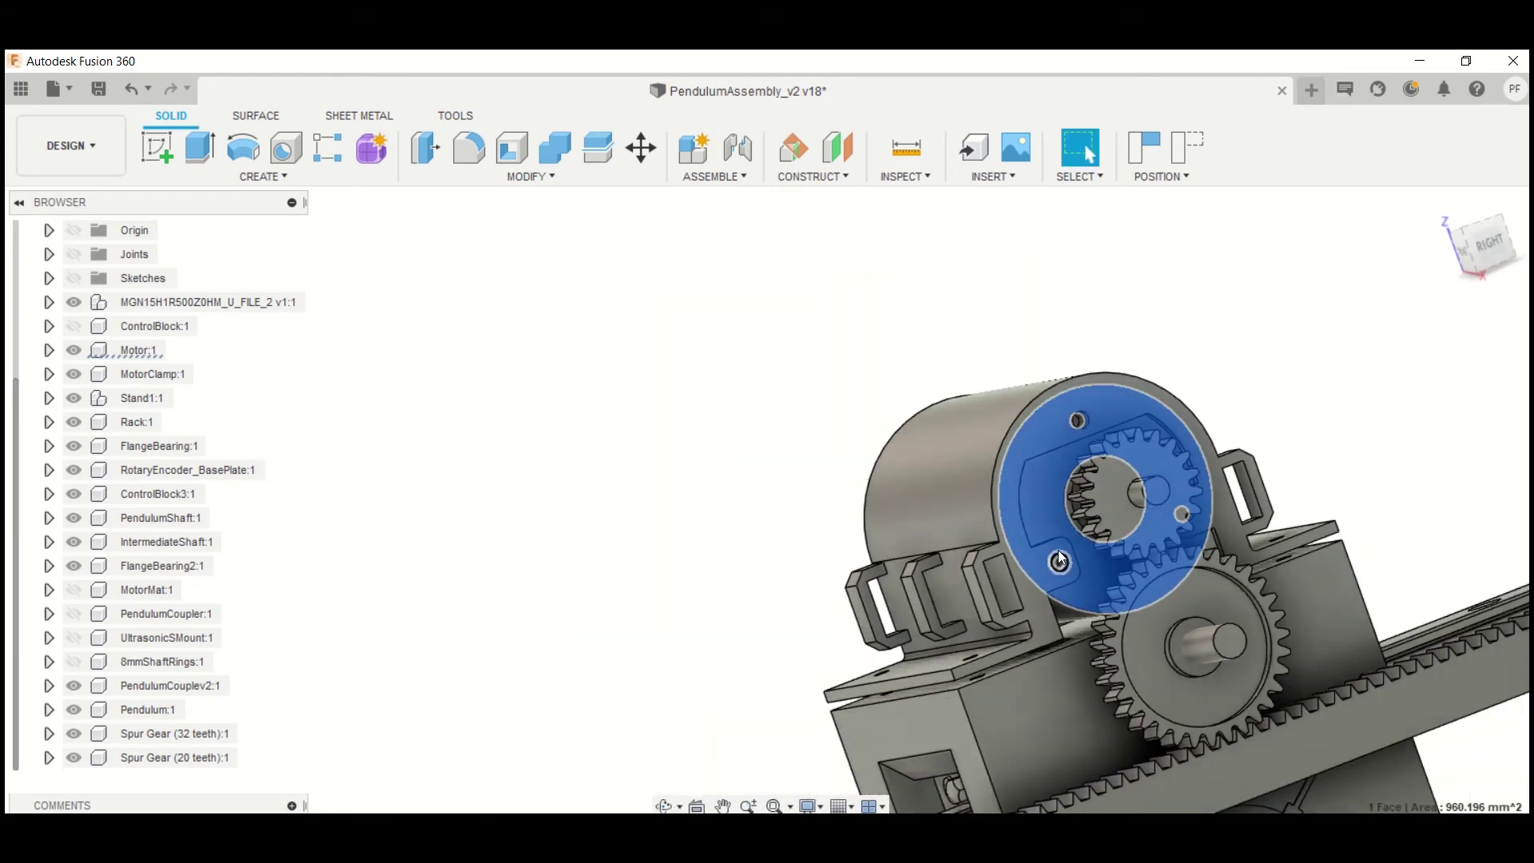
{"action": "left_click", "coordinate": [1021, 258]}
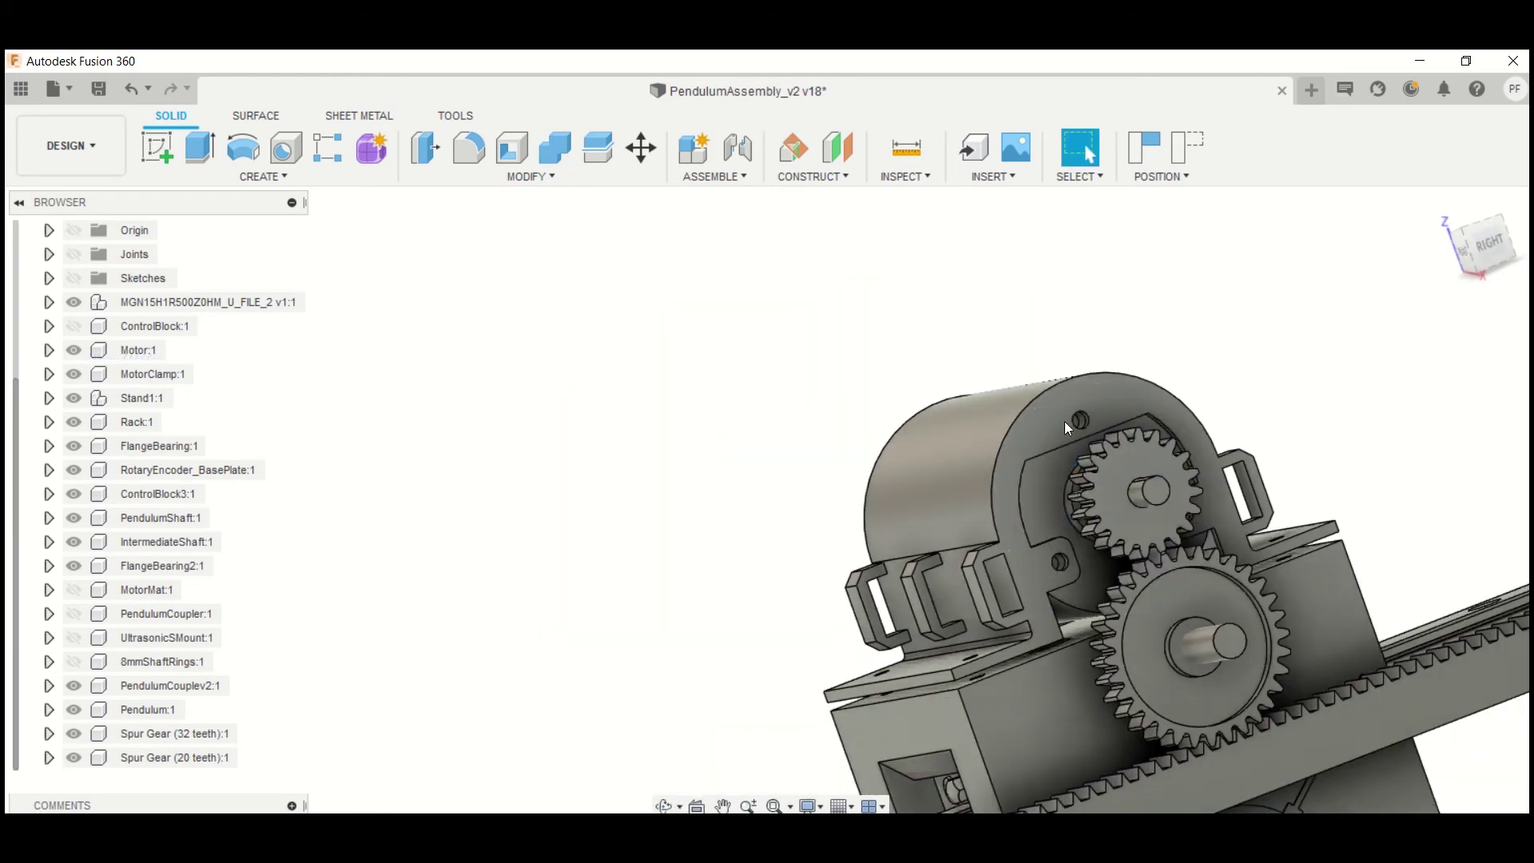
Step: Examine the 20-tooth gear on the motor shaft and the drive path through the 32-tooth gear to the rack
{"action": "left_click", "coordinate": [1148, 455]}
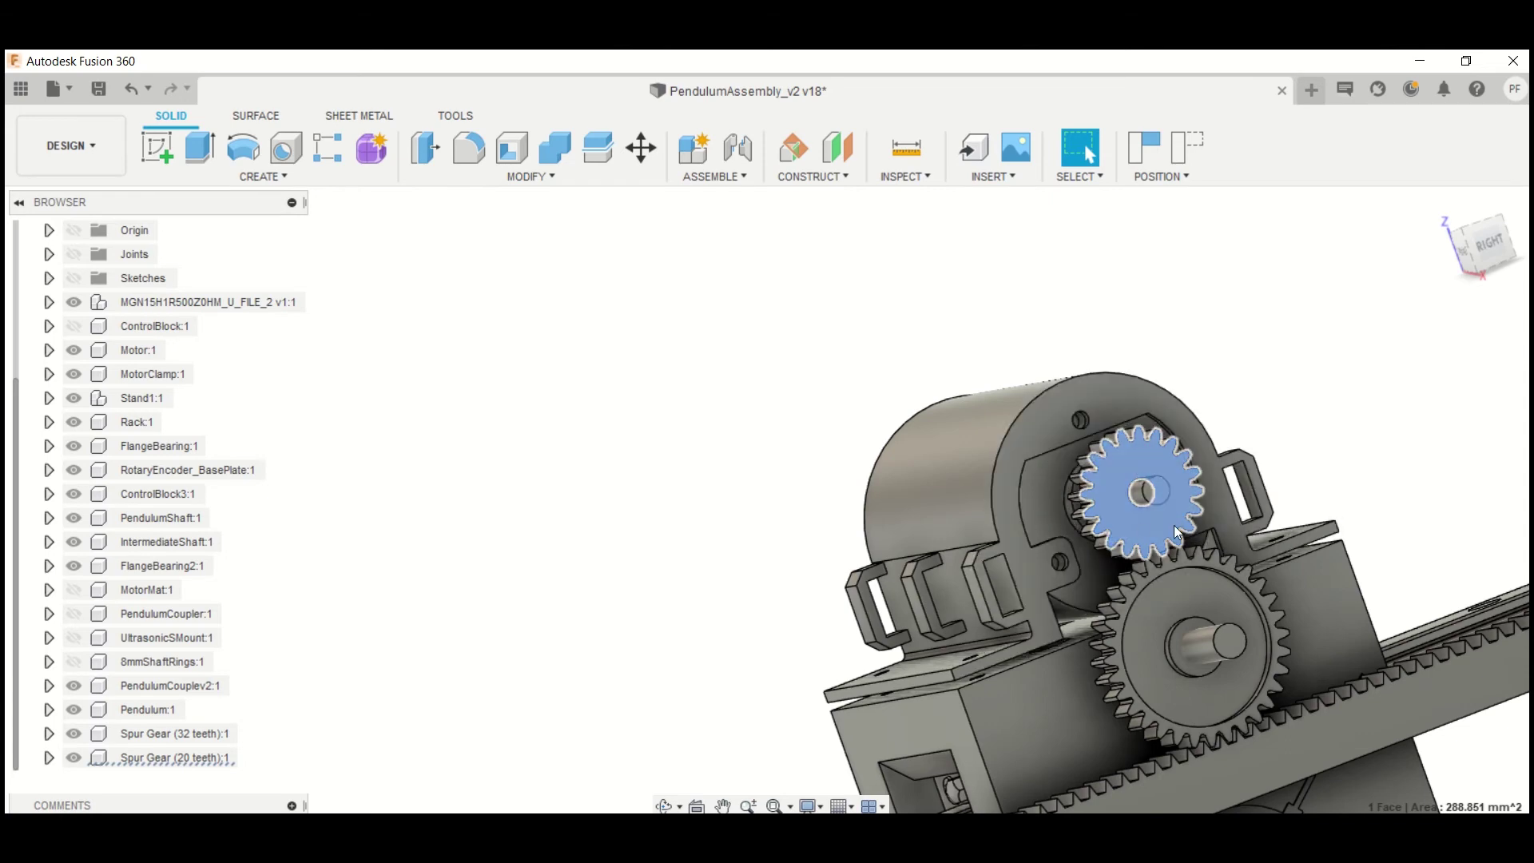
{"action": "scroll", "coordinate": [1085, 427], "scroll_direction": "up", "scroll_amount": 3}
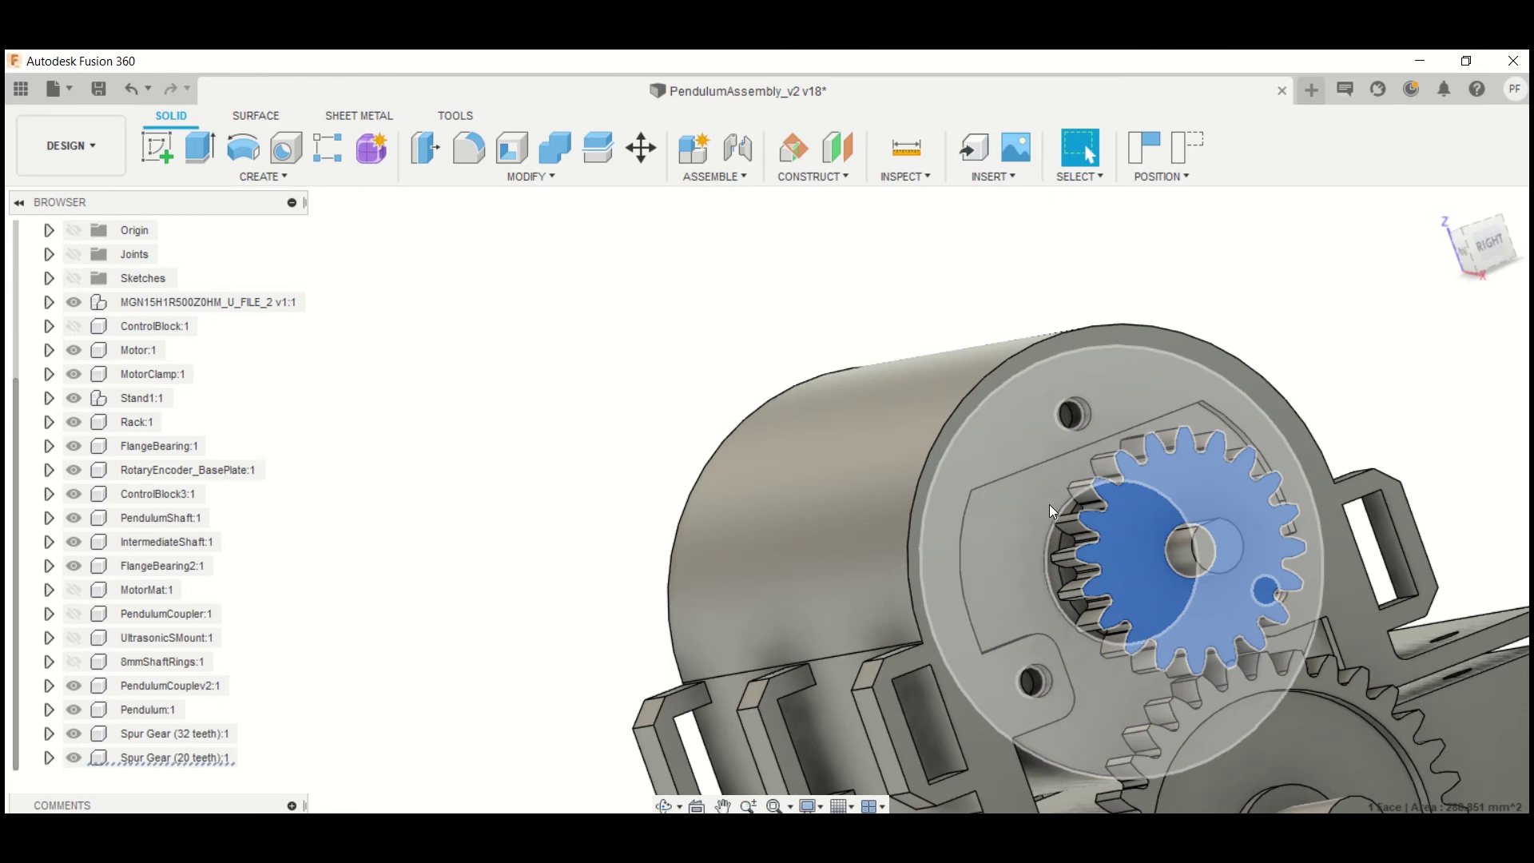
{"action": "middle_click_drag", "start_coordinate": [1146, 489], "coordinate": [1143, 535], "text": "shift"}
{"action": "scroll", "coordinate": [1143, 532], "scroll_direction": "down", "scroll_amount": 3}
{"action": "scroll", "coordinate": [1126, 523], "scroll_direction": "down", "scroll_amount": 2}
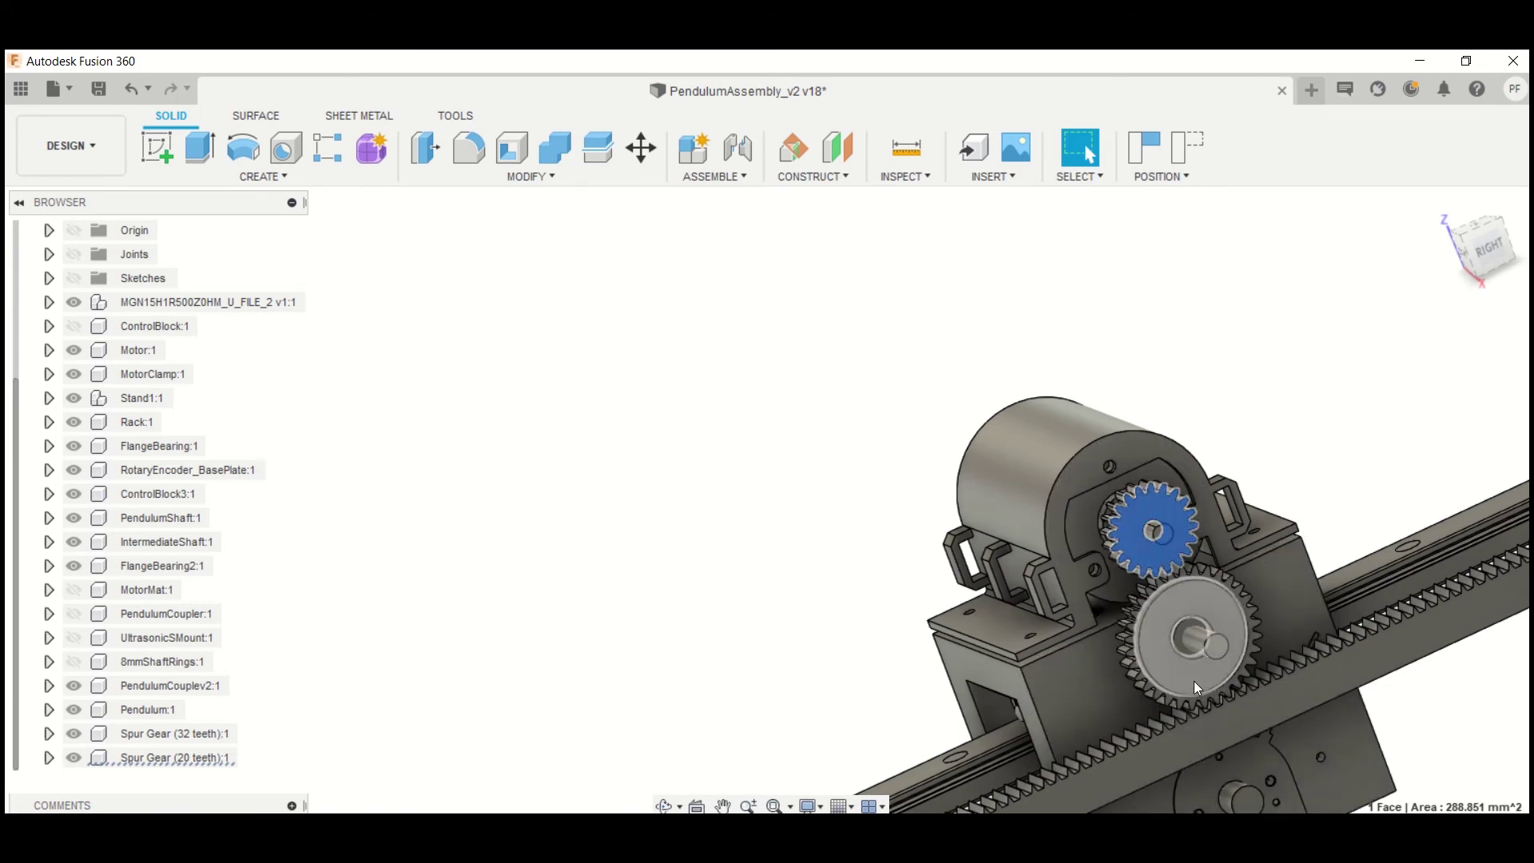
{"action": "scroll", "coordinate": [1134, 636], "scroll_direction": "up", "scroll_amount": 3}
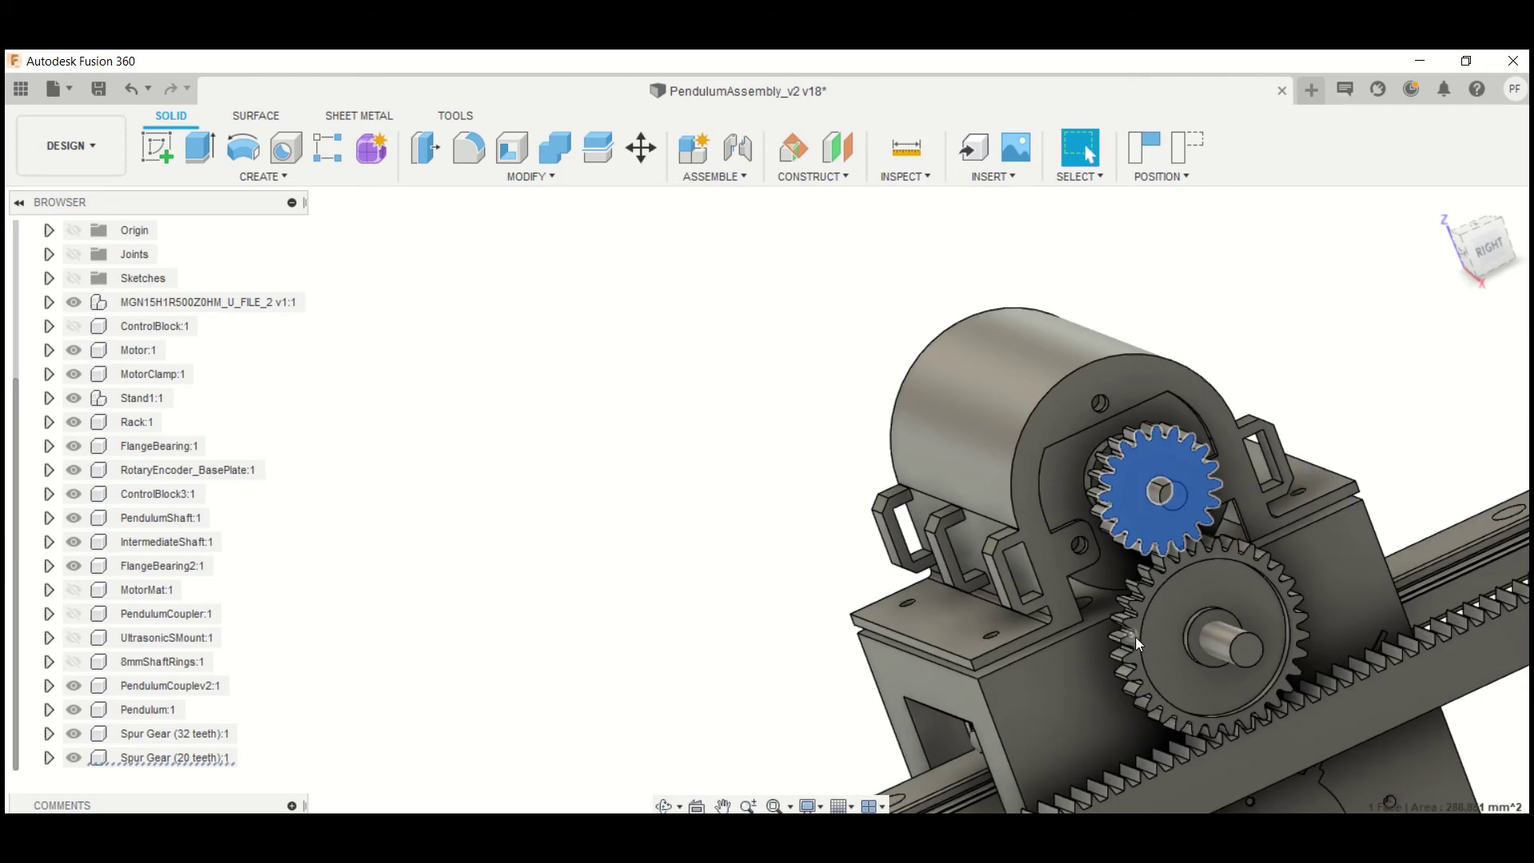
Step: Examine the screw holes in the motor clamp's front plate that fix the motor
{"action": "scroll", "coordinate": [960, 534], "scroll_direction": "up", "scroll_amount": 2}
{"action": "middle_click_drag", "start_coordinate": [948, 544], "coordinate": [983, 537], "text": "shift"}
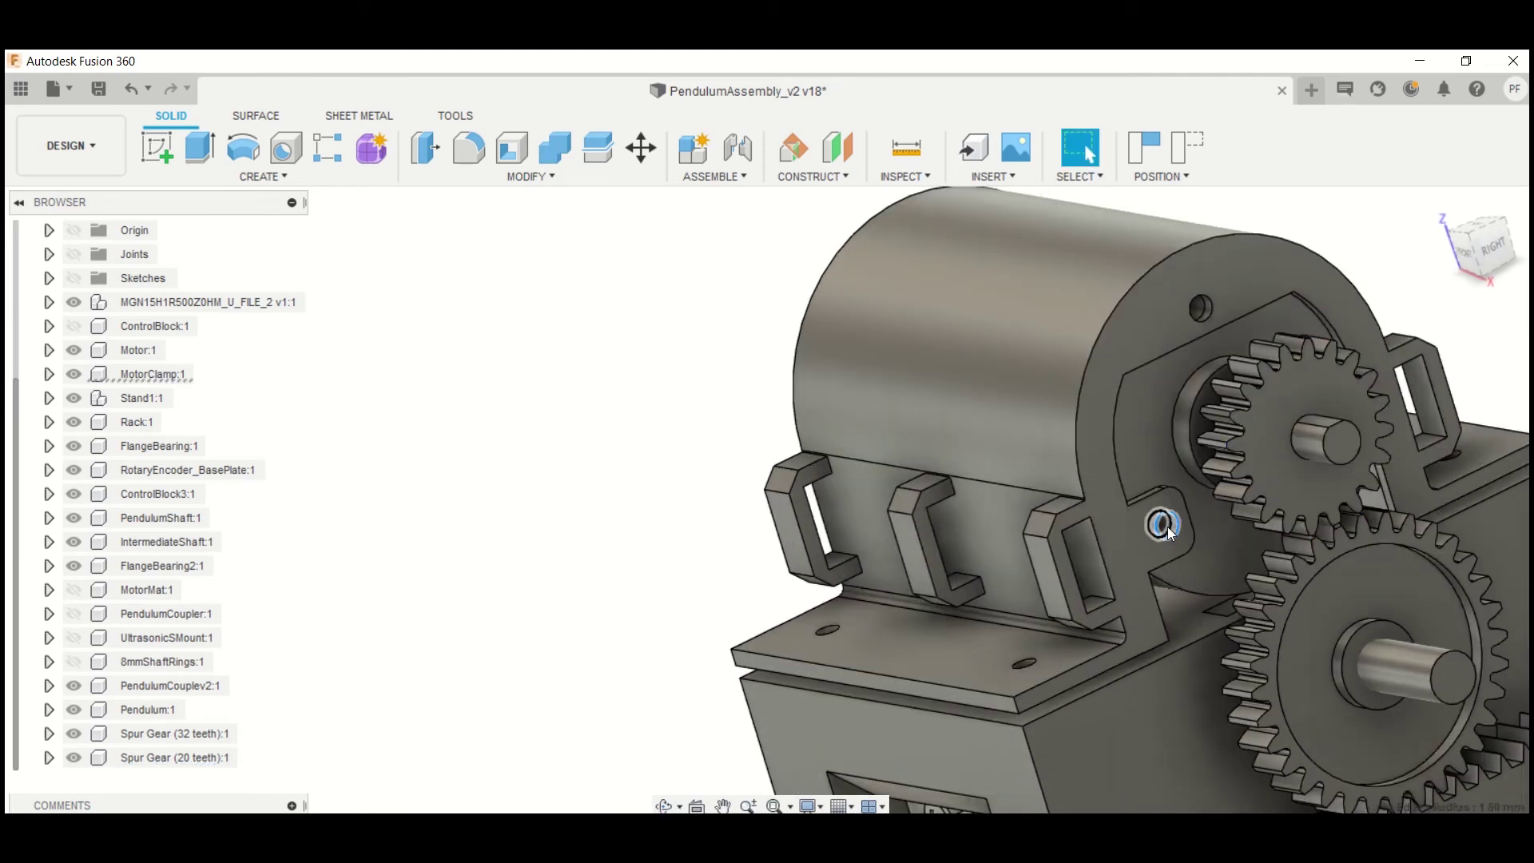
{"action": "left_click", "coordinate": [1208, 313]}
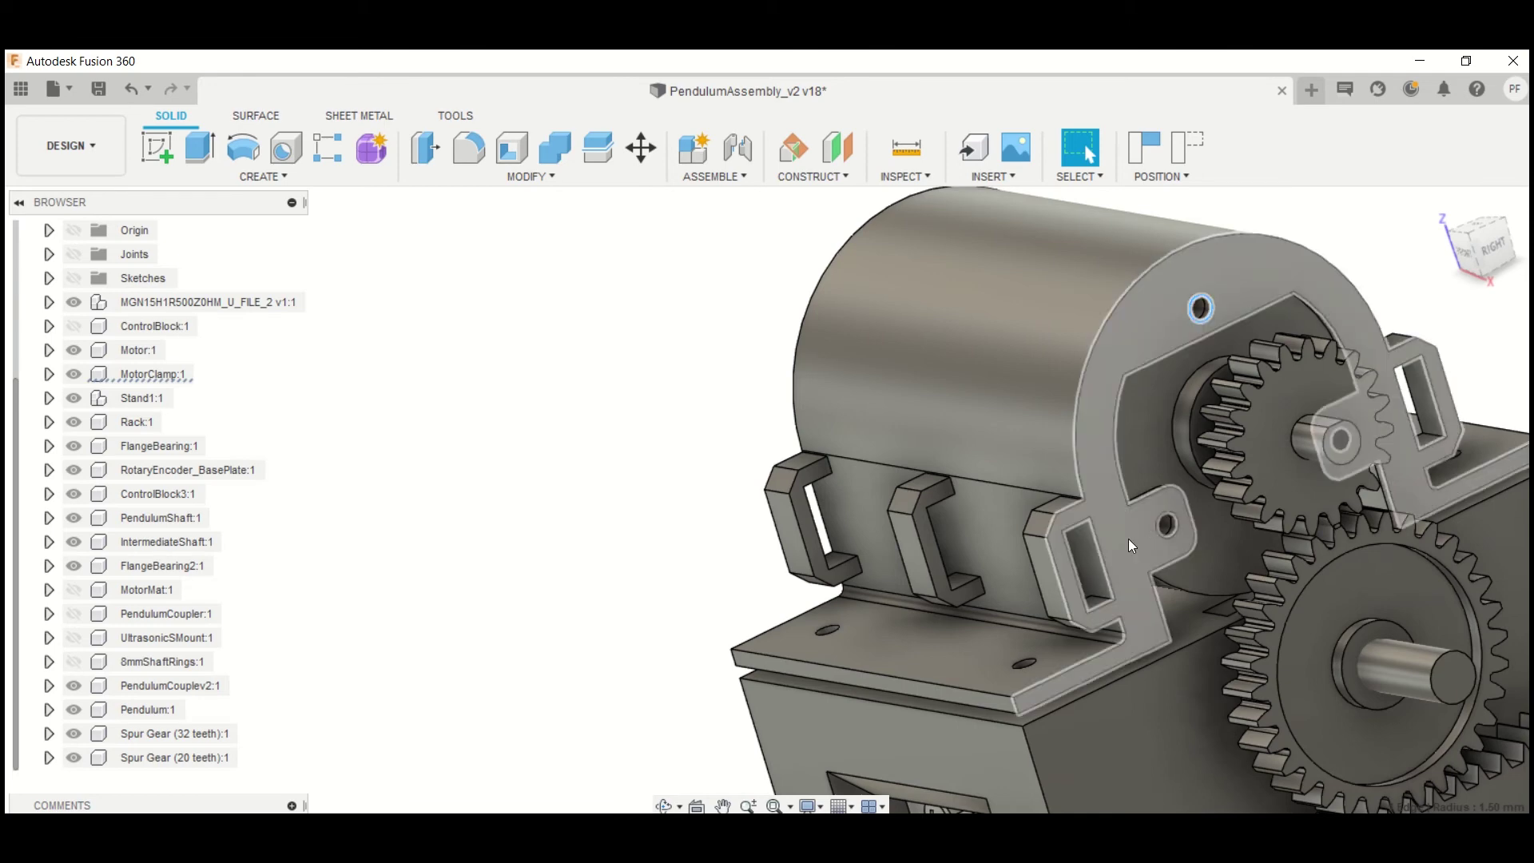
Step: Inspect the motor clamp's side loops and the mounting holes in its base flange
{"action": "scroll", "coordinate": [915, 507], "scroll_direction": "down", "scroll_amount": 1}
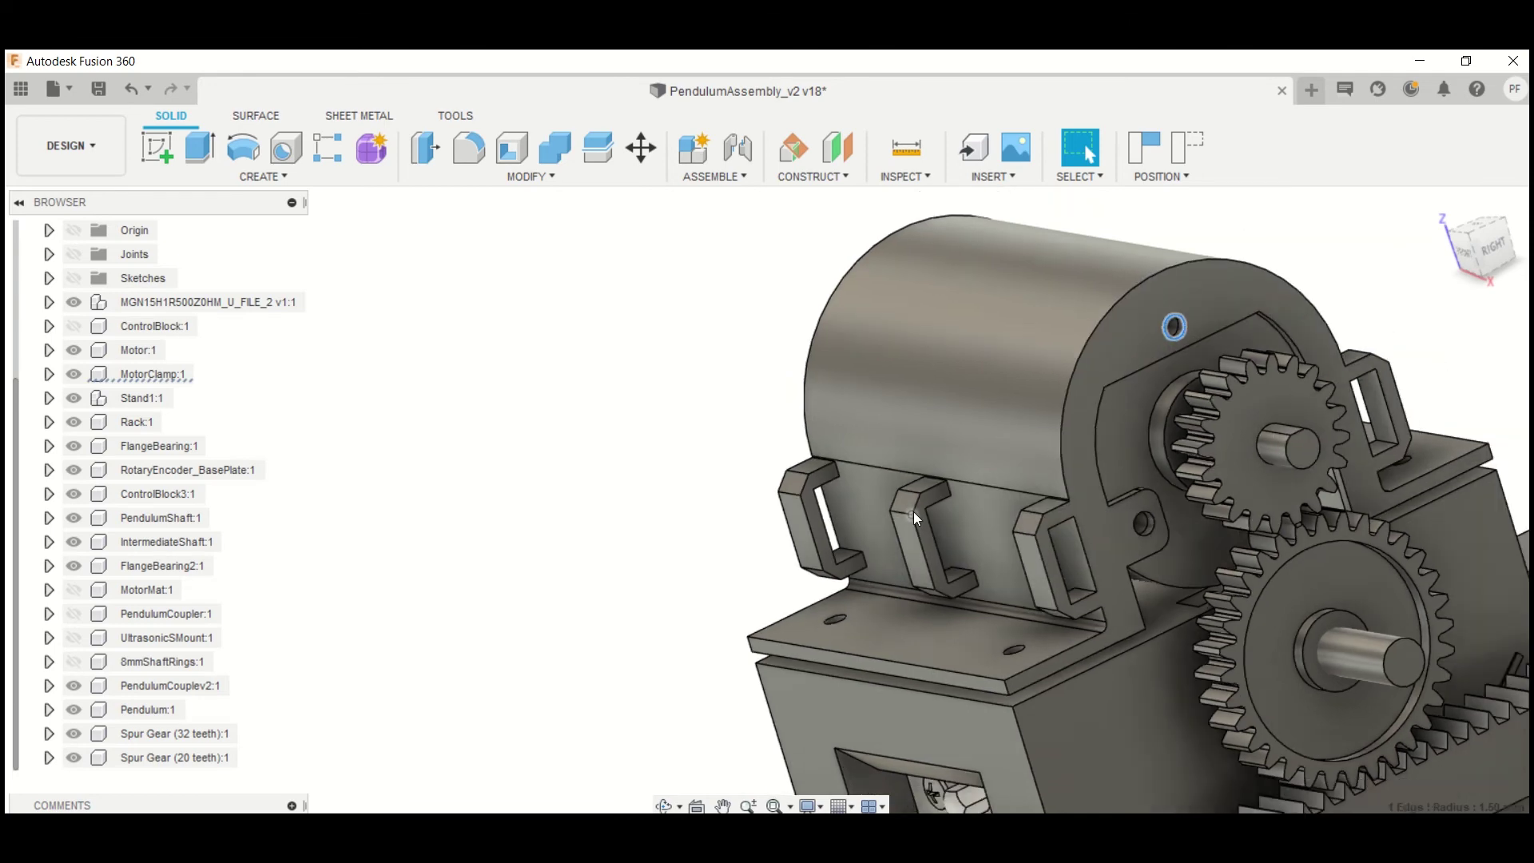
{"action": "middle_click_drag", "start_coordinate": [899, 511], "coordinate": [1027, 563], "text": "shift"}
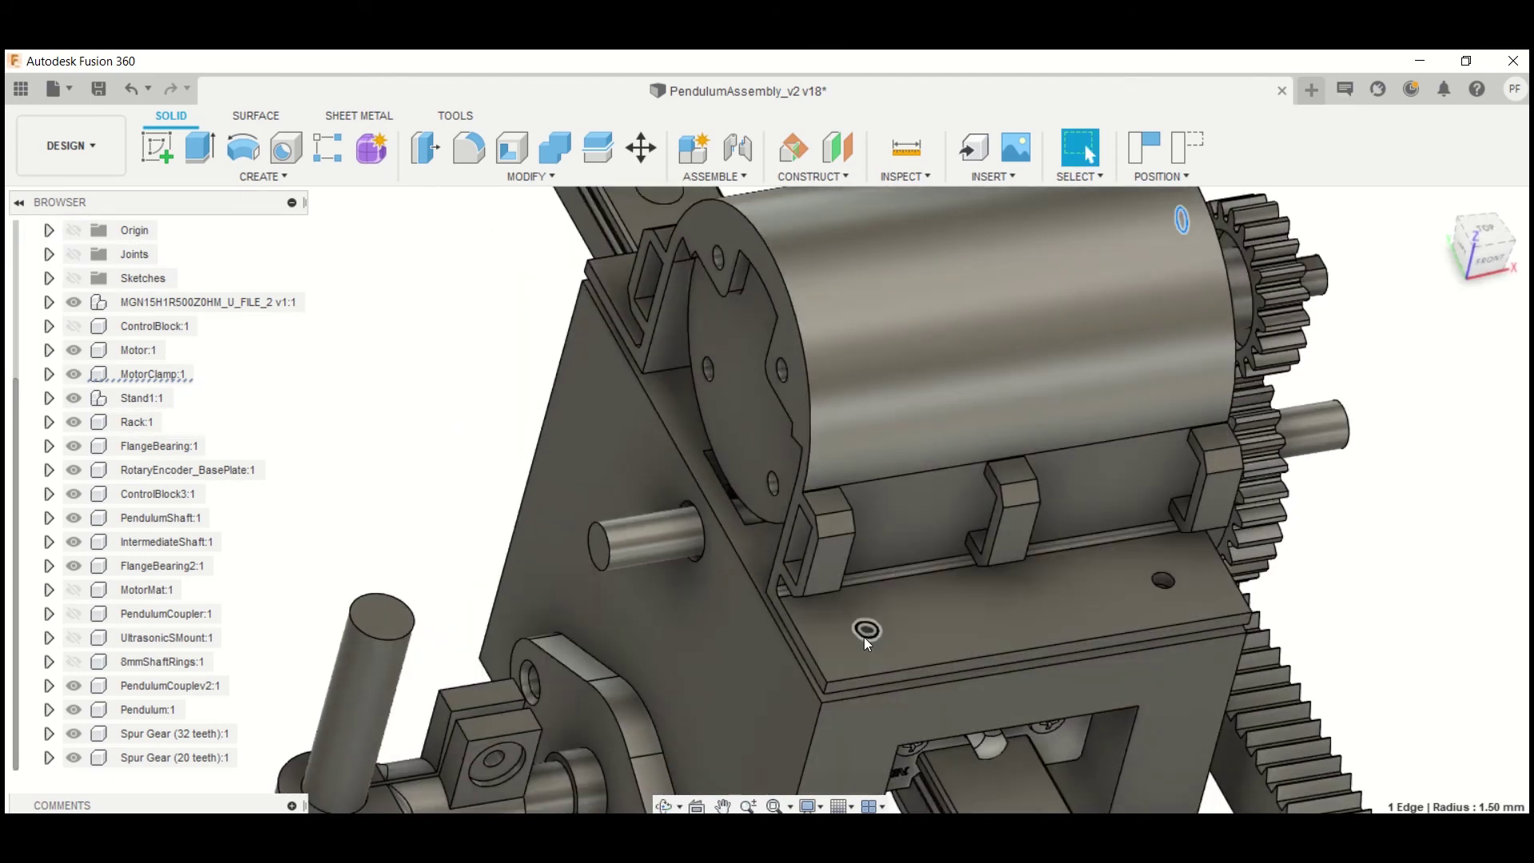
{"action": "left_click", "coordinate": [865, 628]}
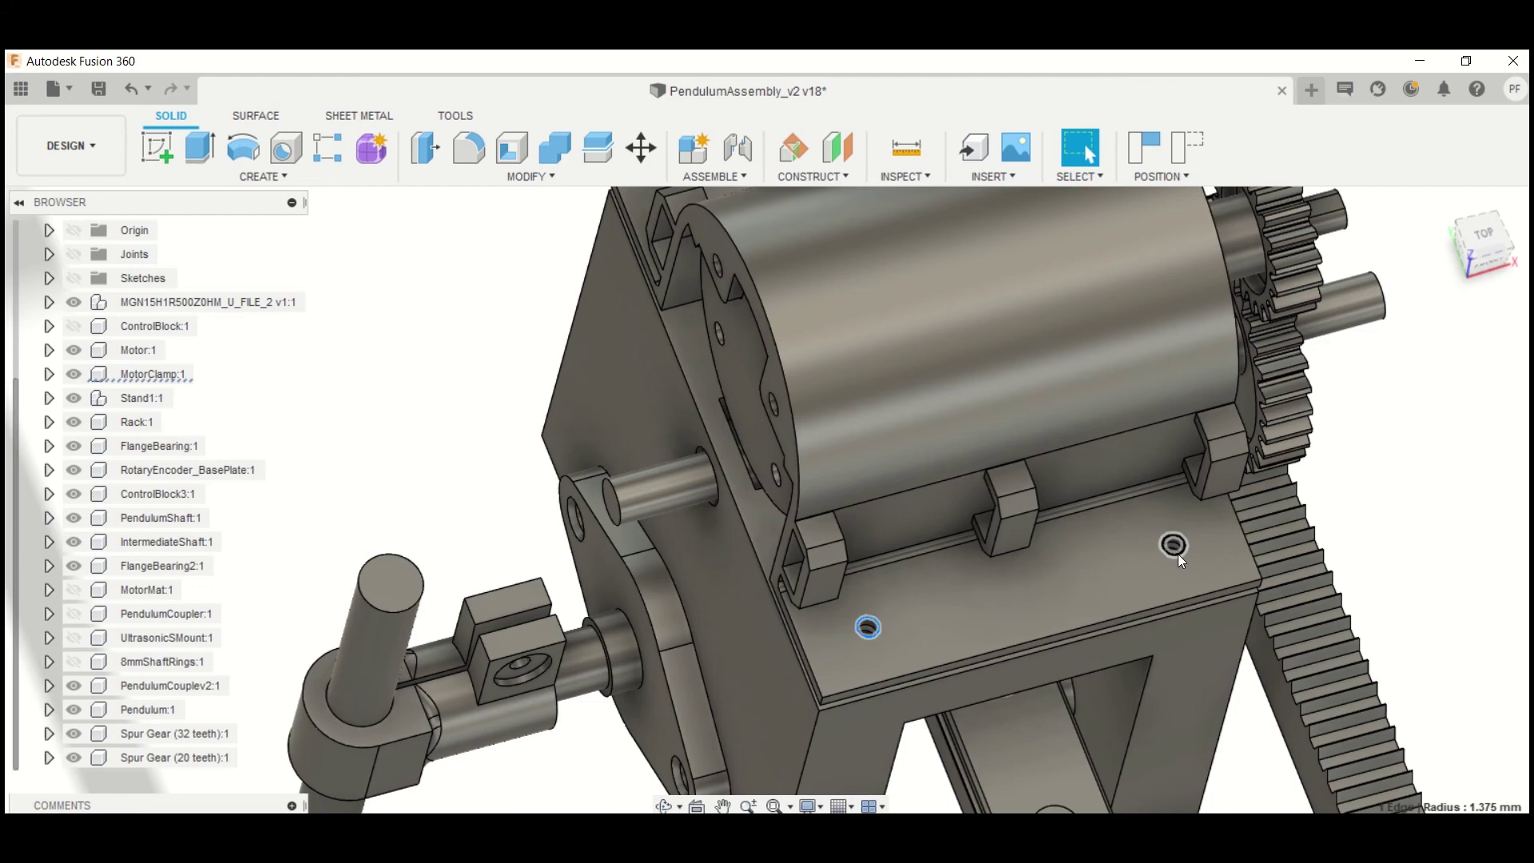
Step: Show the MotorMat component in the gap between the motor clamp's base and the control block
{"action": "middle_click_drag", "start_coordinate": [1059, 533], "coordinate": [383, 458], "text": "shift"}
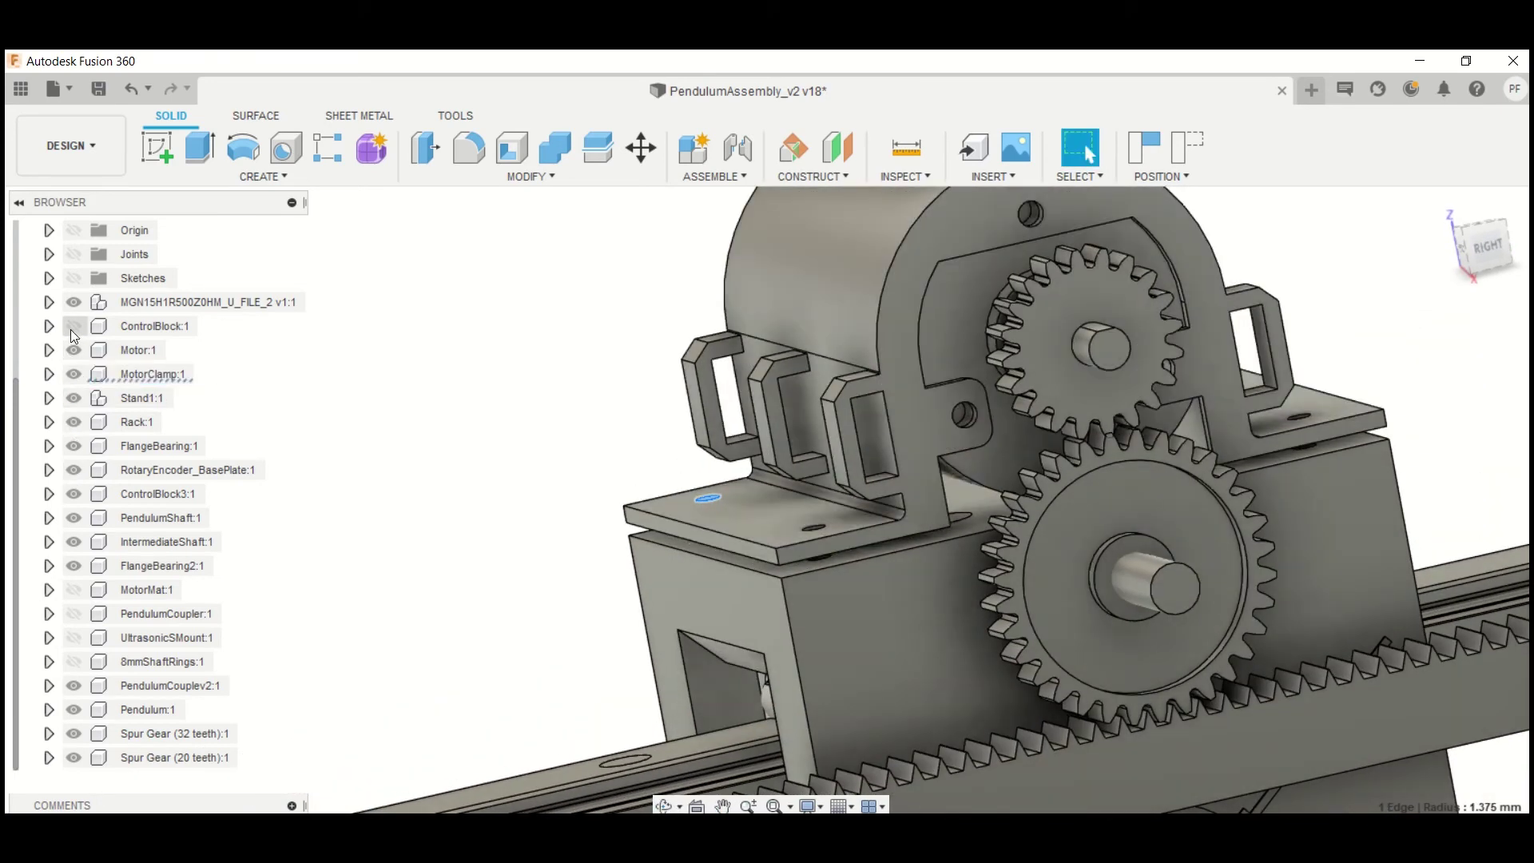
{"action": "middle_click_drag", "start_coordinate": [1178, 421], "coordinate": [1048, 446], "text": "shift"}
{"action": "scroll", "coordinate": [1051, 421], "scroll_direction": "up", "scroll_amount": 3}
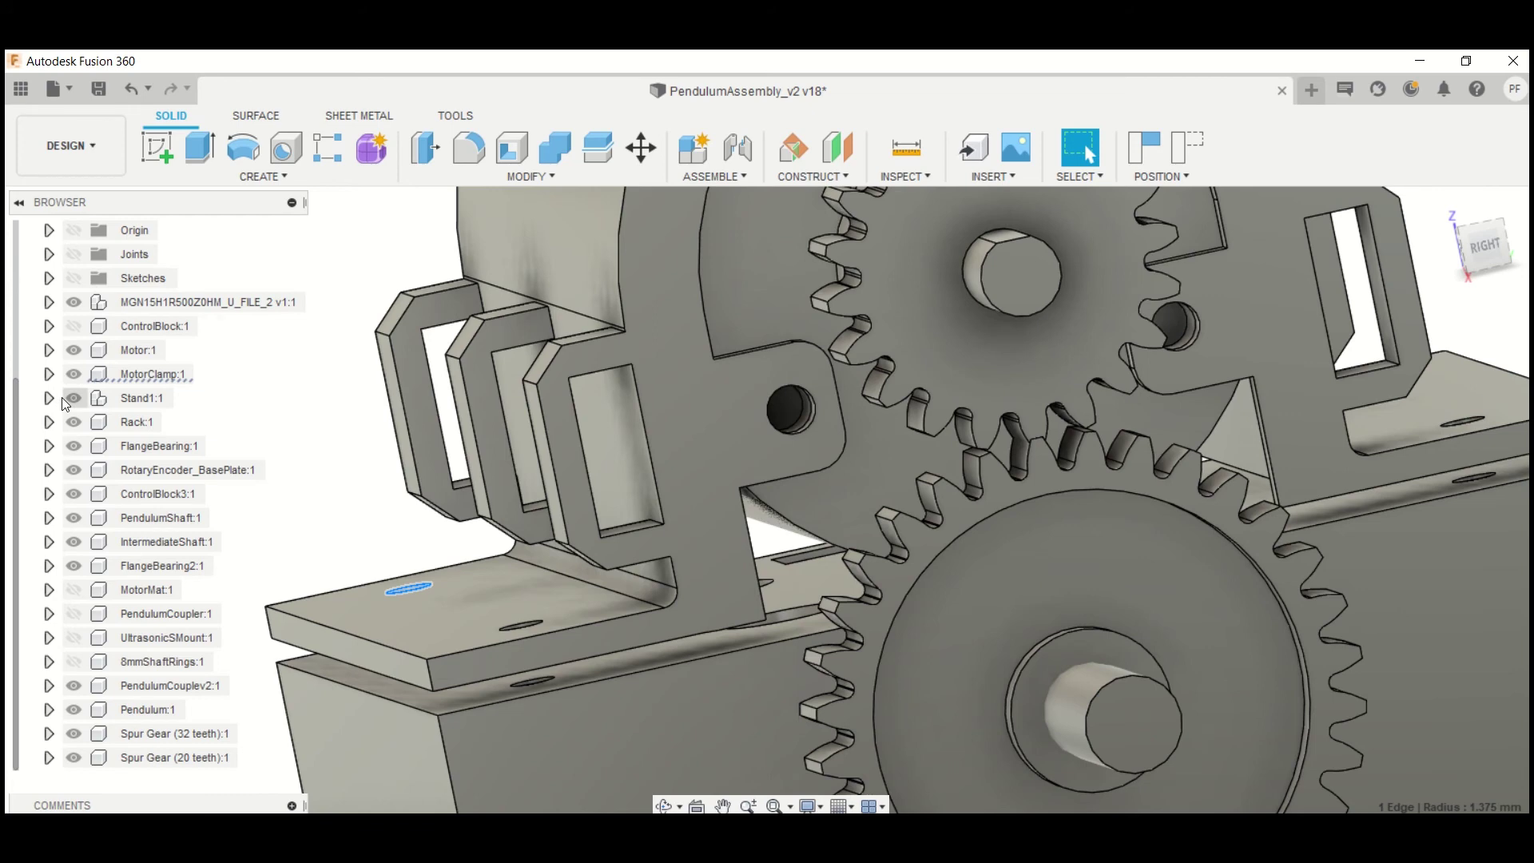
{"action": "left_click", "coordinate": [72, 590]}
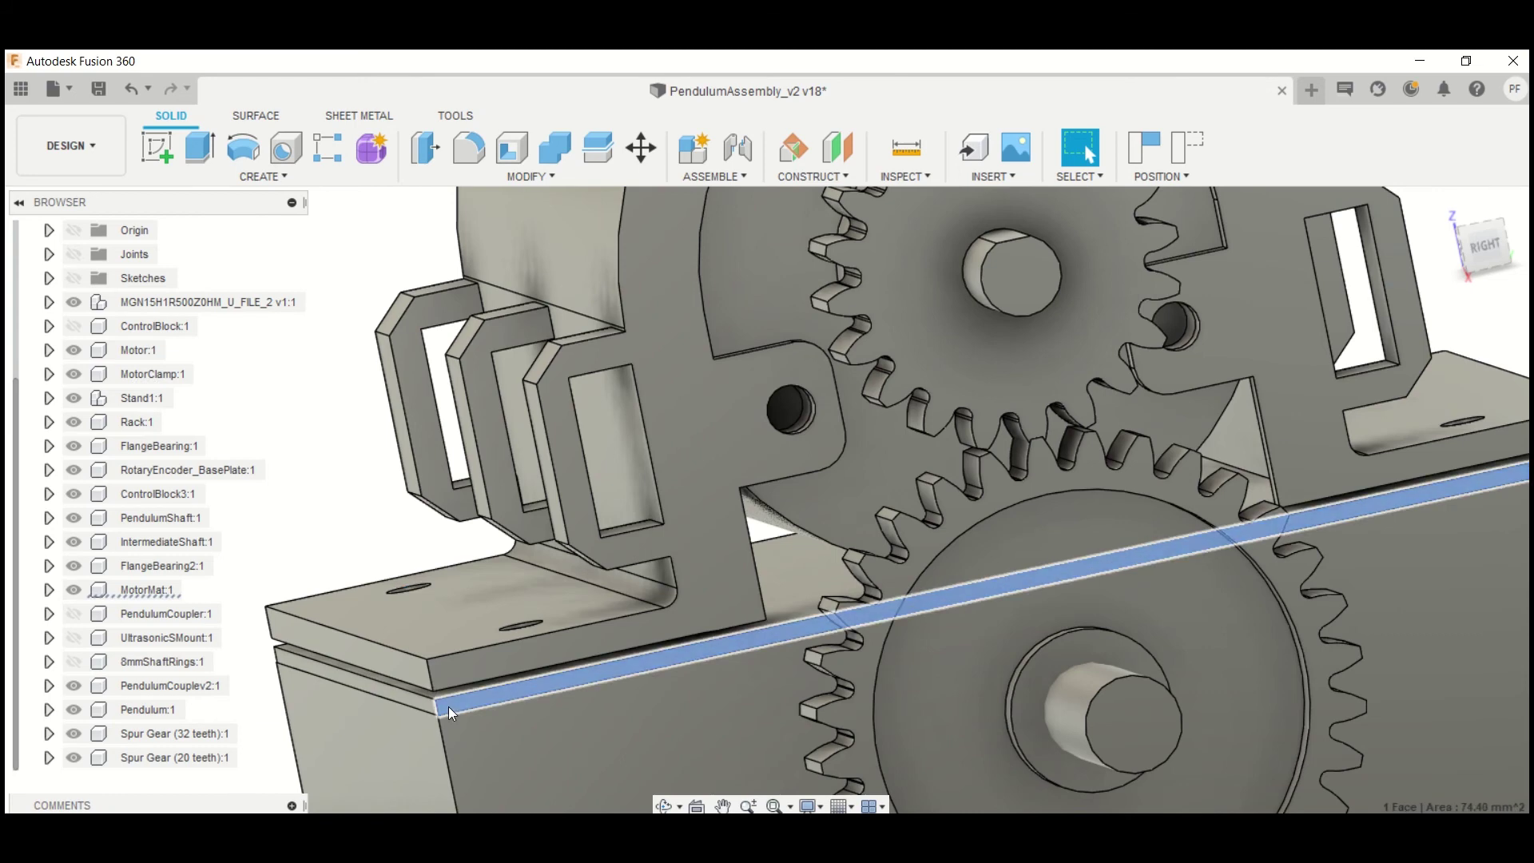
Step: Examine how the mat's thin front face sits against the control block's front face, then clear the selection
{"action": "left_click", "coordinate": [460, 688]}
{"action": "scroll", "coordinate": [548, 613], "scroll_direction": "down", "scroll_amount": 5}
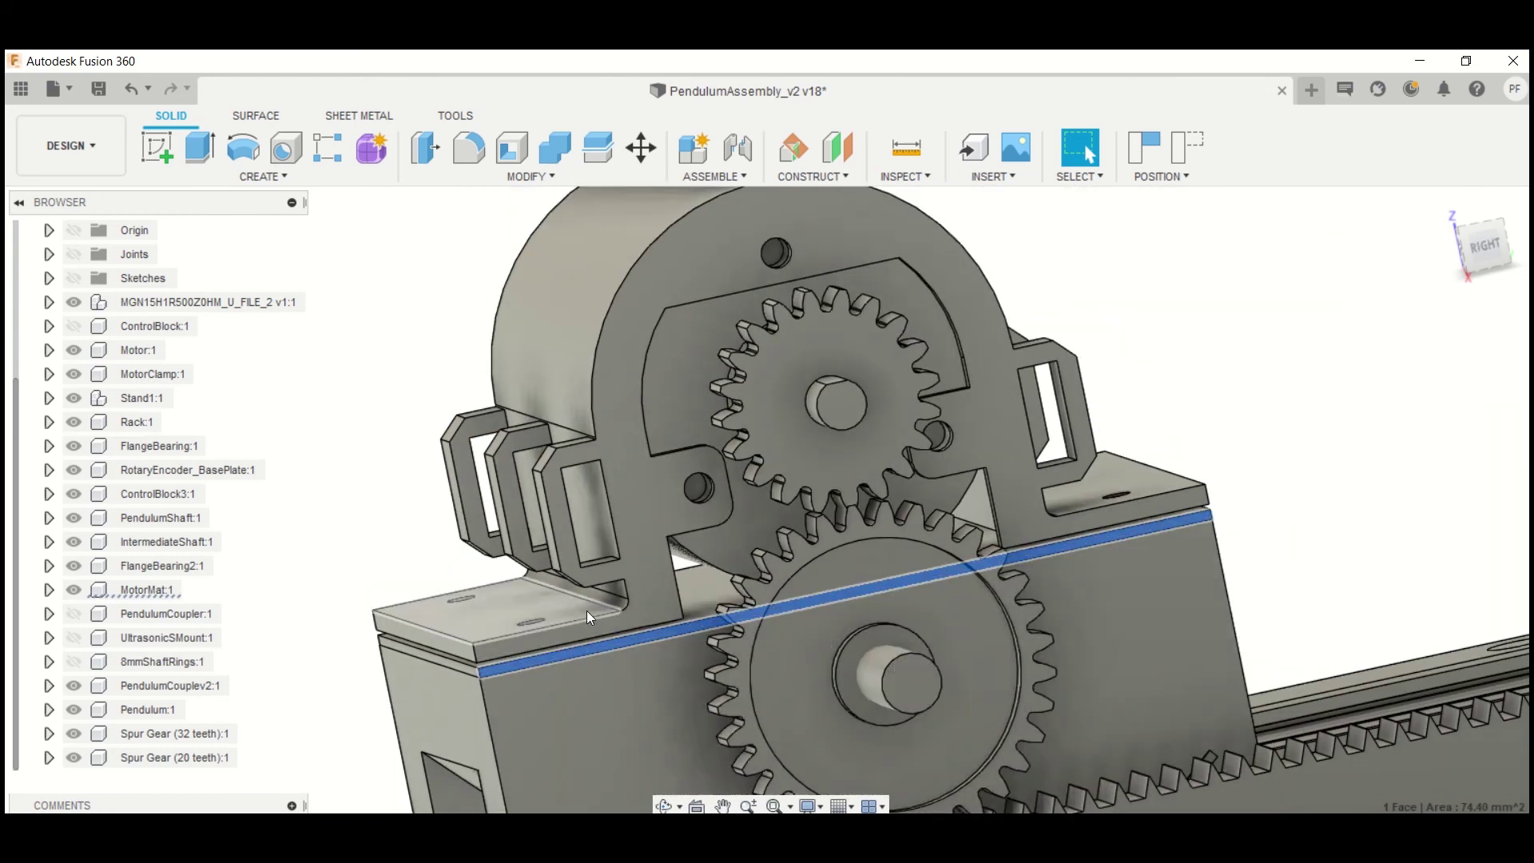
{"action": "left_click", "coordinate": [593, 664]}
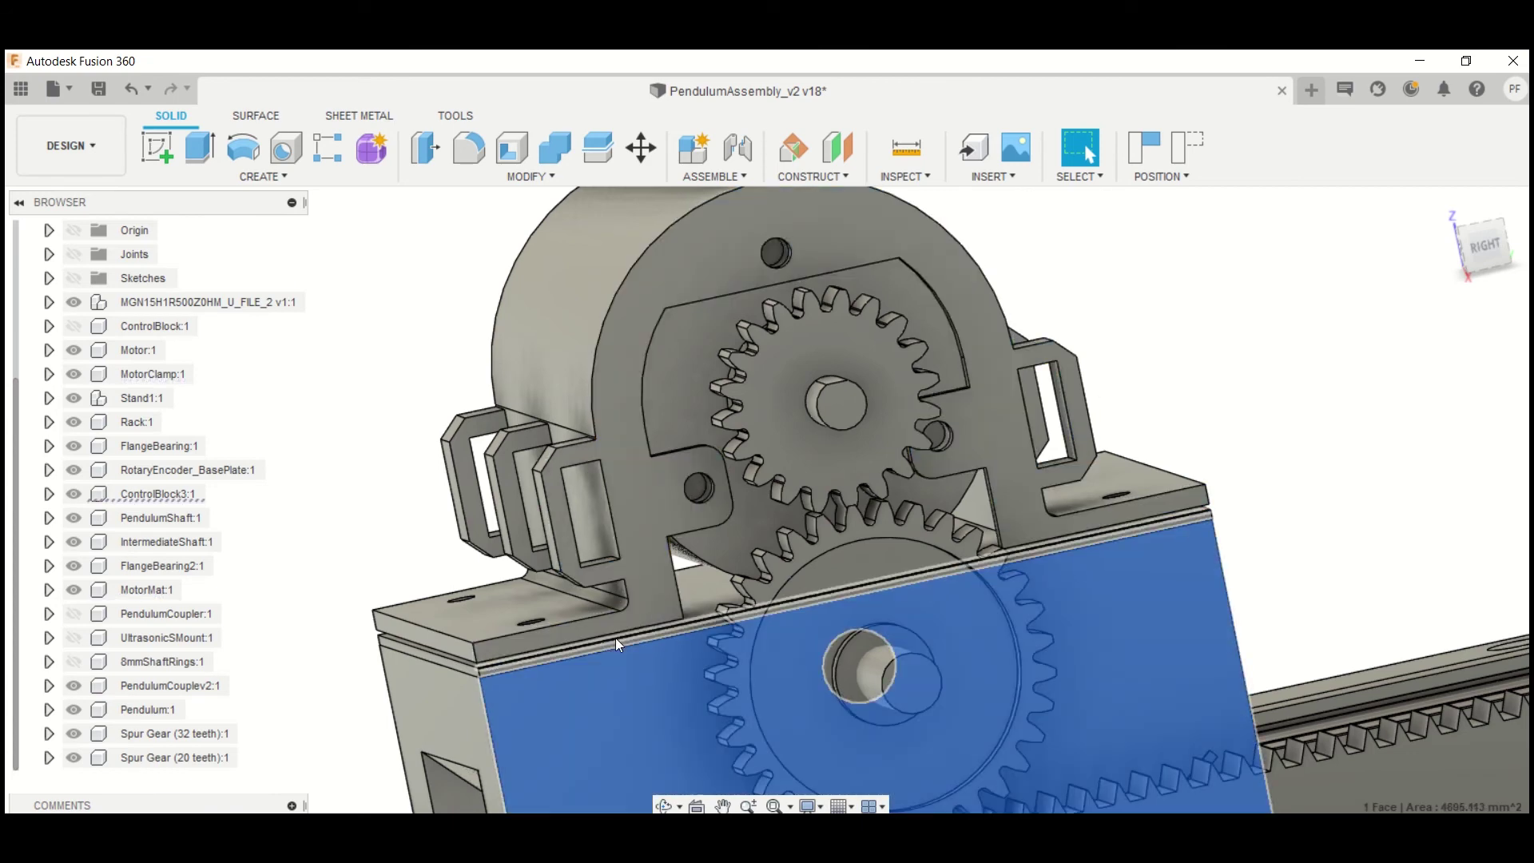
{"action": "left_click", "coordinate": [1426, 452]}
{"action": "scroll", "coordinate": [802, 512], "scroll_direction": "down", "scroll_amount": 2}
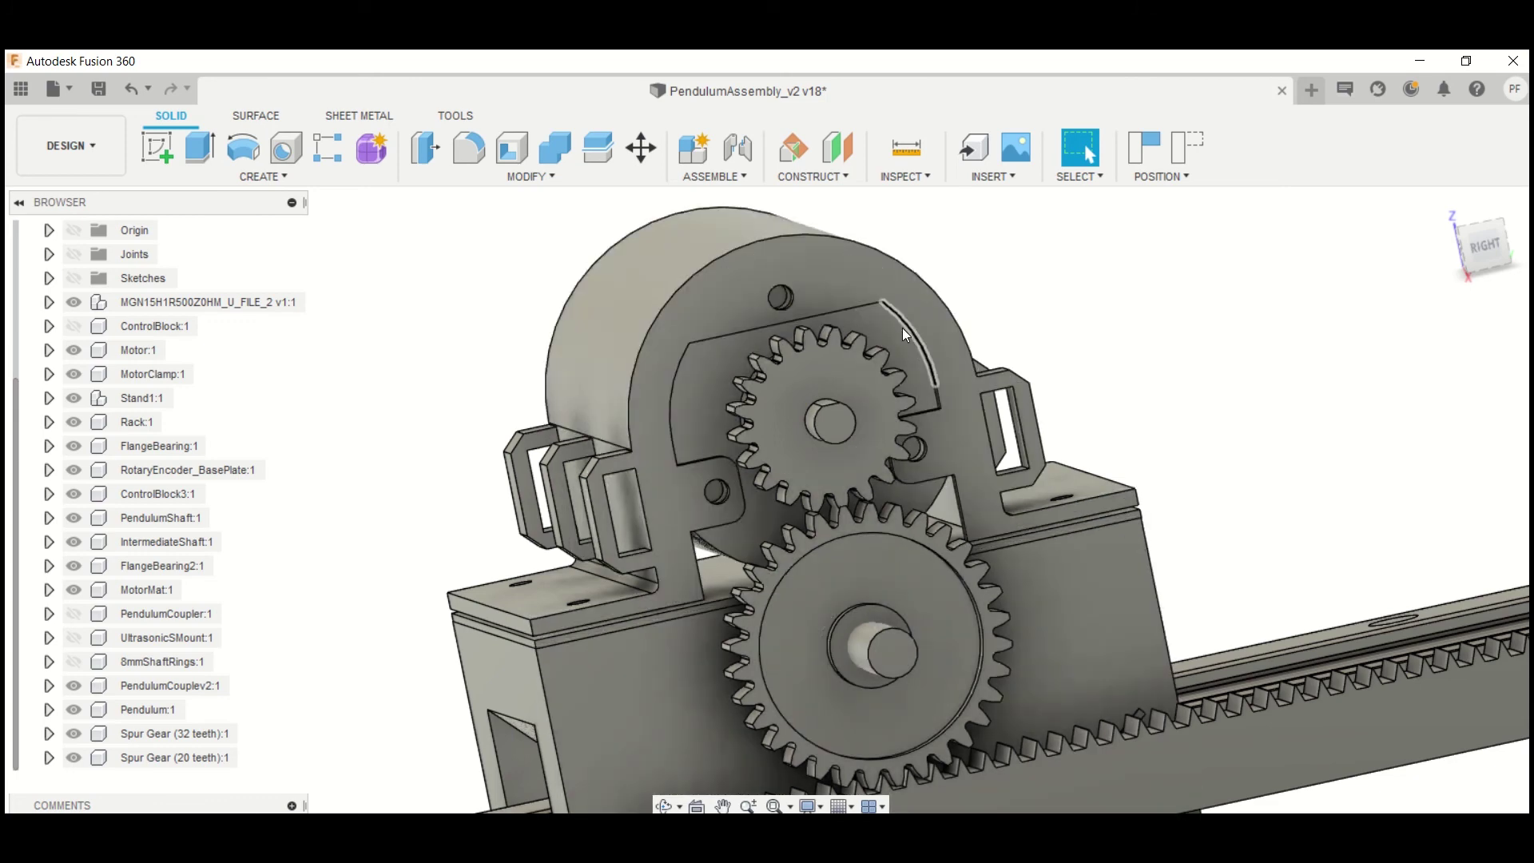
Step: Inspect the motor clamp's front plate, side loops and base flange seated on the mat and control block
{"action": "left_click", "coordinate": [985, 438]}
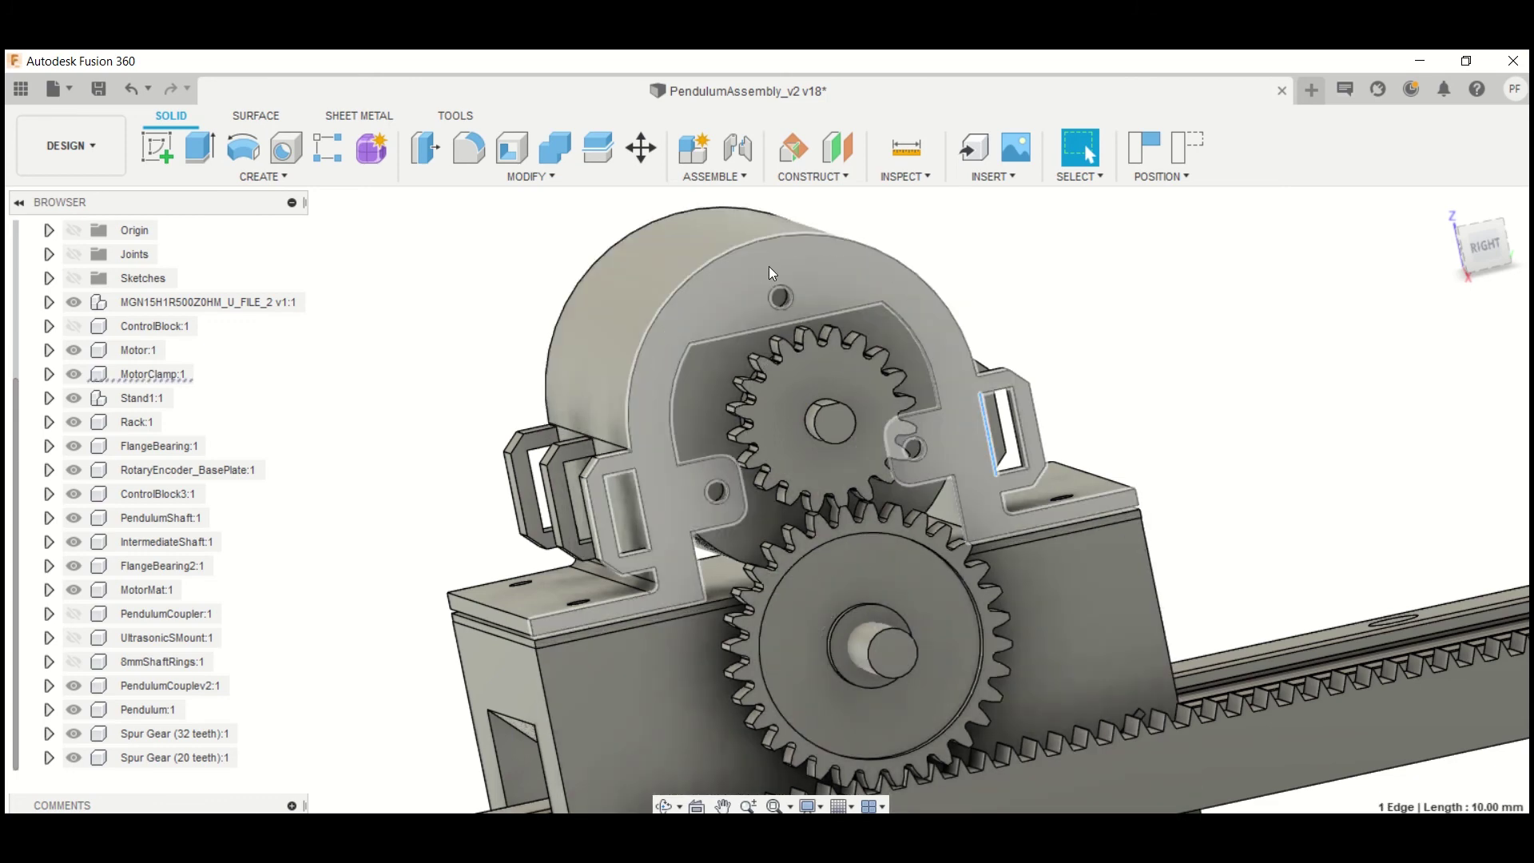
{"action": "middle_click_drag", "start_coordinate": [546, 563], "coordinate": [578, 579], "text": "shift"}
{"action": "scroll", "coordinate": [572, 596], "scroll_direction": "down", "scroll_amount": 2}
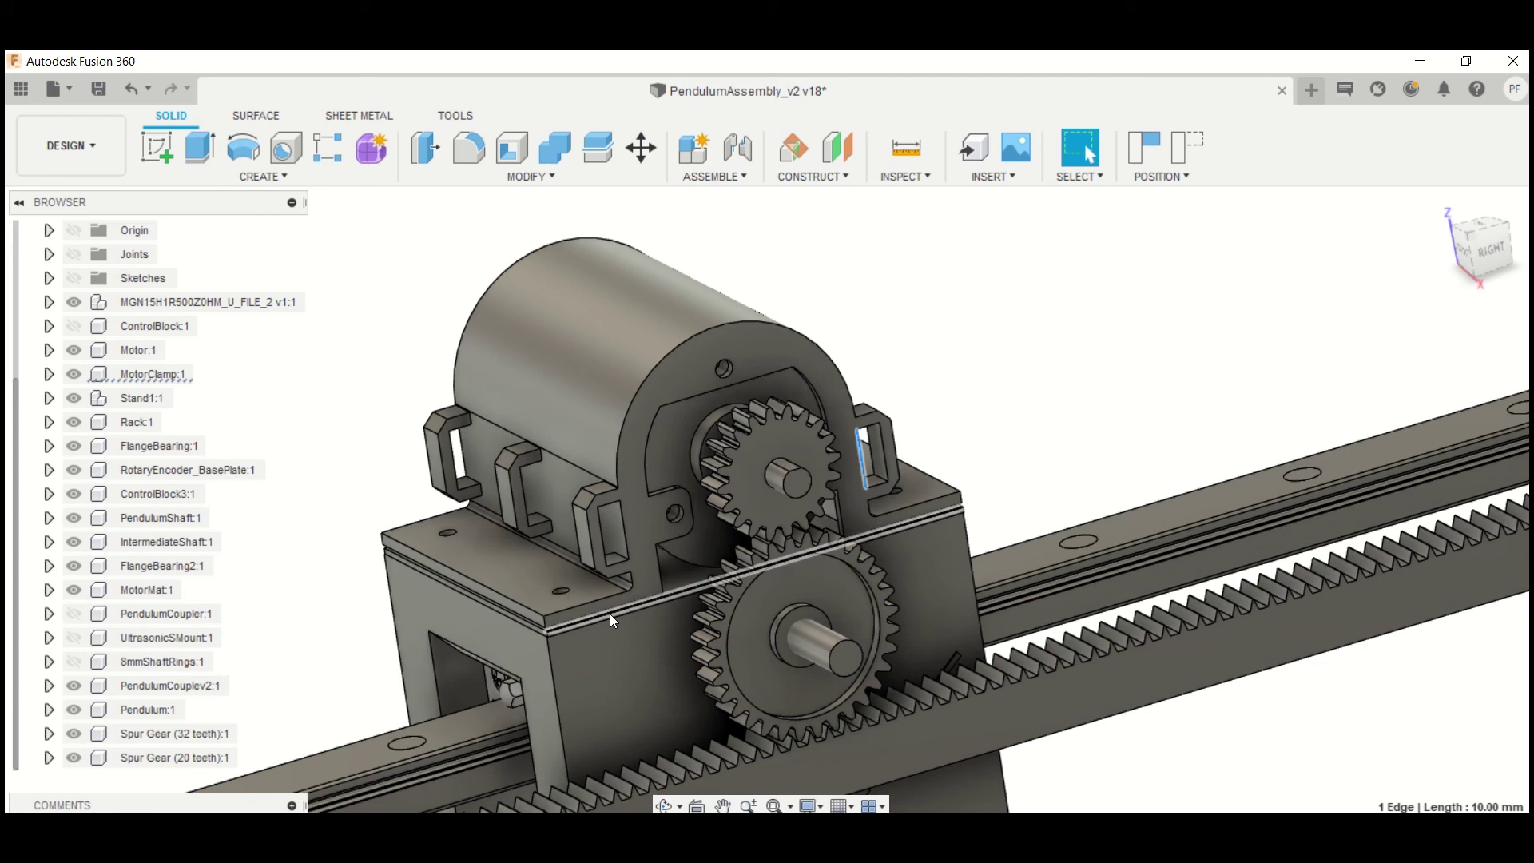
{"action": "scroll", "coordinate": [610, 613], "scroll_direction": "down", "scroll_amount": 2}
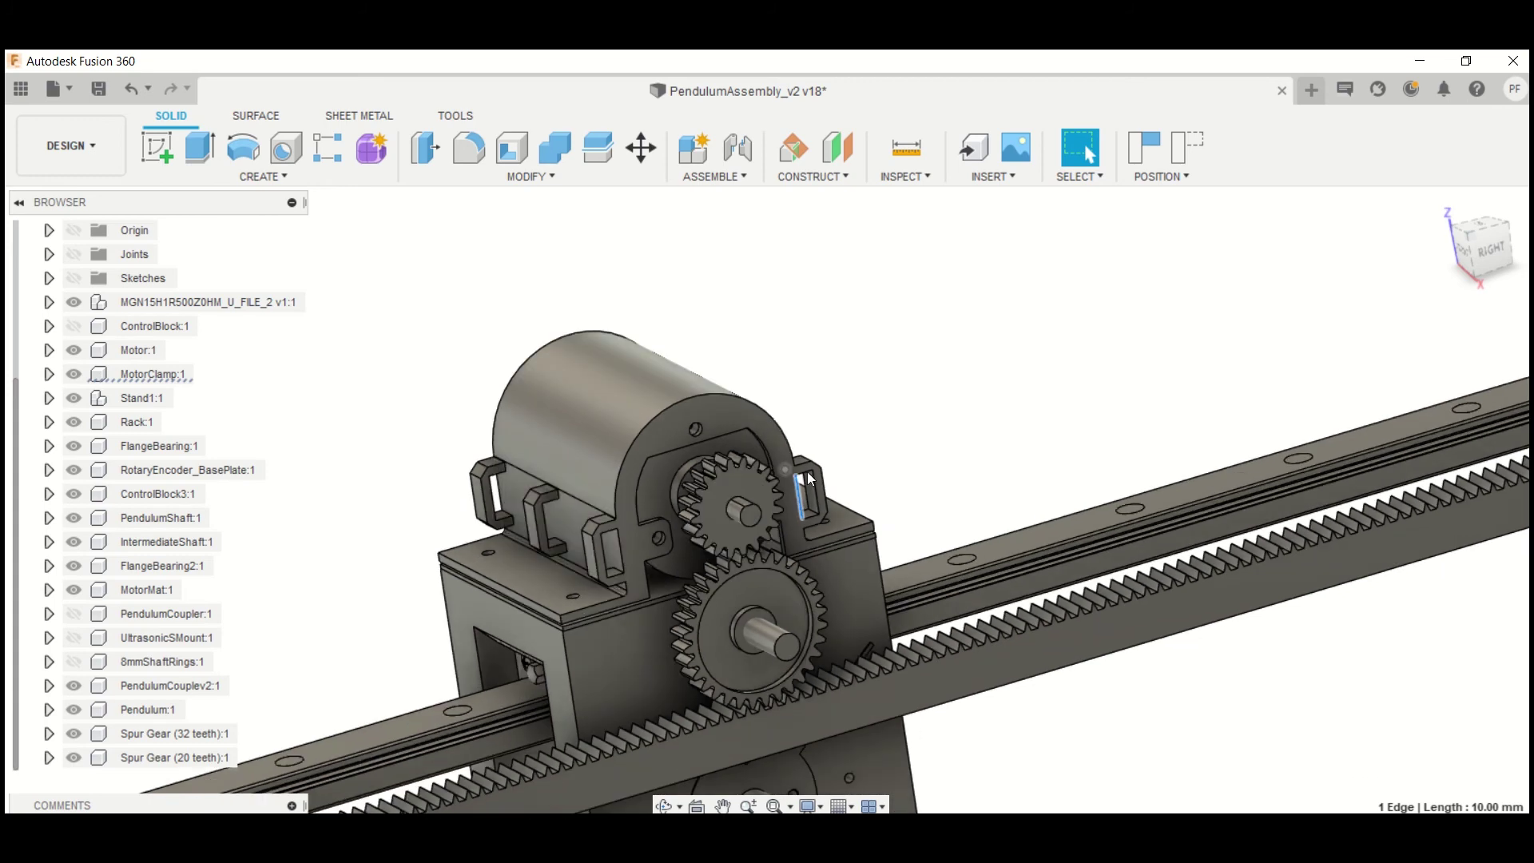
Step: Review the complete pendulum assembly from an angled view, including both end stands, the rail, the rack and the motorised carriage
{"action": "scroll", "coordinate": [931, 431], "scroll_direction": "down", "scroll_amount": 3}
{"action": "scroll", "coordinate": [919, 475], "scroll_direction": "down", "scroll_amount": 2}
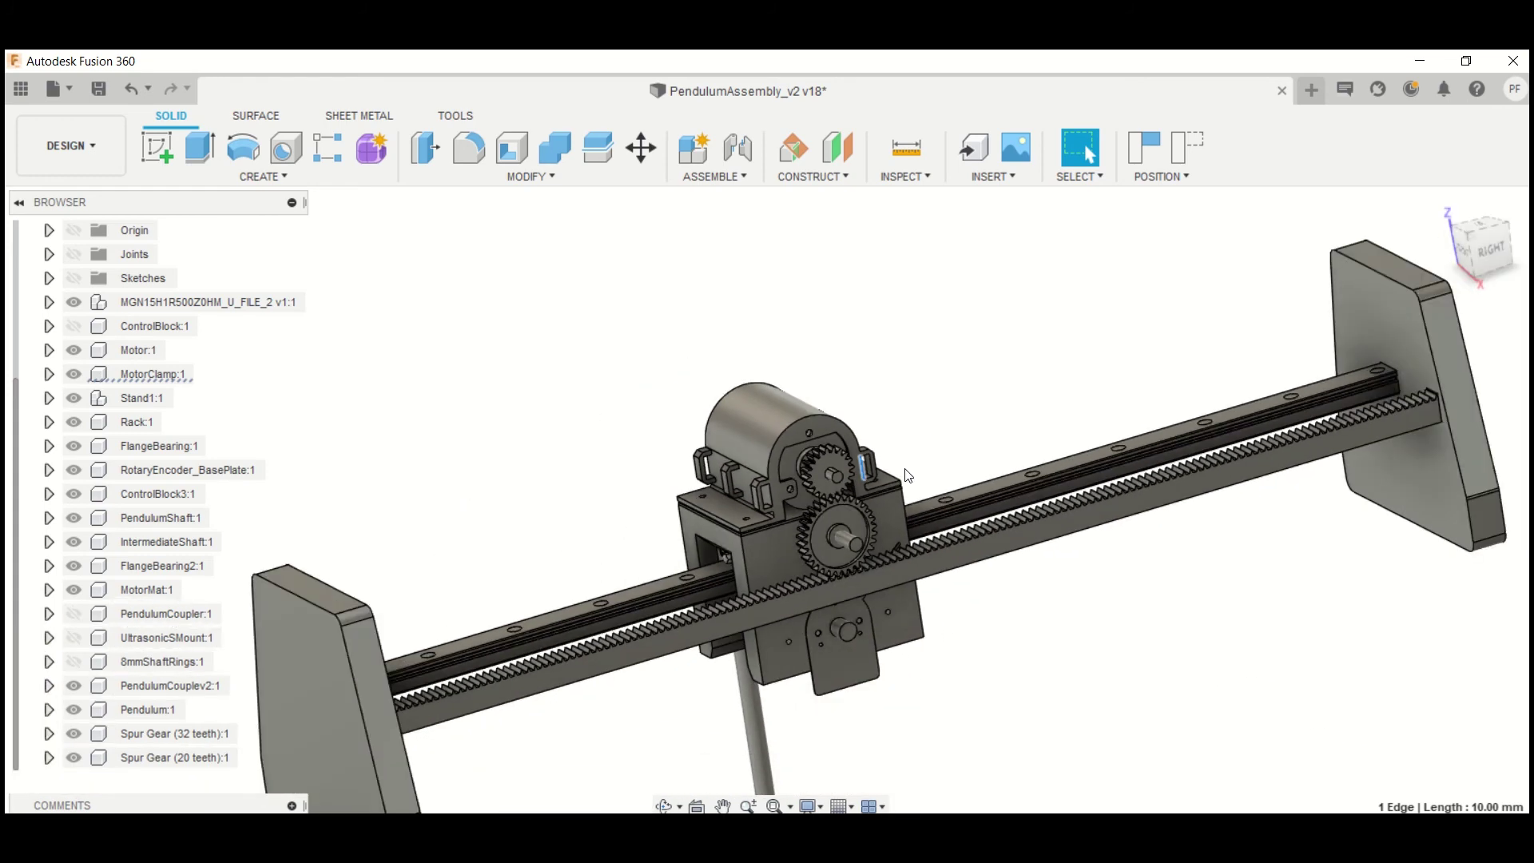
{"action": "scroll", "coordinate": [966, 434], "scroll_direction": "down", "scroll_amount": 1}
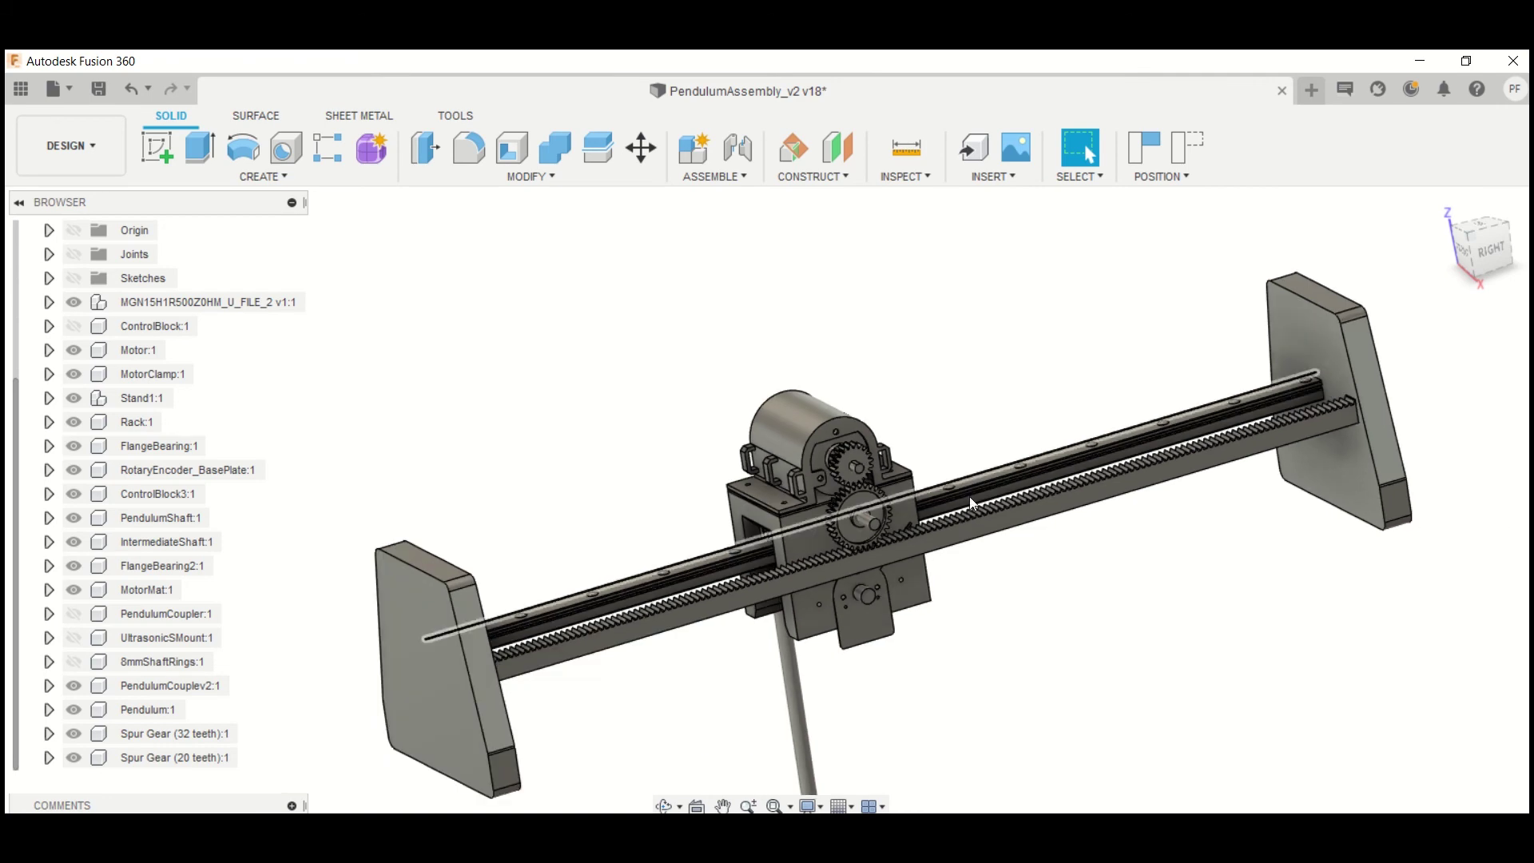
{"action": "middle_click_drag", "start_coordinate": [969, 654], "coordinate": [948, 627]}
{"action": "mouse_move", "coordinate": [1024, 671]}
{"action": "middle_mouse_down", "text": "shift"}
{"action": "mouse_move", "coordinate": [999, 671]}
{"action": "mouse_move", "coordinate": [1022, 682]}
{"action": "middle_mouse_up", "text": "shift"}
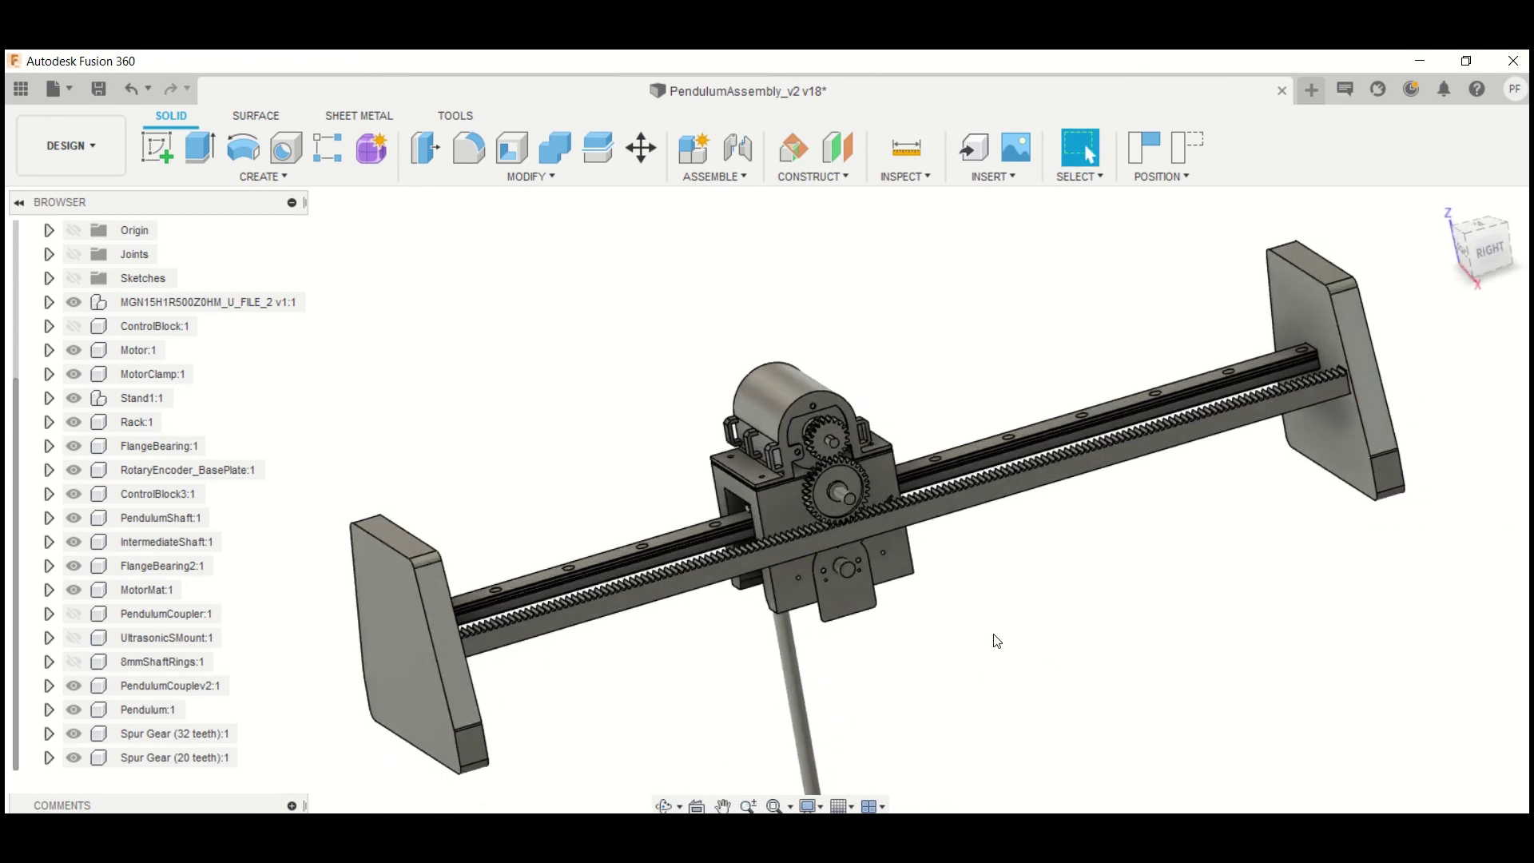
{"action": "middle_click_drag", "start_coordinate": [957, 635], "coordinate": [961, 668], "text": "shift"}
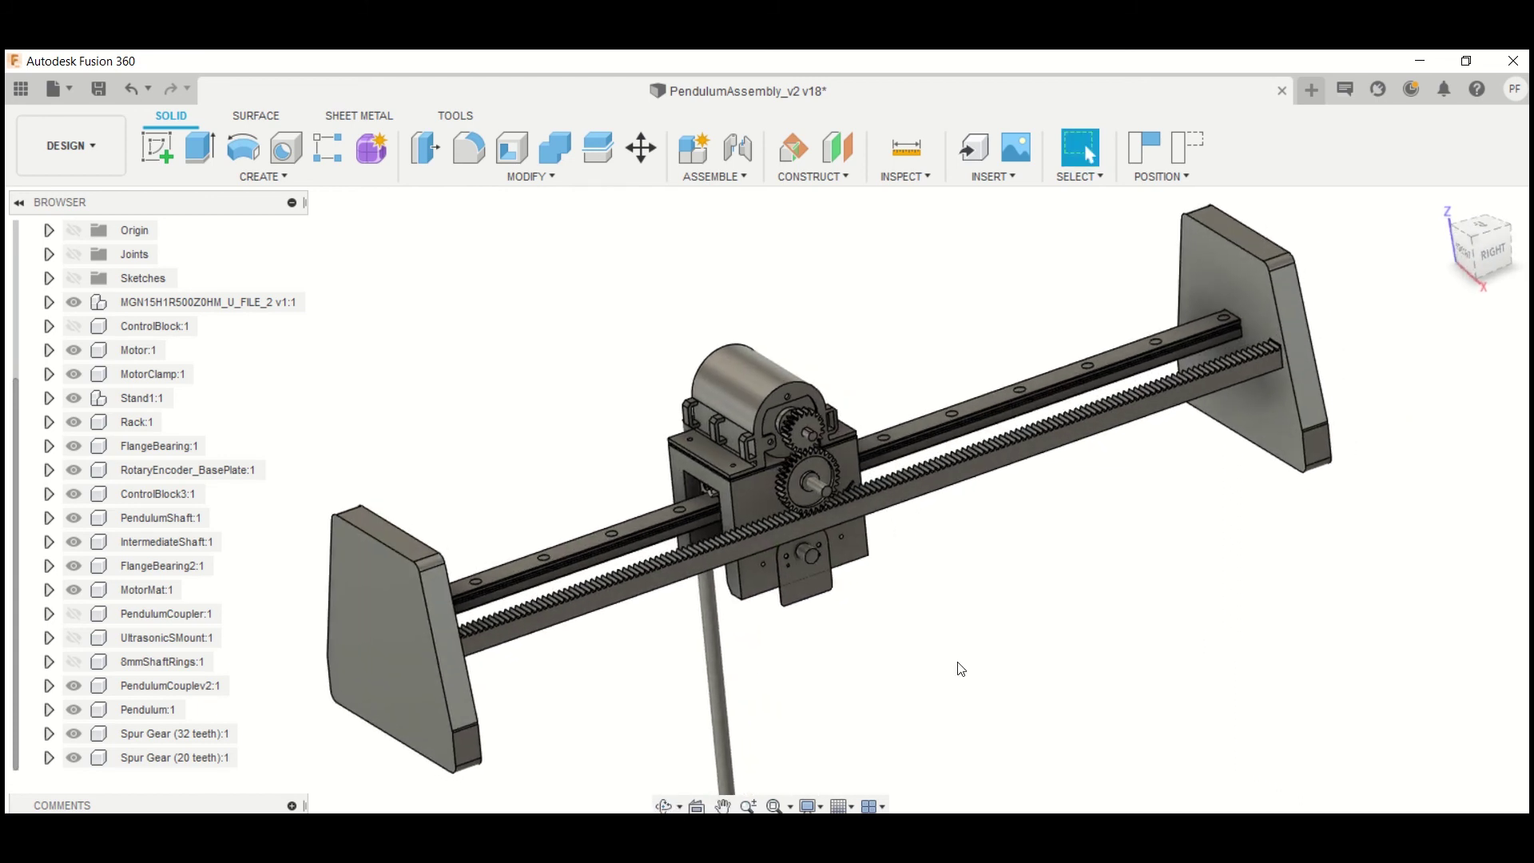
{"action": "scroll", "coordinate": [961, 669], "scroll_direction": "down", "scroll_amount": 2}
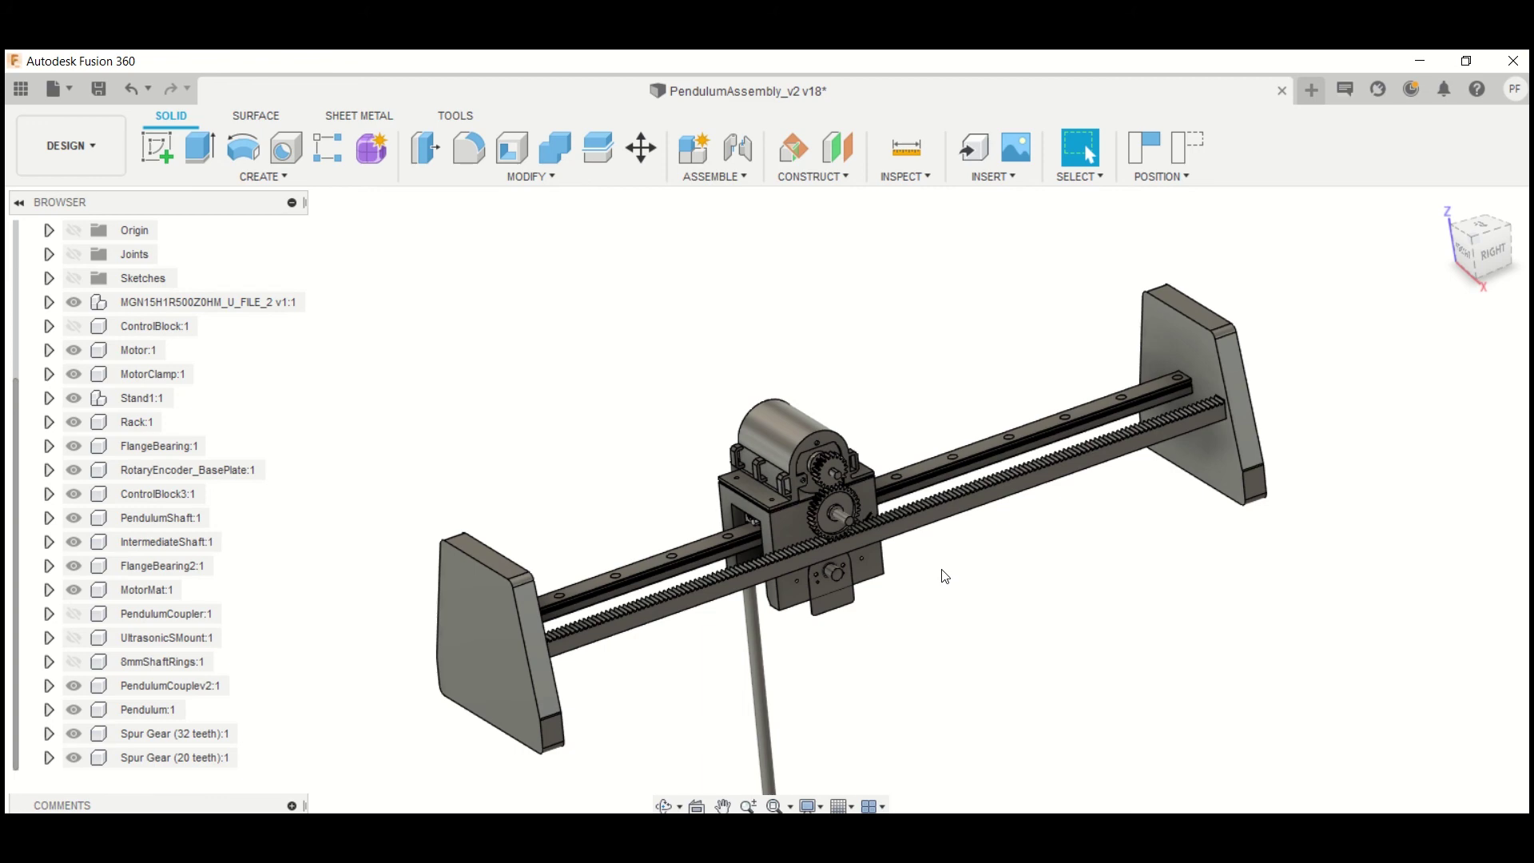